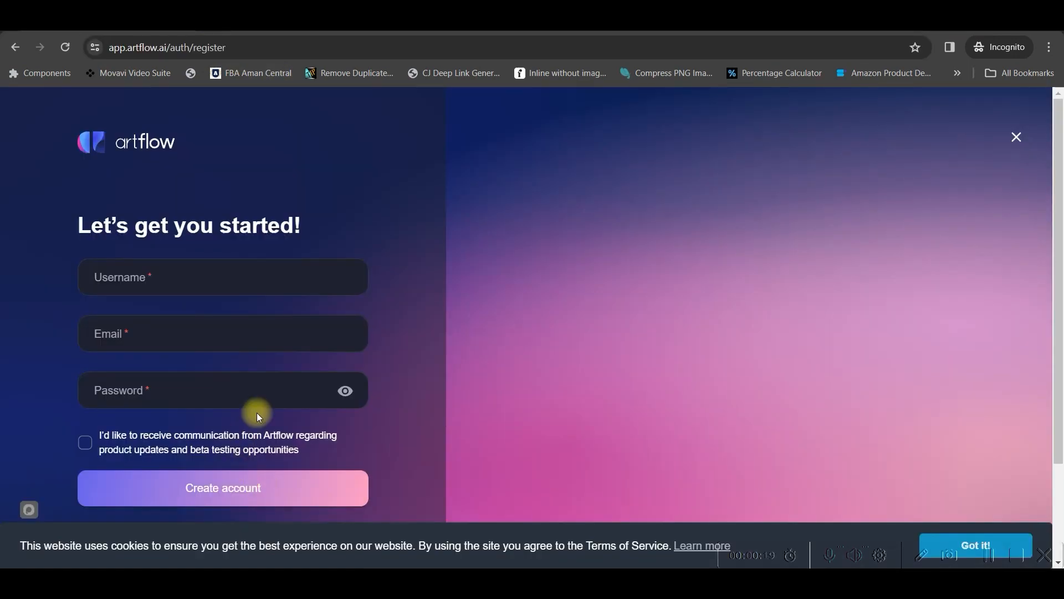
Sign in to Artflow with a Google account from the registration page.
scroll(257, 413, down, 2)
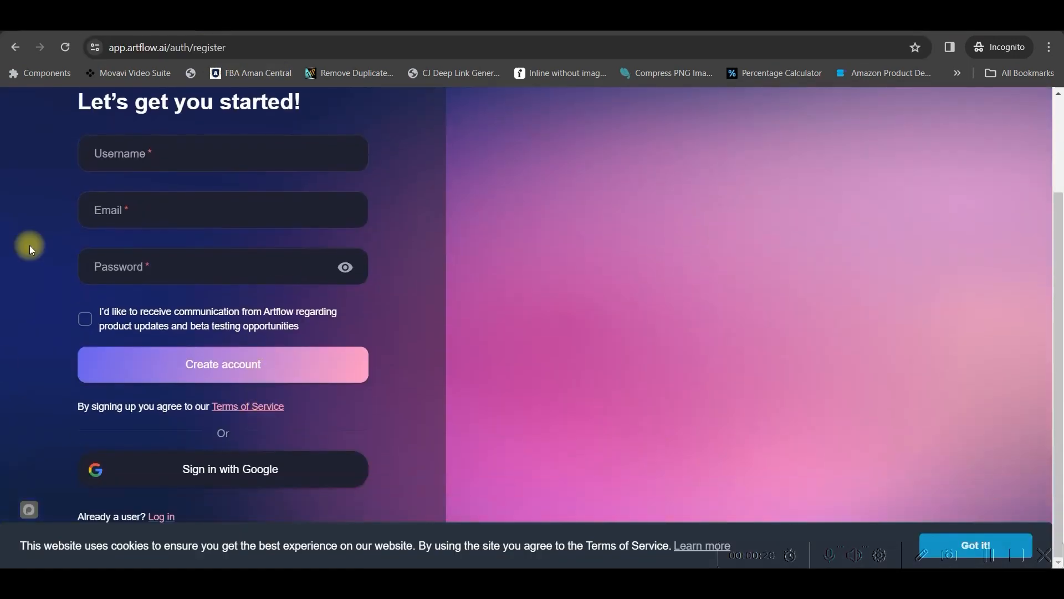
click(246, 461)
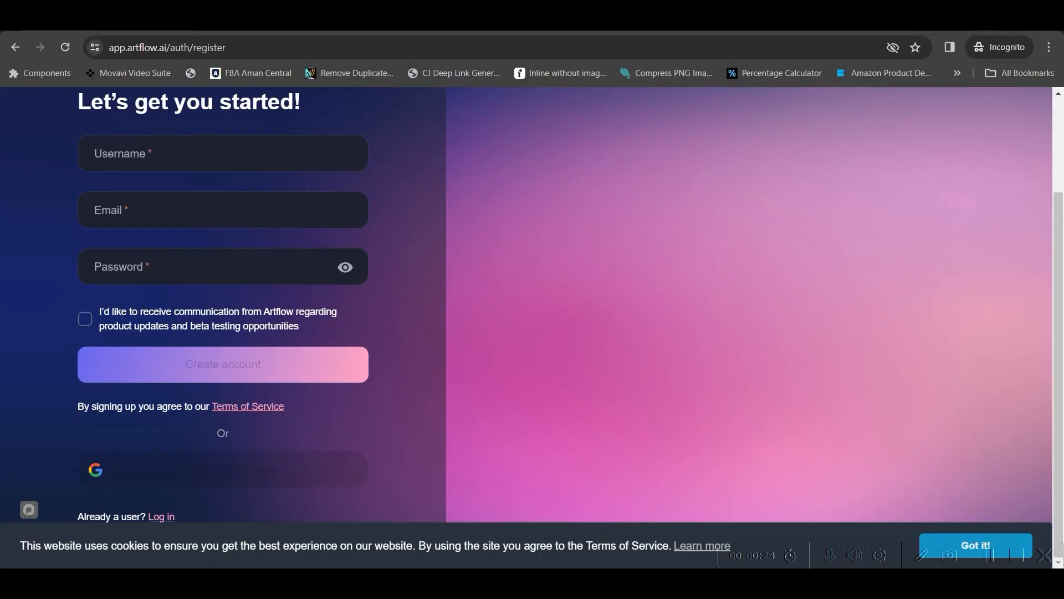
key(alt+Tab)
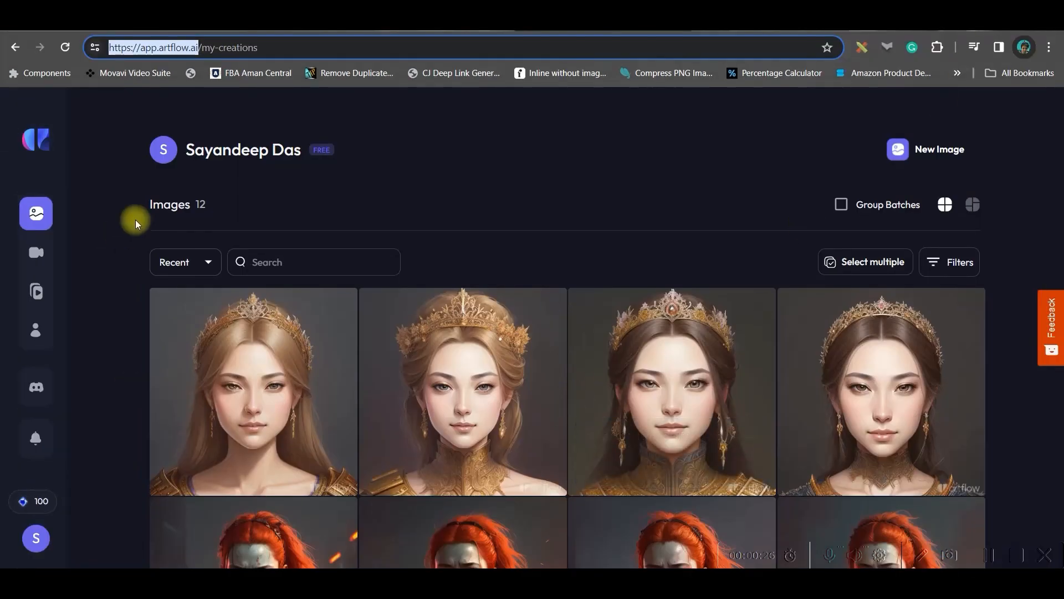
Start a new story in Story Studio with the AI-assisted "Help me get a story" option.
mouse_move(28, 537)
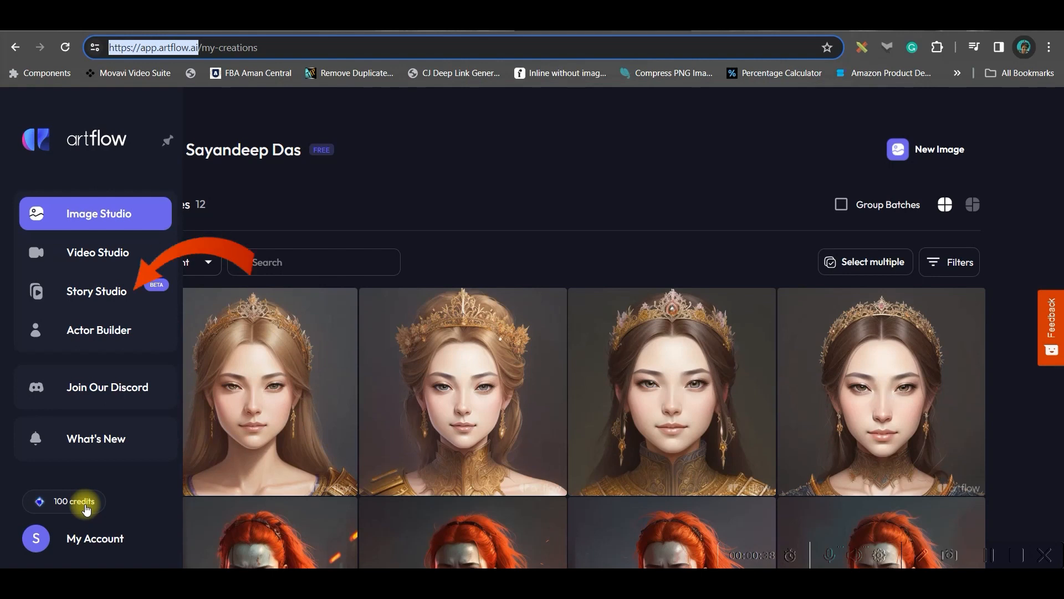
click(97, 291)
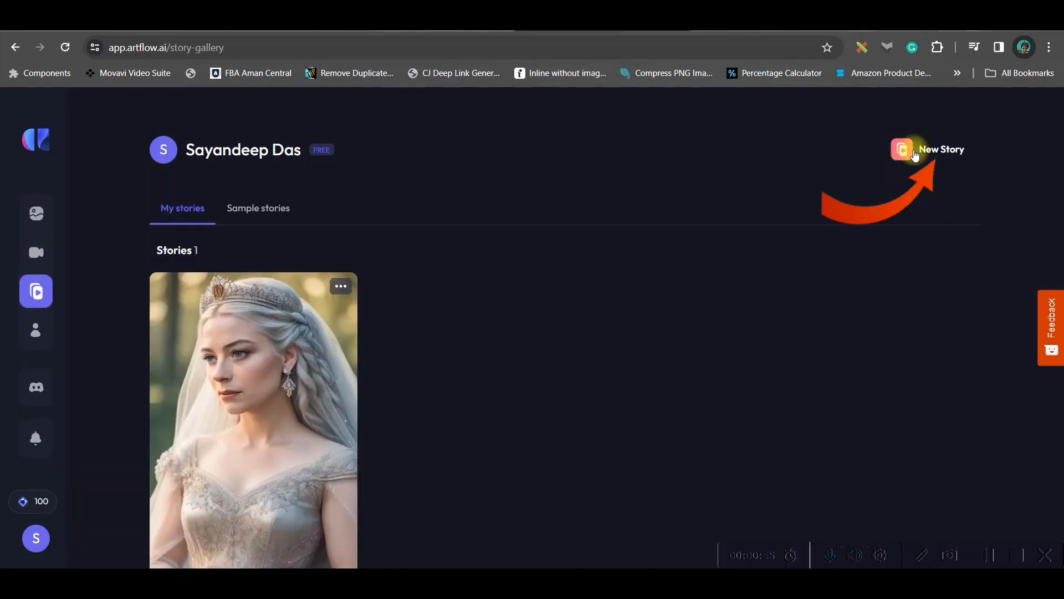
click(915, 152)
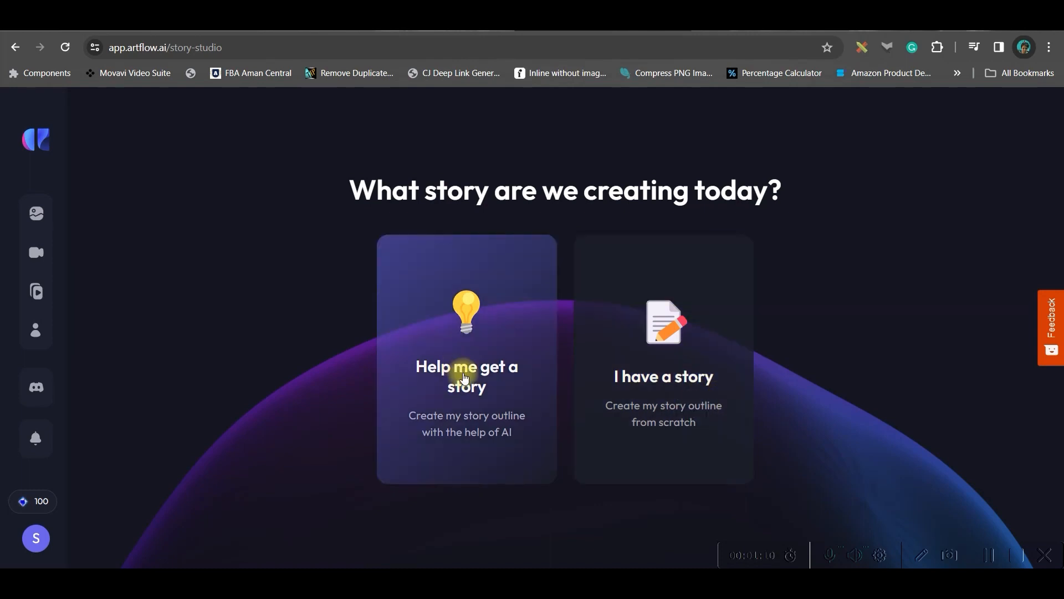
click(465, 377)
Enter the story's audience and give its purpose as Moral Story for Children on "Value of Time".
click(645, 385)
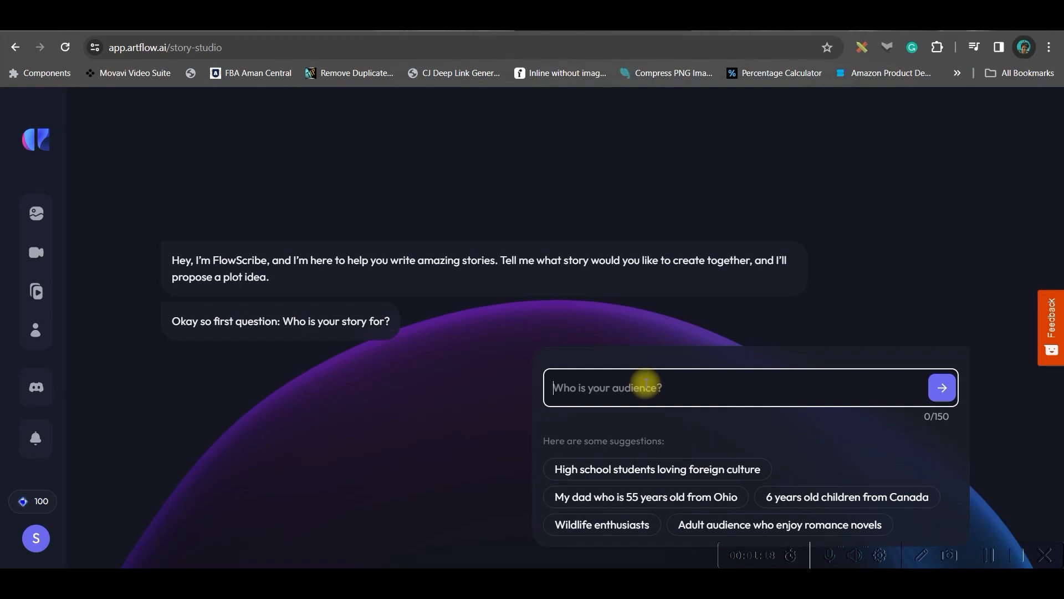
text(Chi)
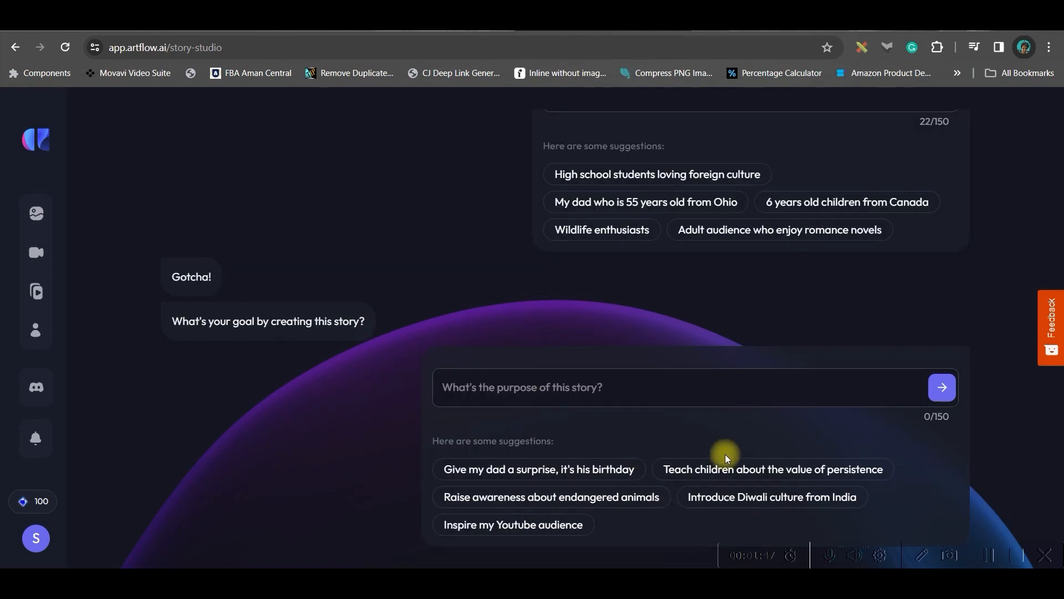
click(641, 385)
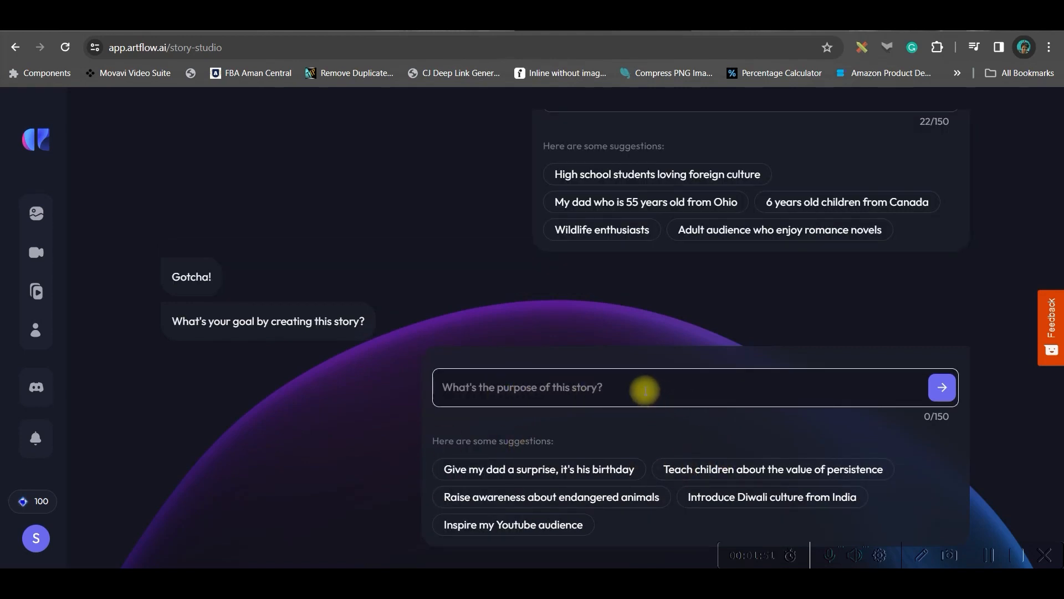
text(Moral Story for Children on "Value of Time")
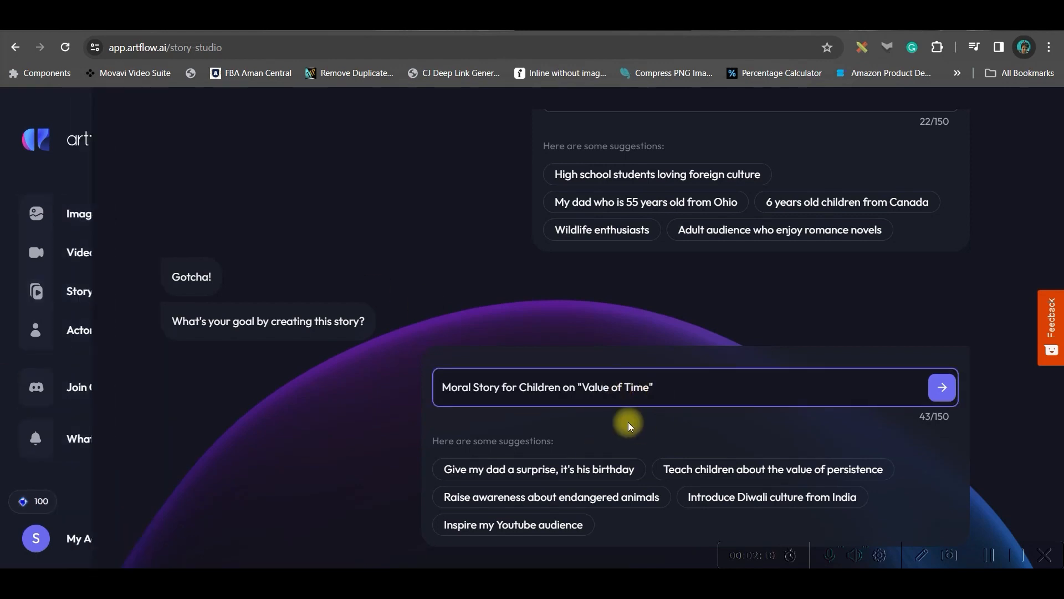
click(944, 395)
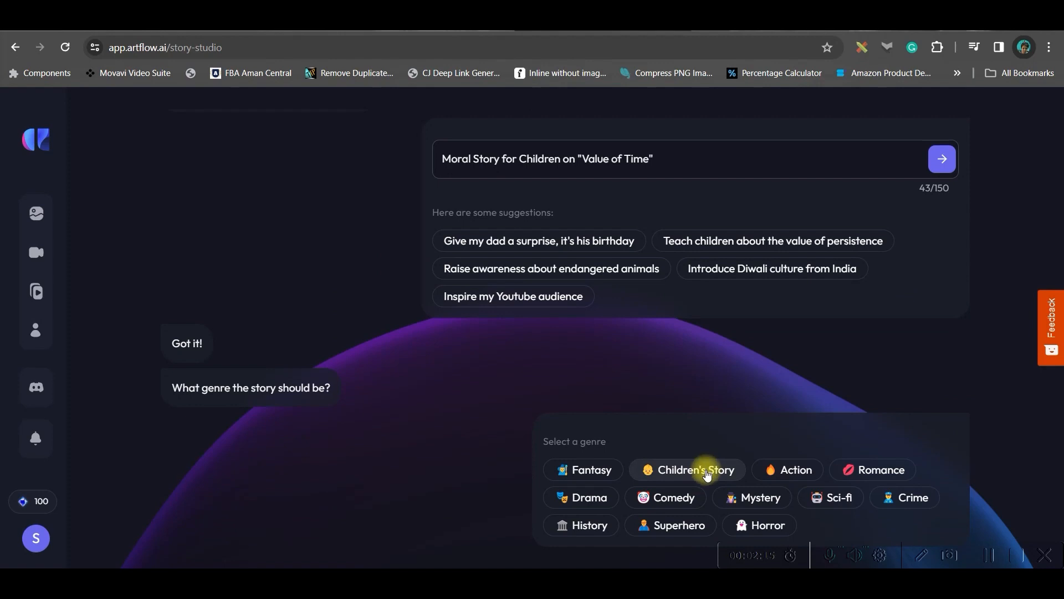
Choose the Children's Story genre and enter the idea about lazy Ron learning from his grandfather, corrected to "Grandfather's" and "on his Holiday".
click(707, 473)
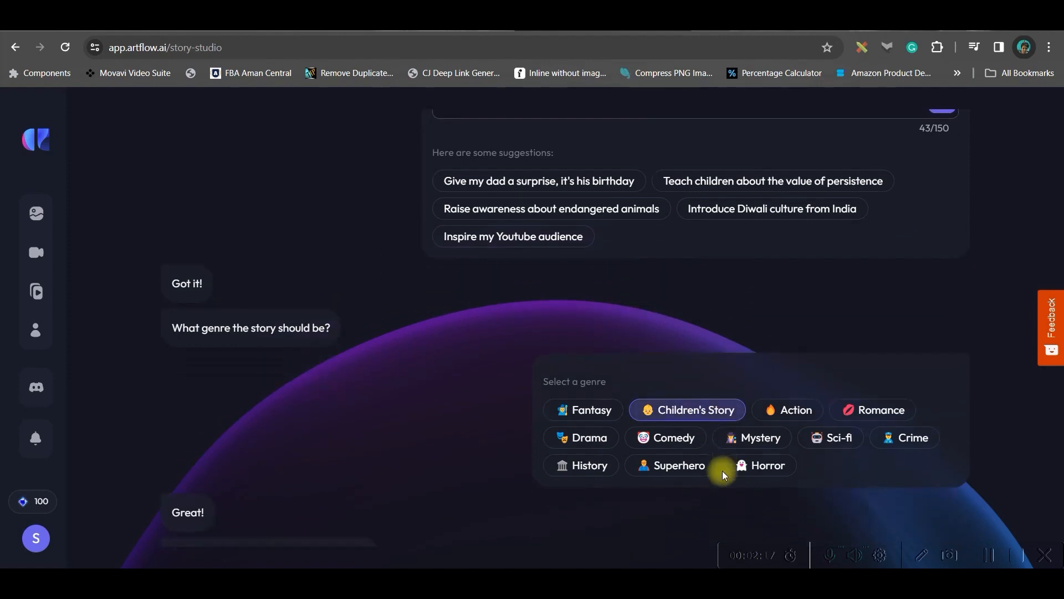
click(555, 374)
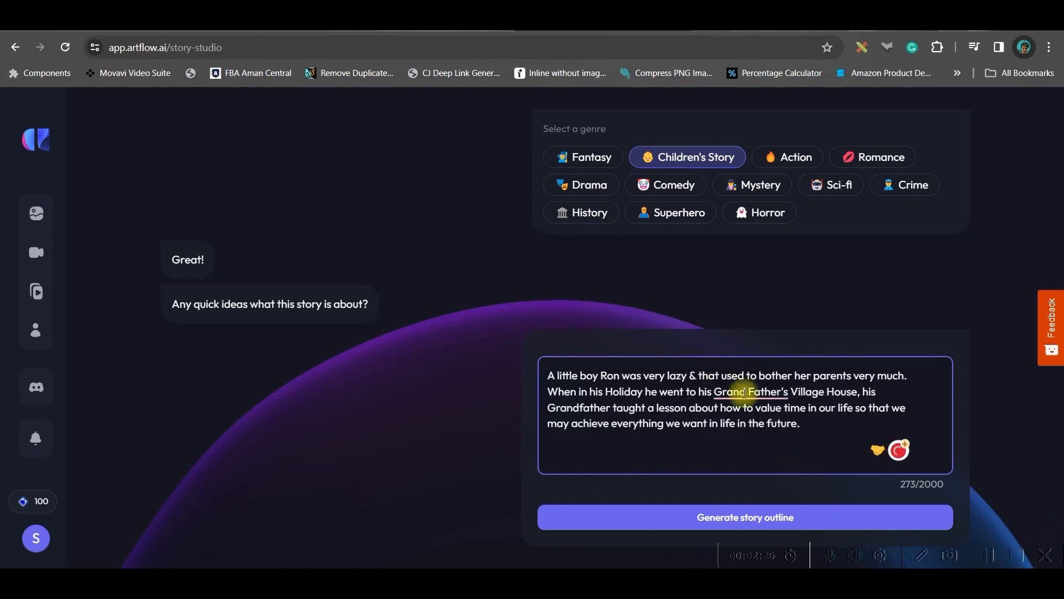
mouse_move(750, 392)
click(752, 435)
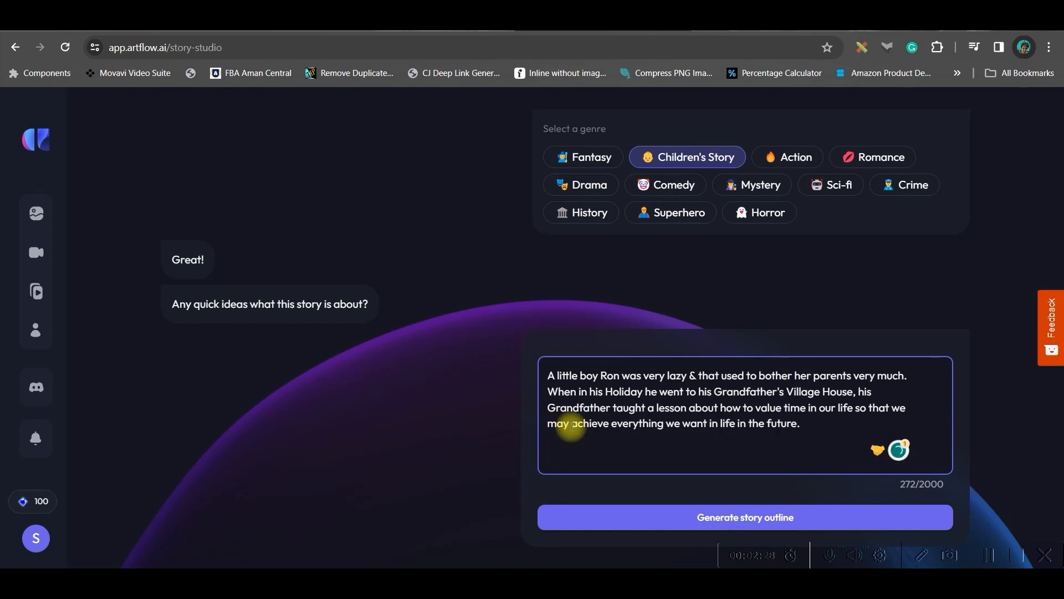
mouse_move(582, 391)
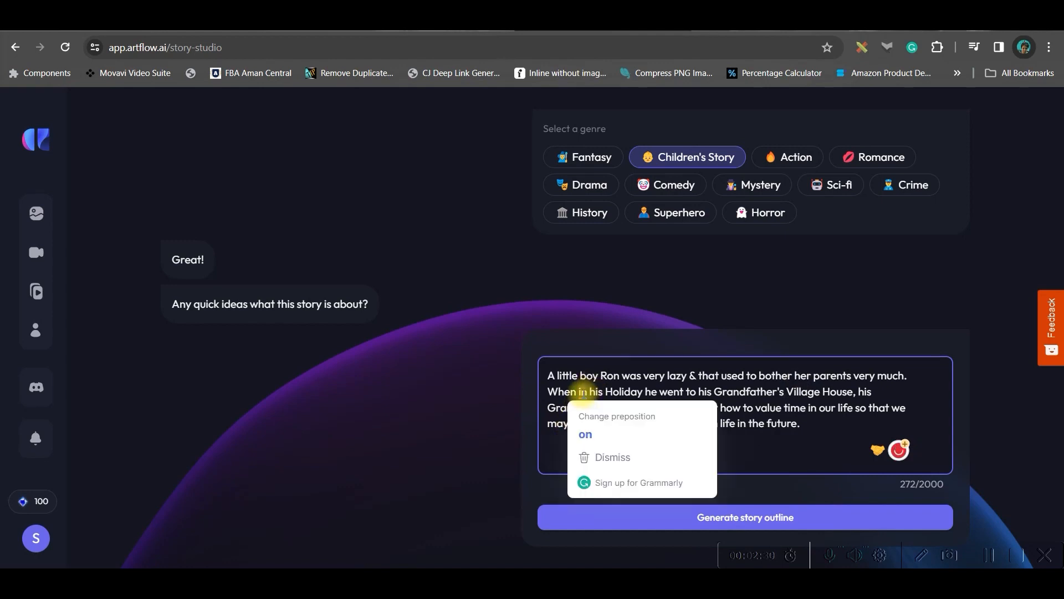
click(585, 434)
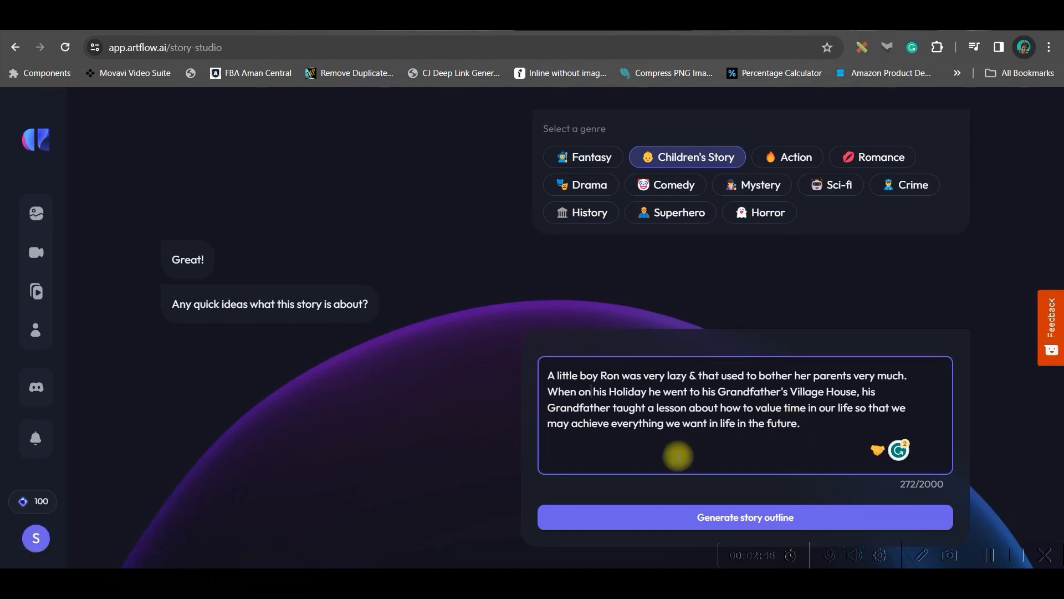
Generate the story outline, review its characters and plot points, and create the story from it.
click(752, 517)
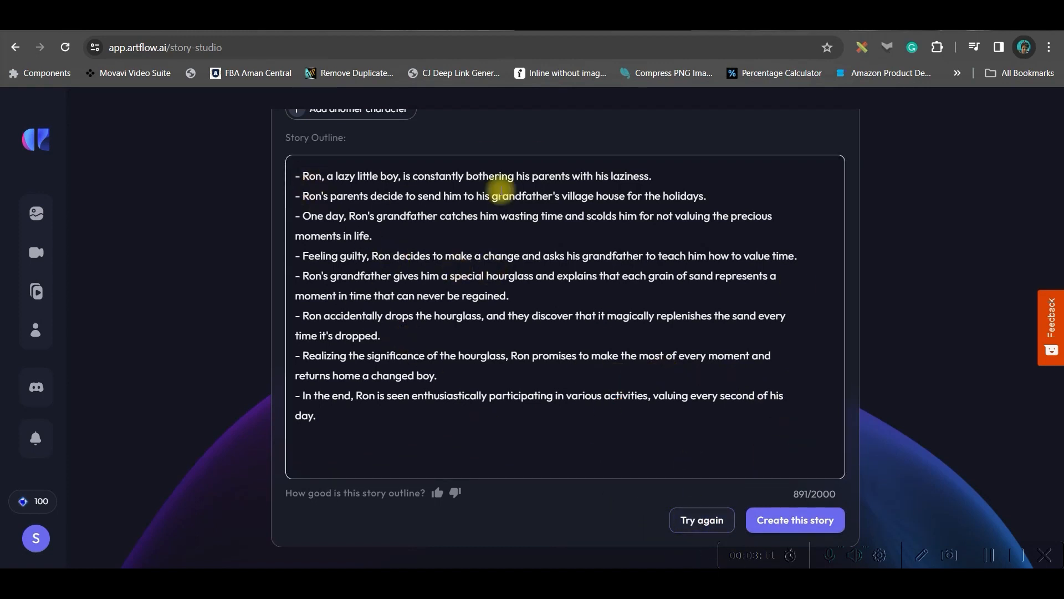
scroll(449, 352, up, 4)
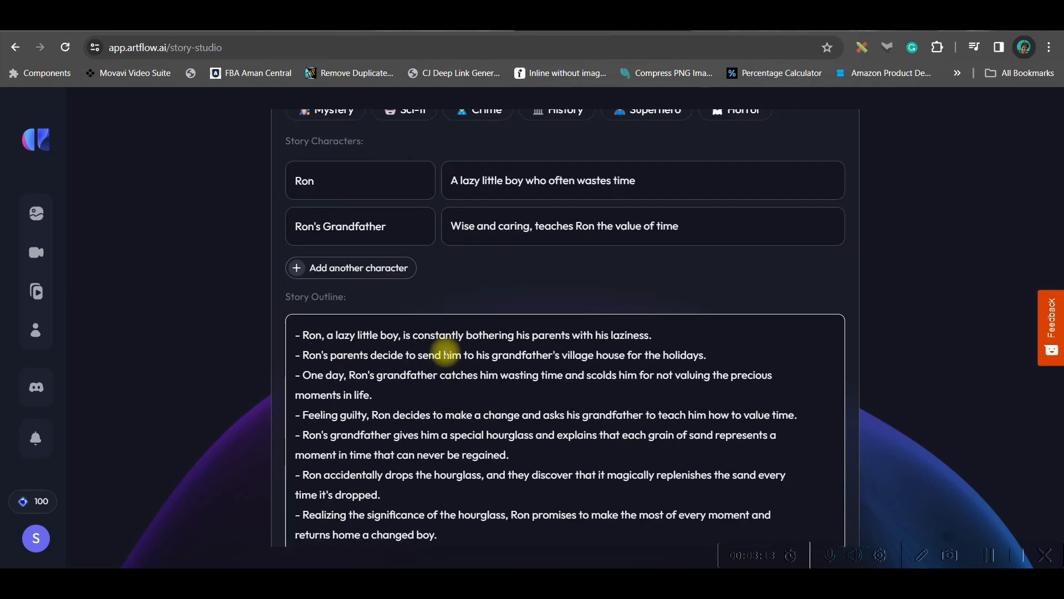
scroll(543, 367, down, 4)
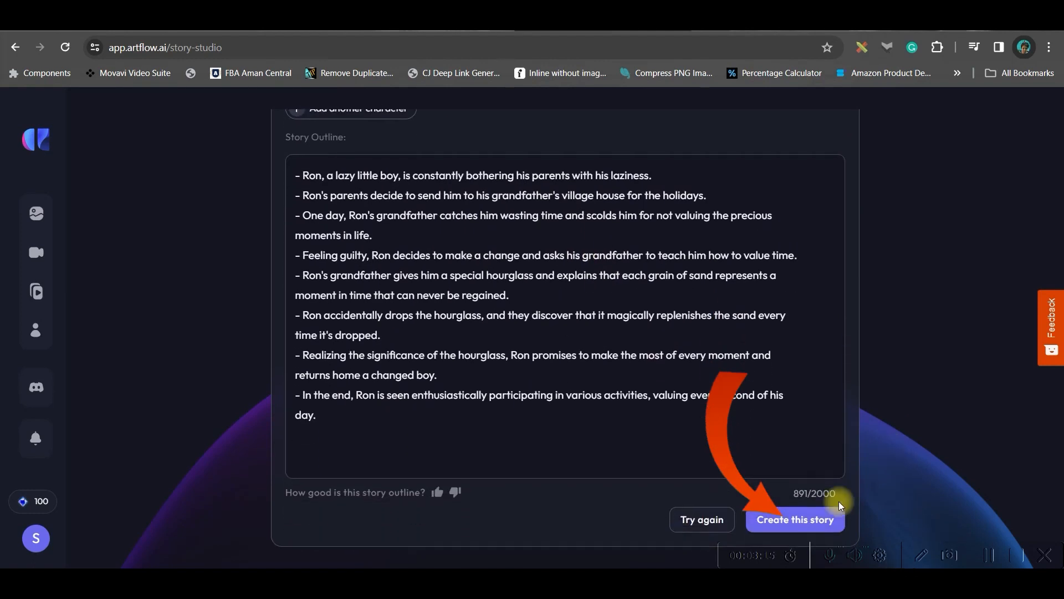
click(815, 521)
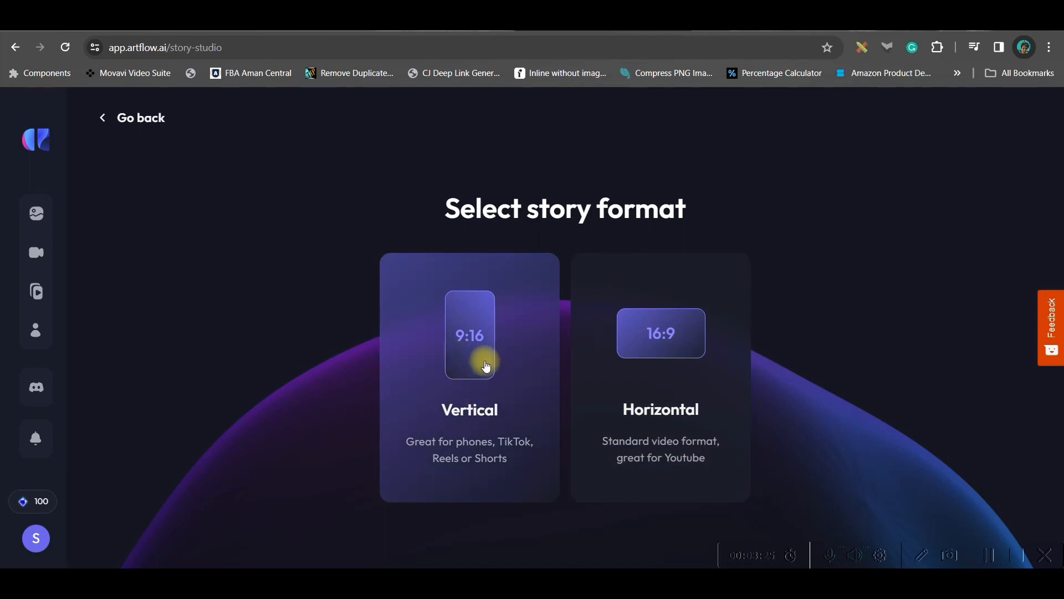
Choose the horizontal 16:9 format and 3D Cartoon style, and continue through the character creator to the storyboard.
click(682, 324)
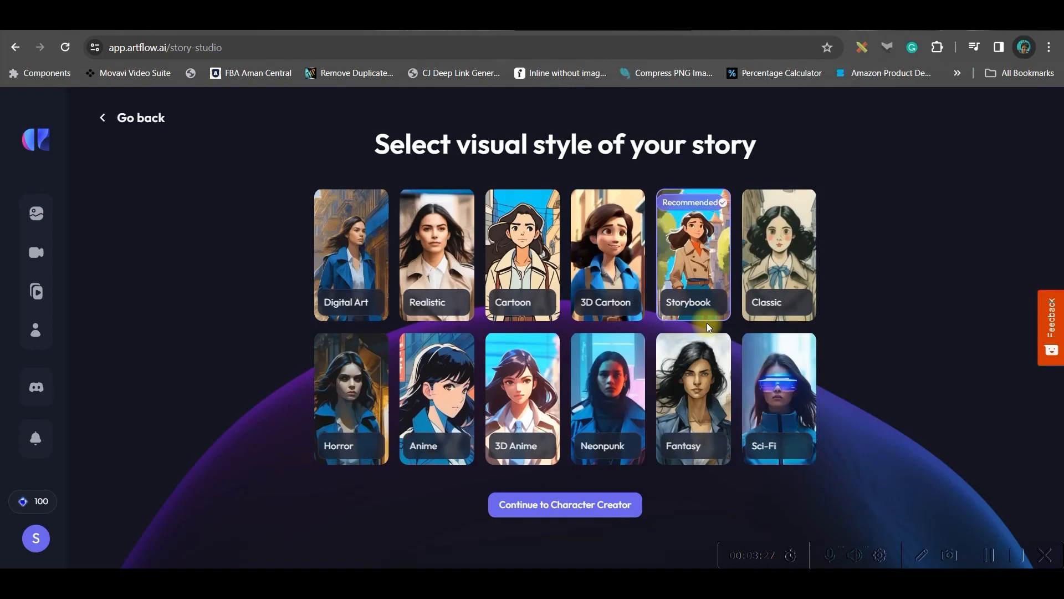
click(607, 261)
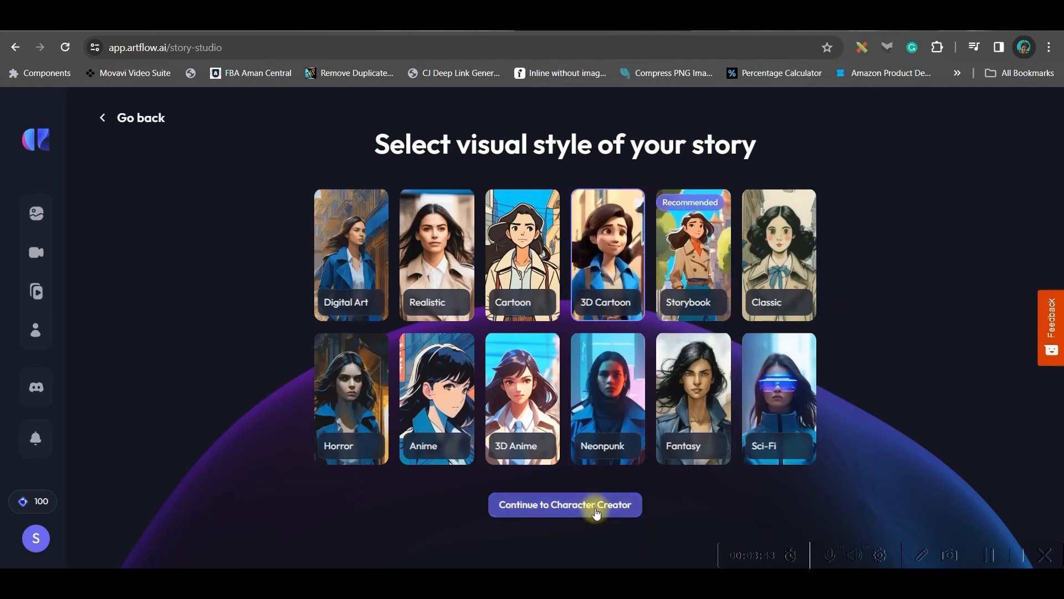
click(597, 511)
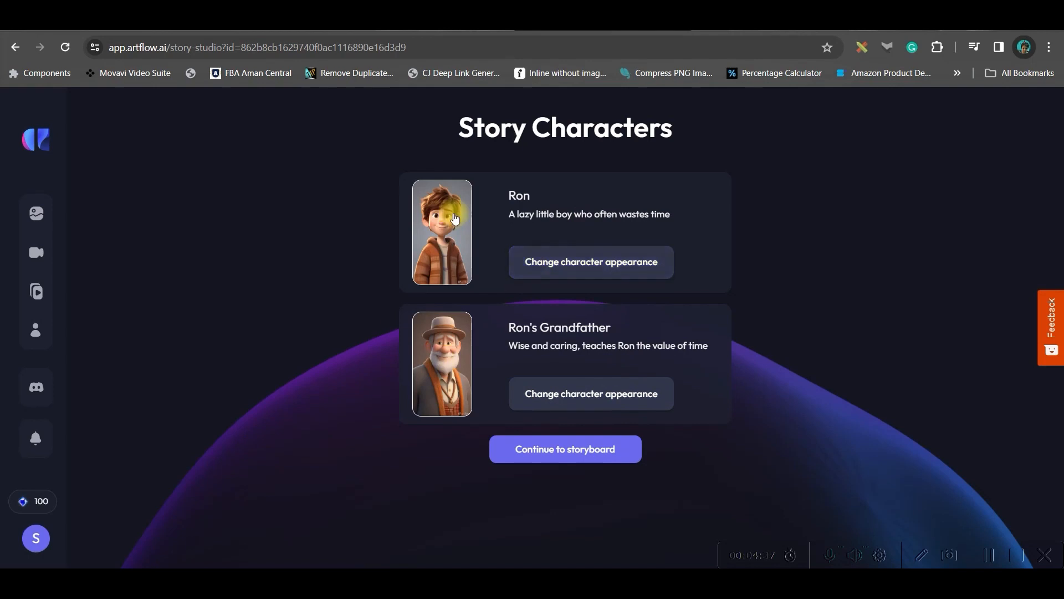
click(576, 453)
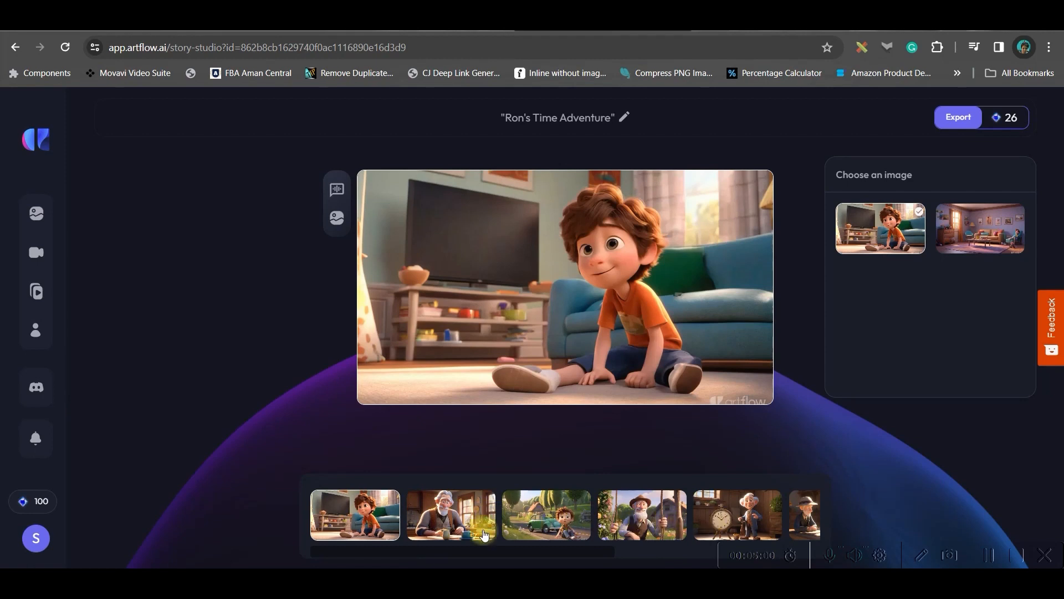
Review the storyboard scenes and choose the image of the boy seated with his grandfather for the sixth scene.
click(484, 534)
click(530, 527)
click(630, 524)
click(574, 518)
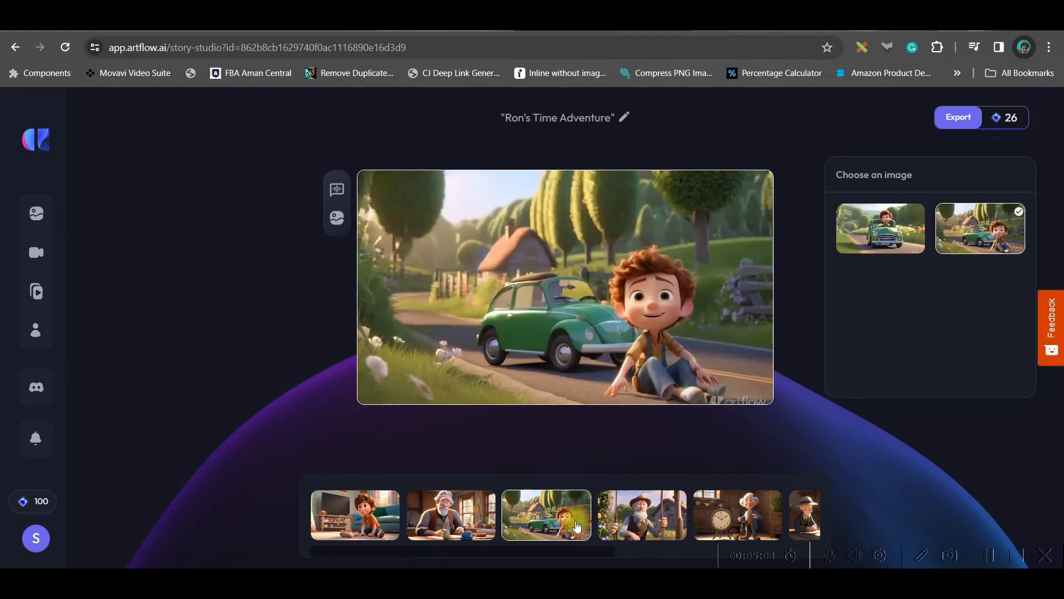
click(726, 521)
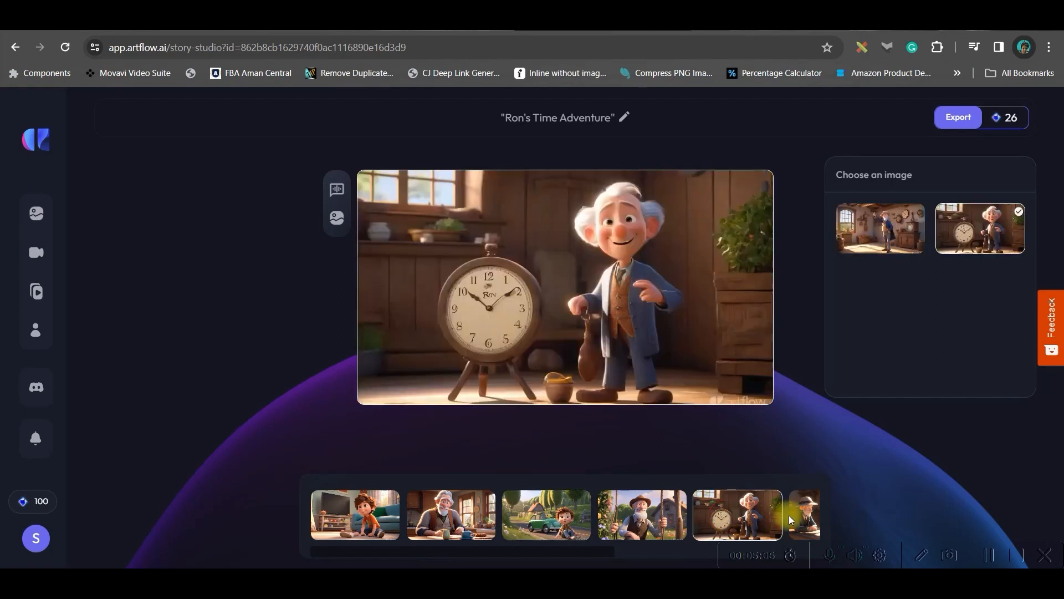
click(799, 519)
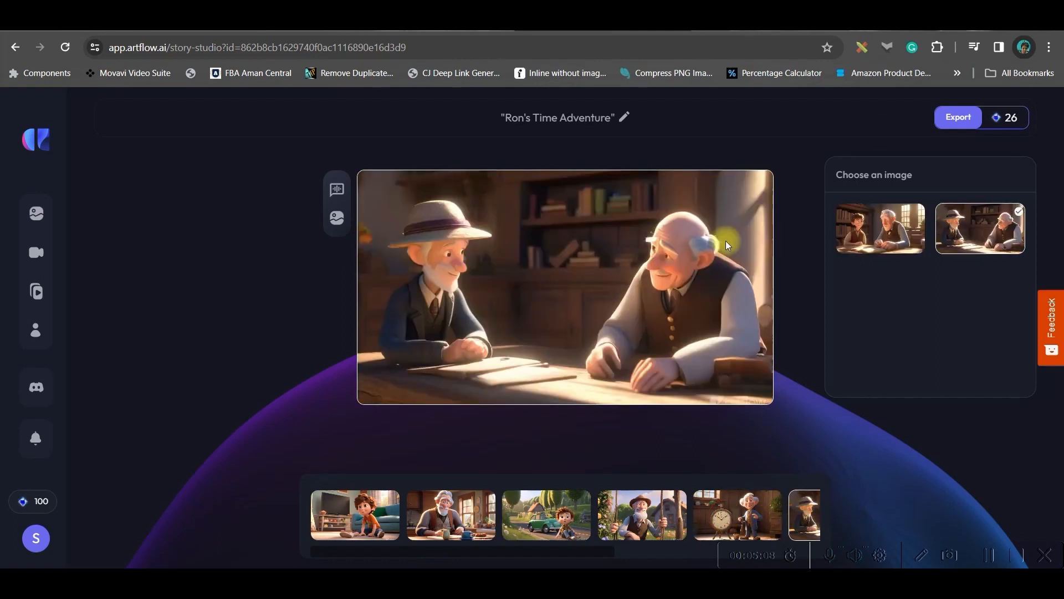
click(858, 228)
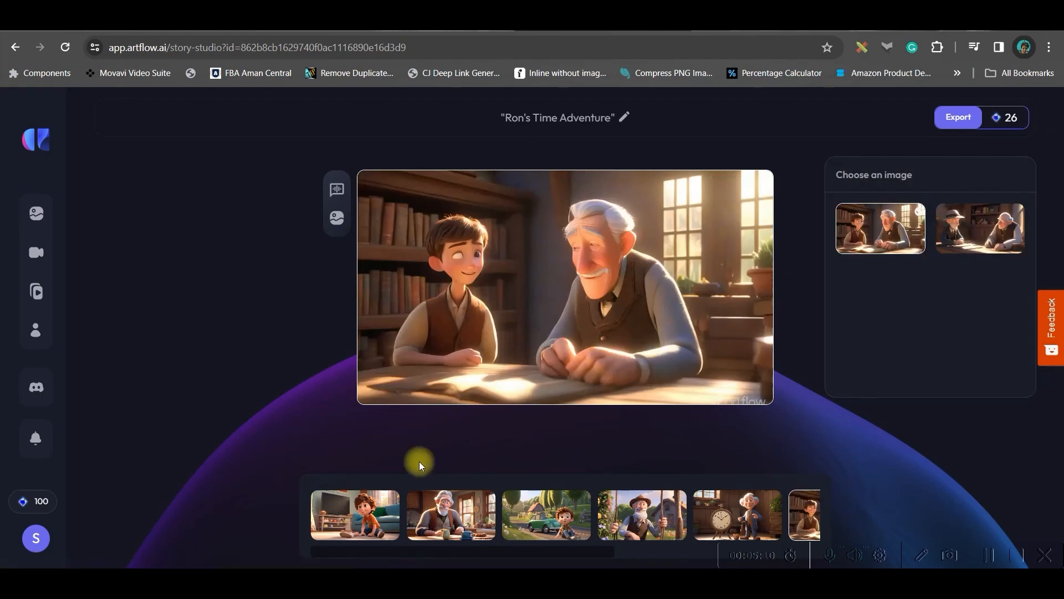
Recheck the opening scenes, export the story as a video and download it with CC.
click(355, 518)
click(452, 511)
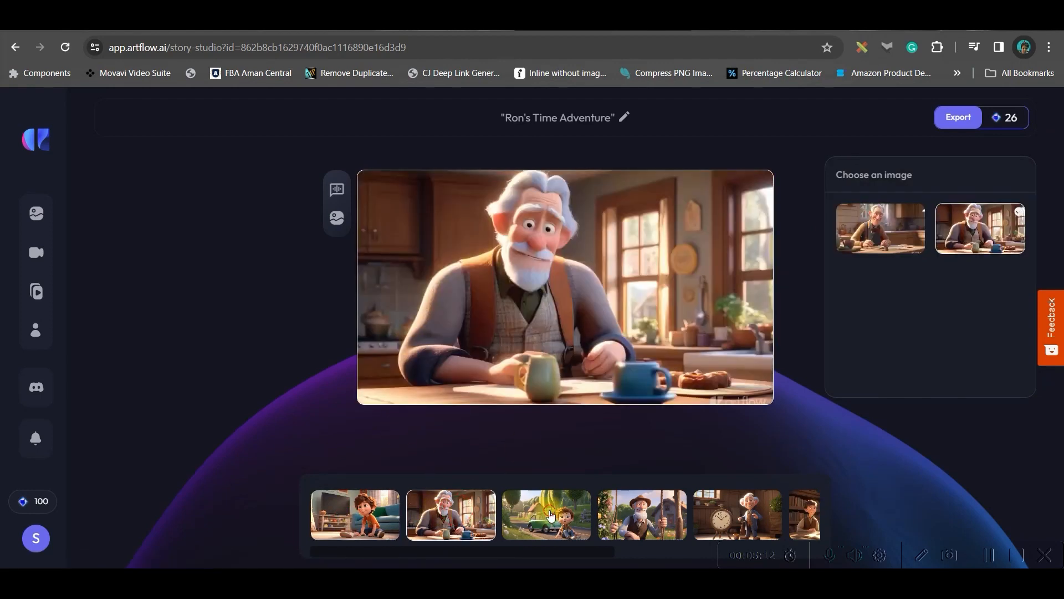
click(555, 506)
click(342, 528)
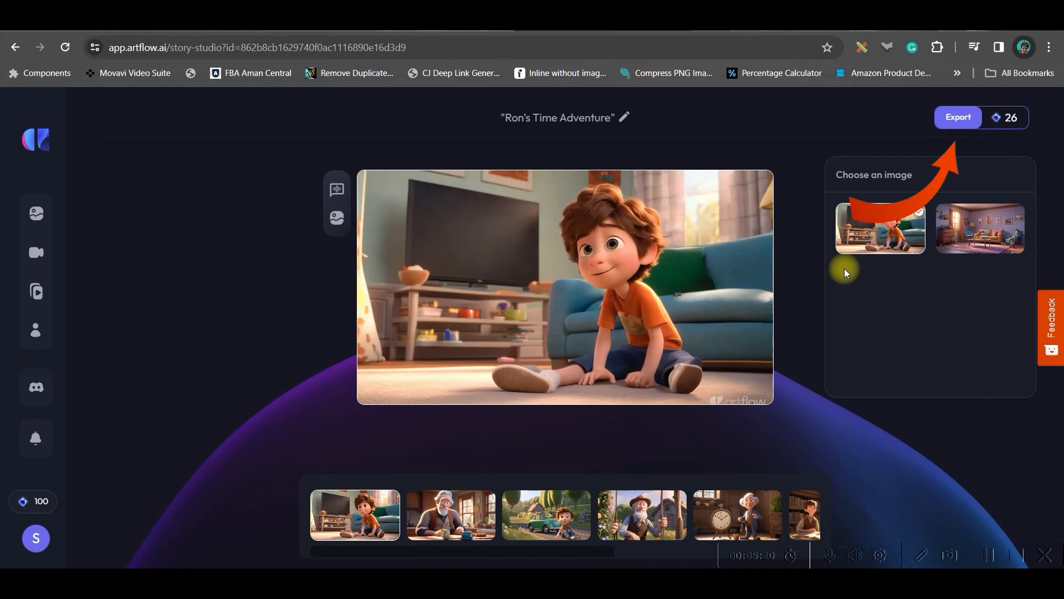
click(964, 120)
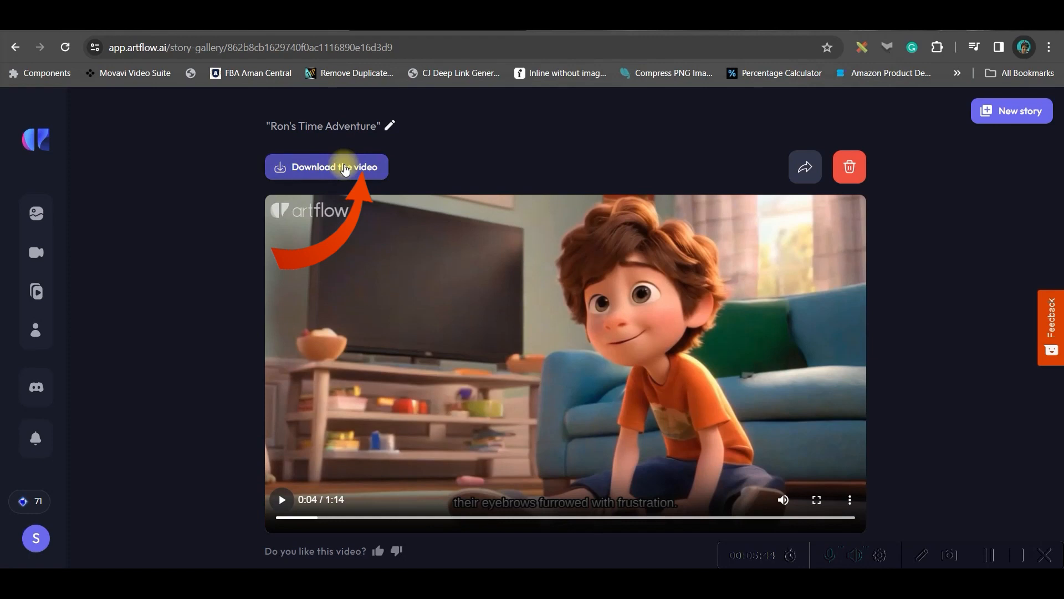
click(344, 168)
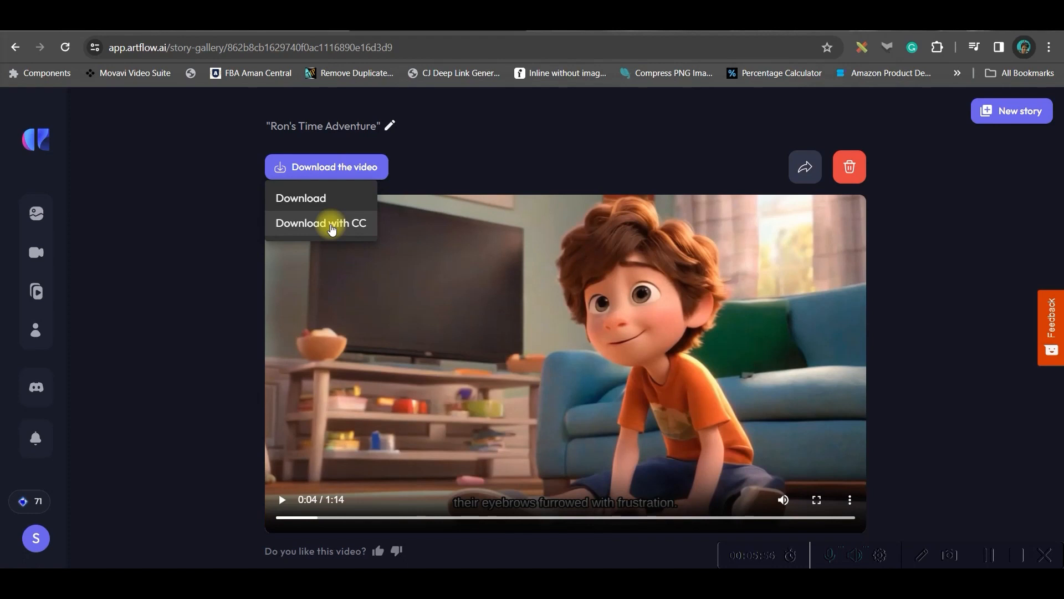
click(332, 224)
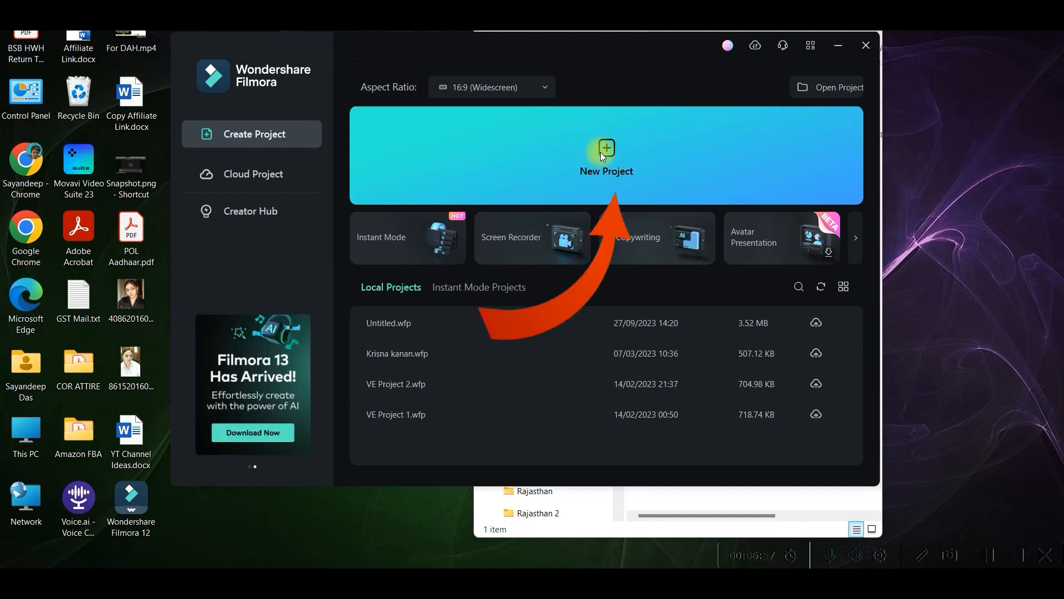
Create a new project and place the downloaded story video from the file folder at the start of its first video track.
click(600, 152)
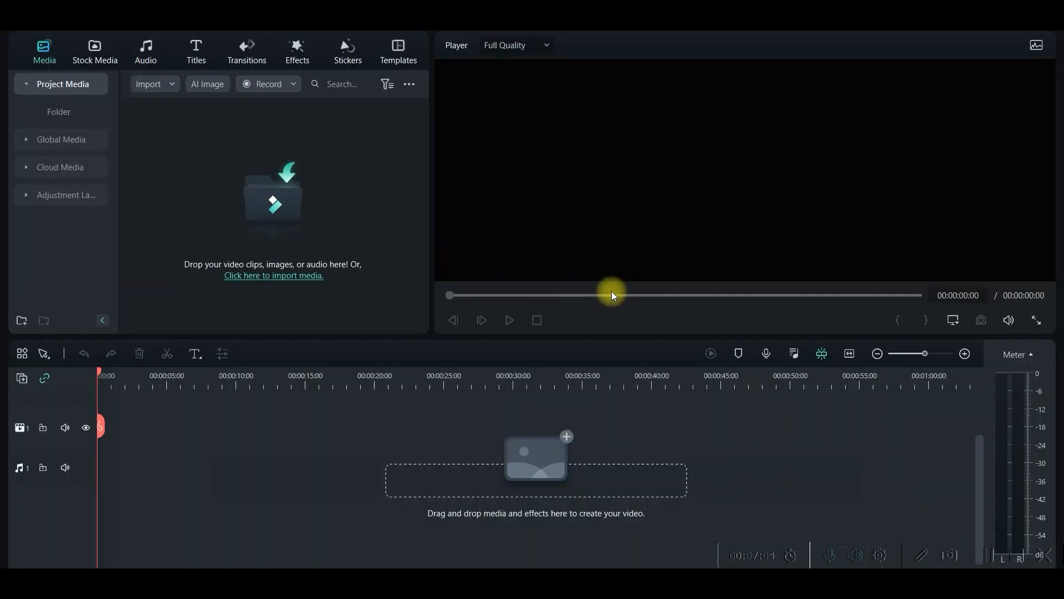
key(alt+Tab)
click(697, 136)
double_click(700, 138)
drag(673, 158, 388, 134)
drag(279, 160, 98, 459)
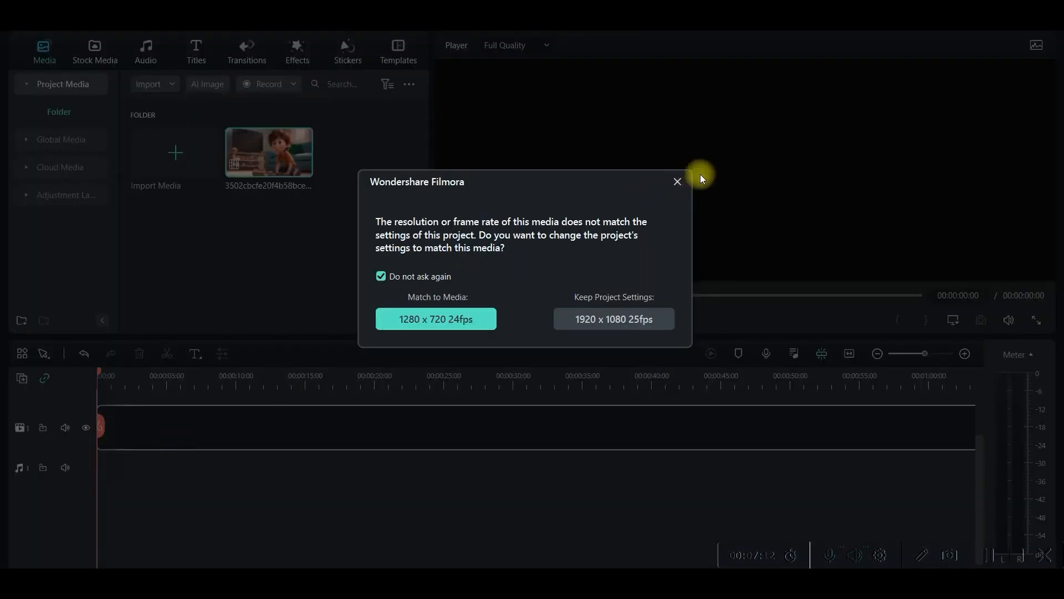
click(677, 181)
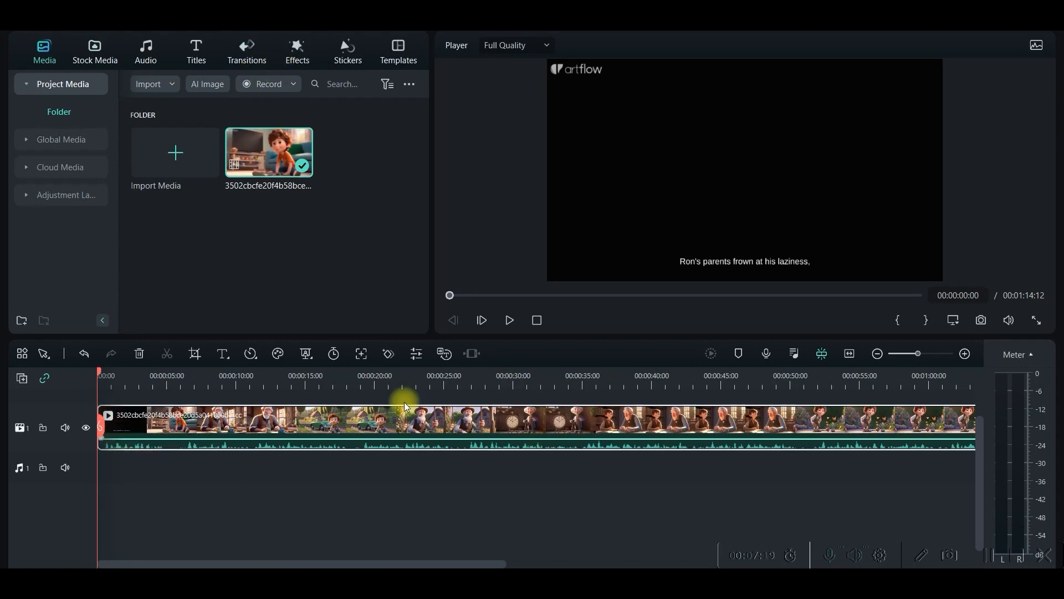
Add the Star Particle Overlay 04 effect above the start of the video, followed by the Brushes Extreme Overlay effect.
click(296, 51)
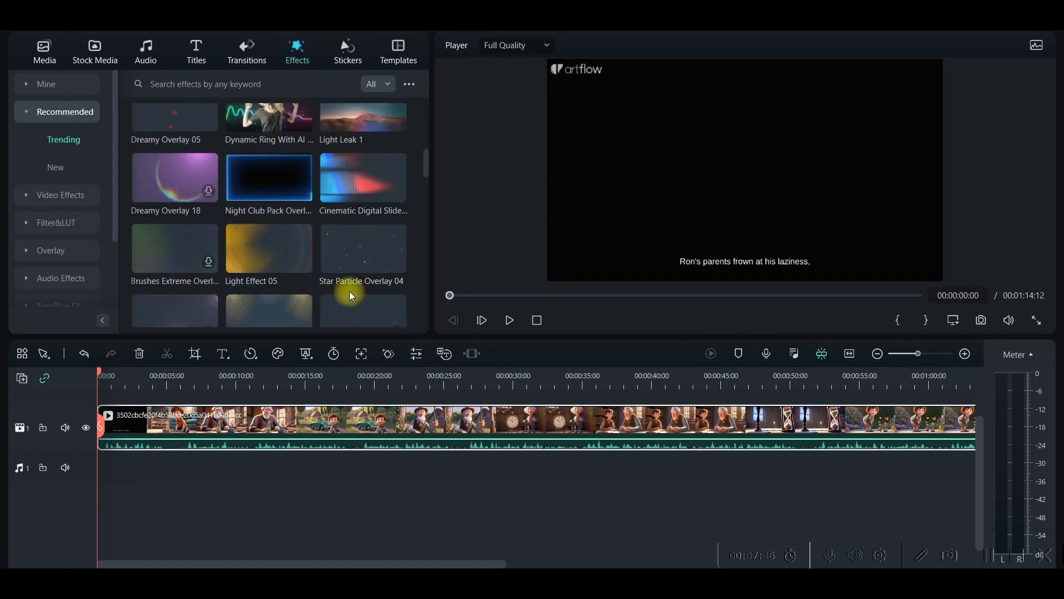
drag(352, 245, 106, 417)
mouse_move(263, 448)
mouse_down()
mouse_move(121, 448)
mouse_move(1015, 432)
mouse_move(597, 430)
mouse_move(644, 435)
mouse_up()
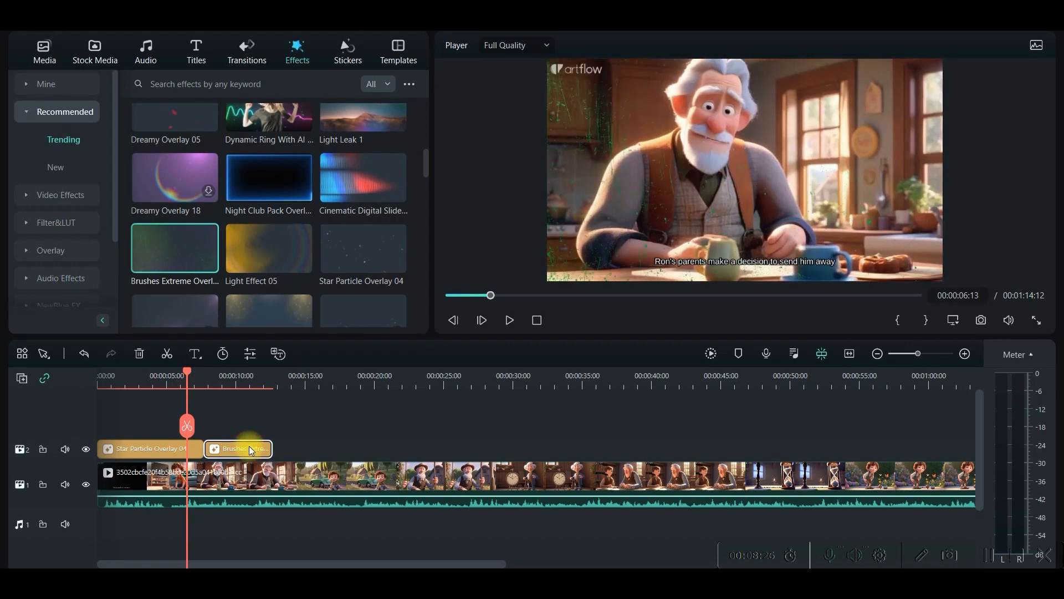
Lower the opacity of the Brushes Extreme Overlay effect on the timeline and apply the change.
double_click(246, 447)
drag(351, 153, 298, 152)
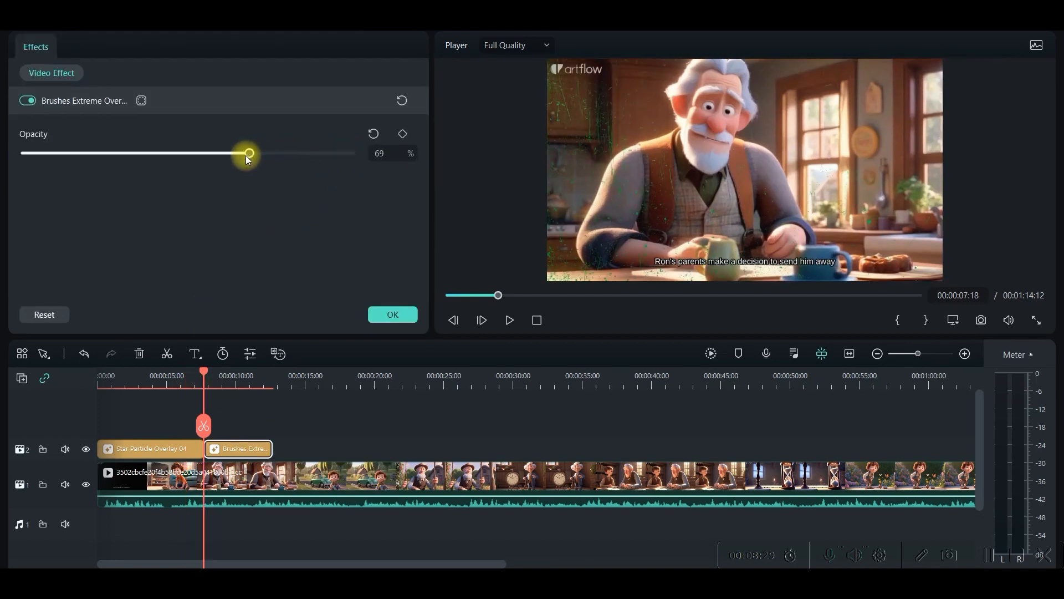
drag(236, 157, 237, 157)
click(390, 315)
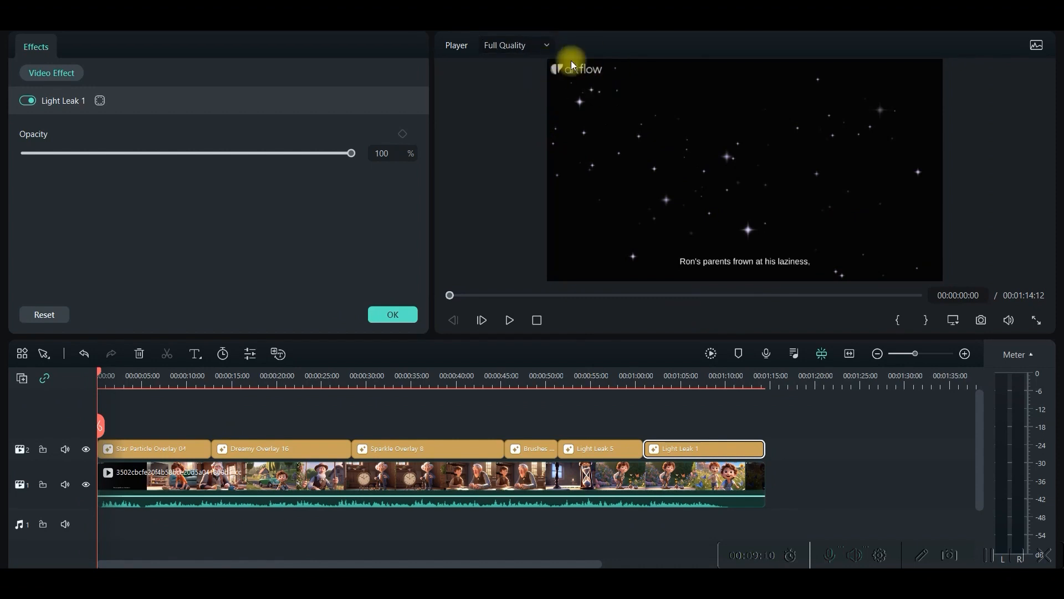
Try to crop the Artflow watermark out of the video clip with a 16:9 frame of about 1181 x 664.
click(175, 479)
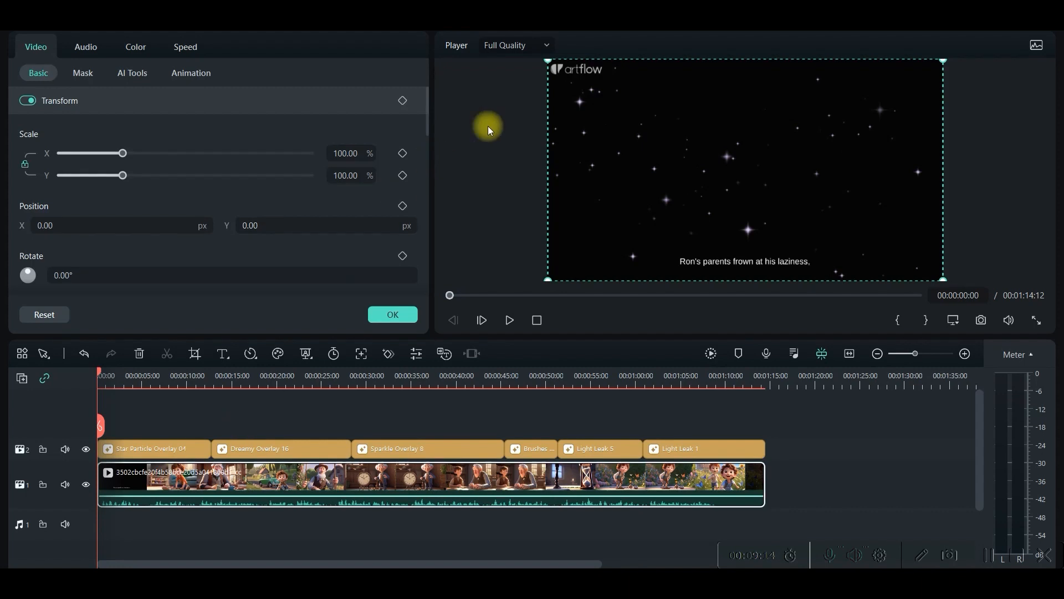
click(195, 354)
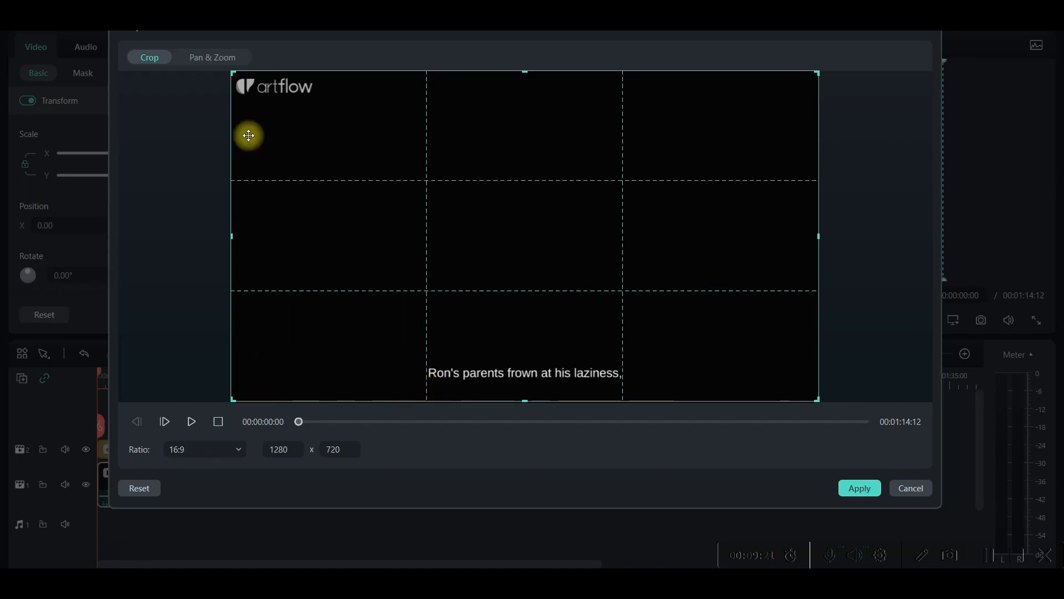
drag(233, 72, 243, 77)
drag(335, 154, 329, 160)
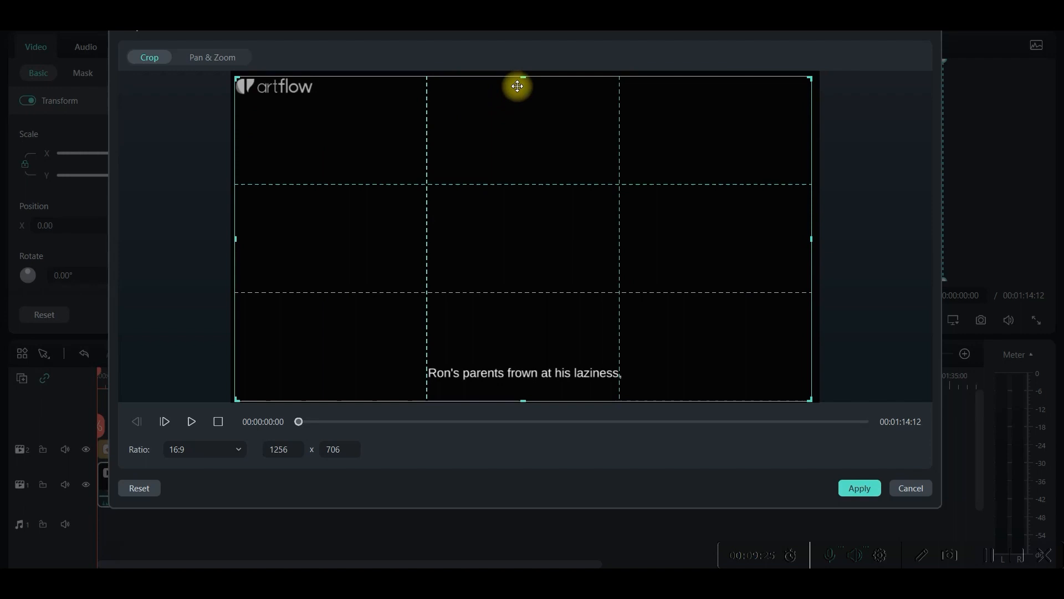
drag(525, 81, 527, 95)
drag(554, 138, 583, 139)
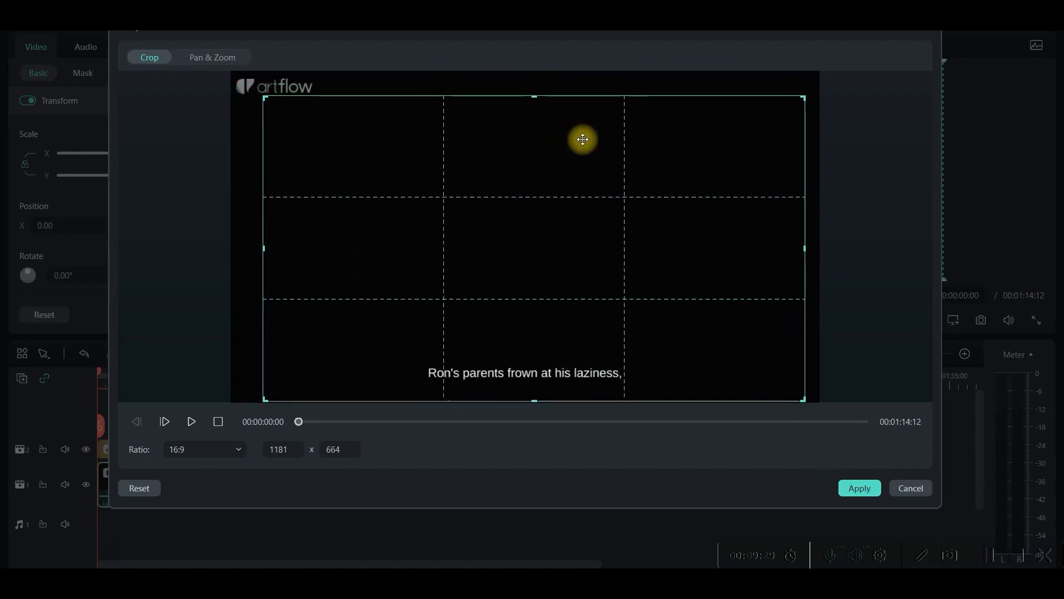
click(859, 488)
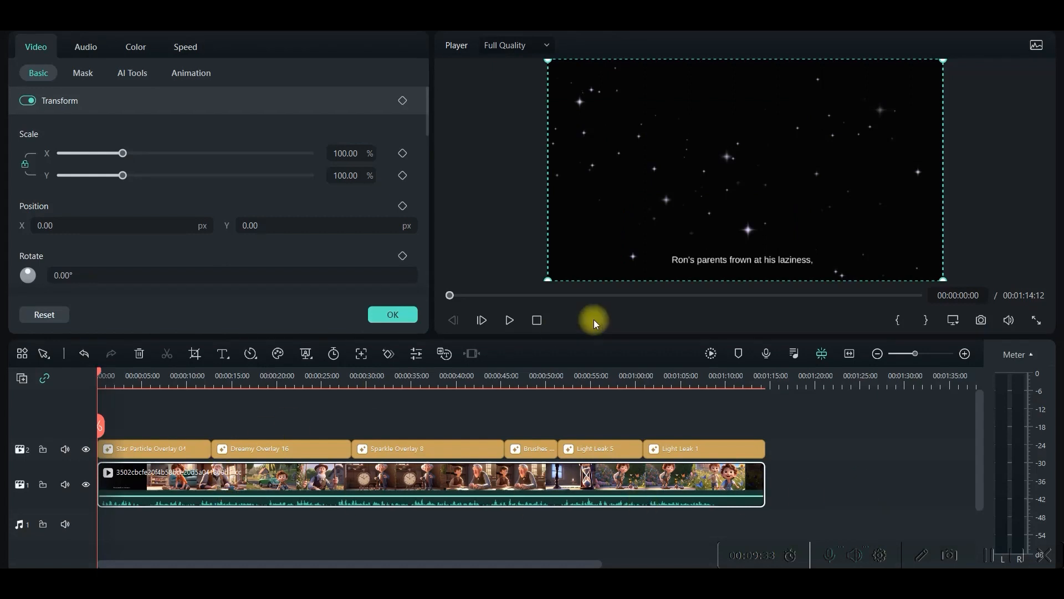
Play back the opening of the cropped video, undo the crop and deselect the clip.
click(510, 322)
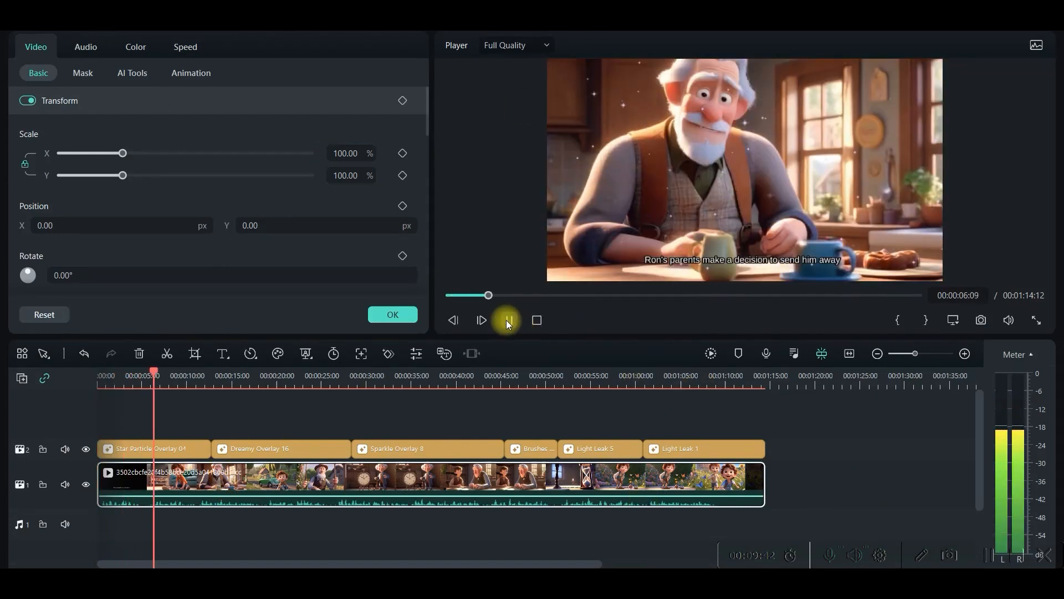
click(508, 320)
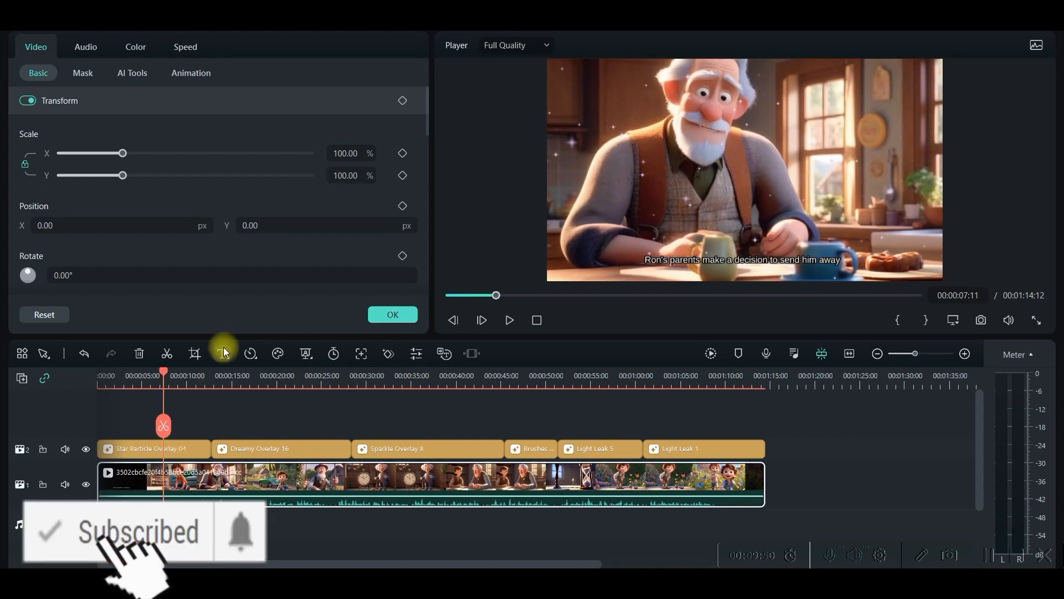
click(83, 354)
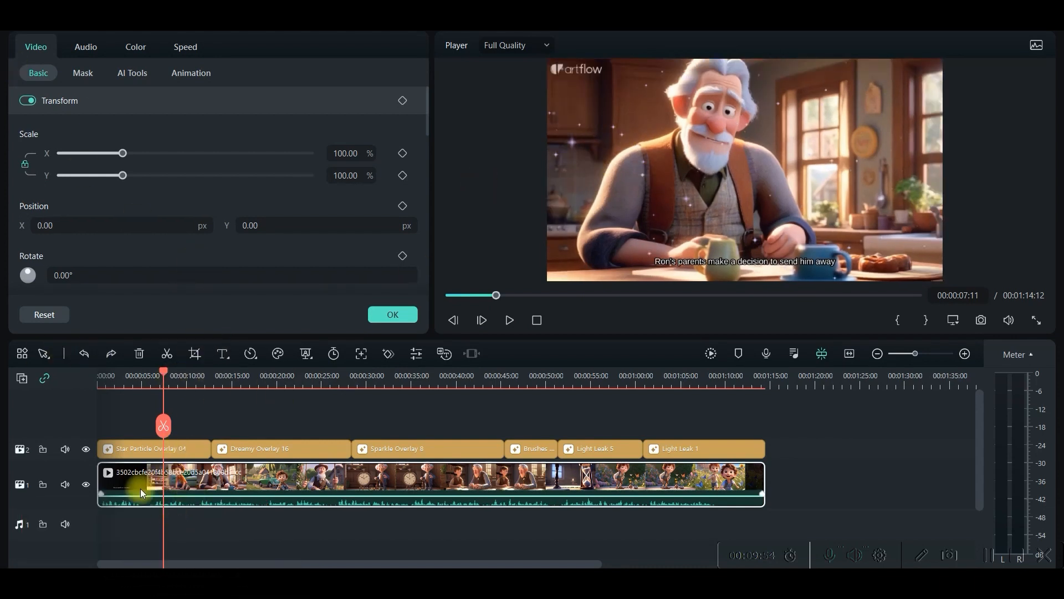
click(174, 416)
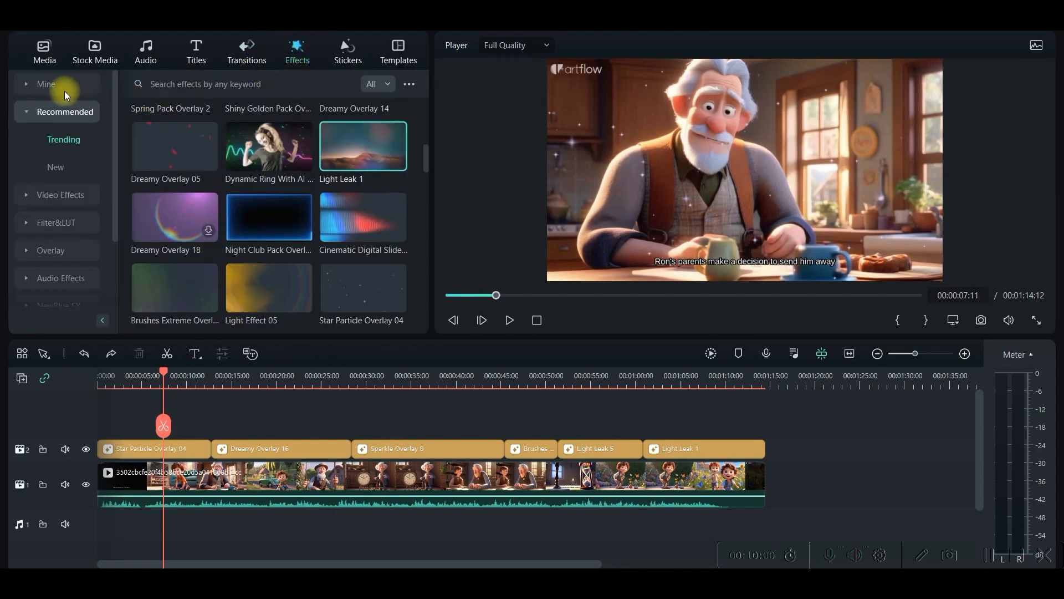
Search the effects for "mozaic", limit the results to free ones and add Mosaic on a new track at the video's start.
click(213, 84)
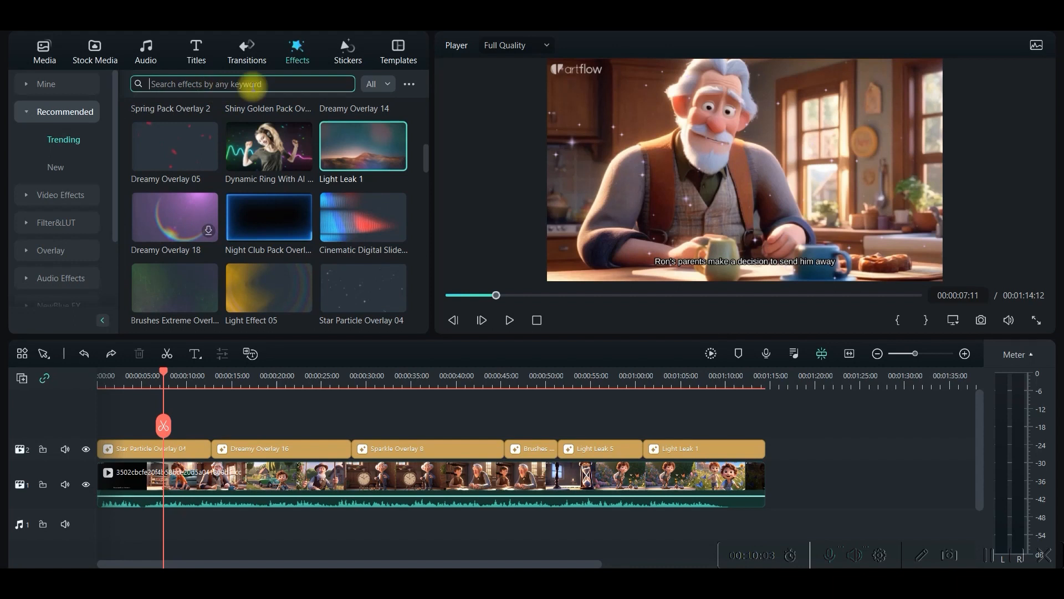
text(mozaic)
click(379, 84)
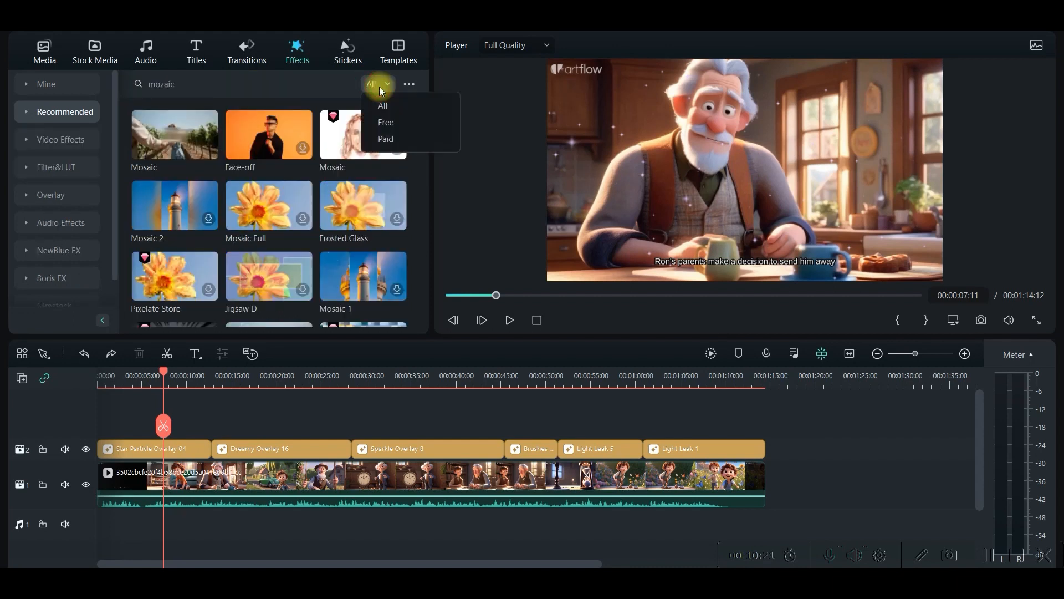
click(388, 121)
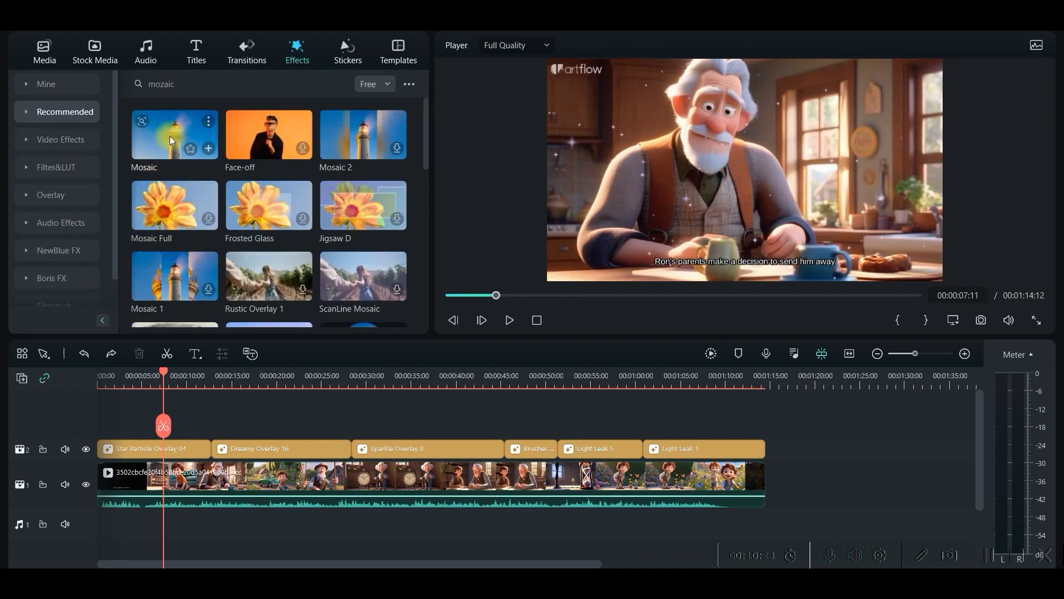
drag(169, 139, 97, 430)
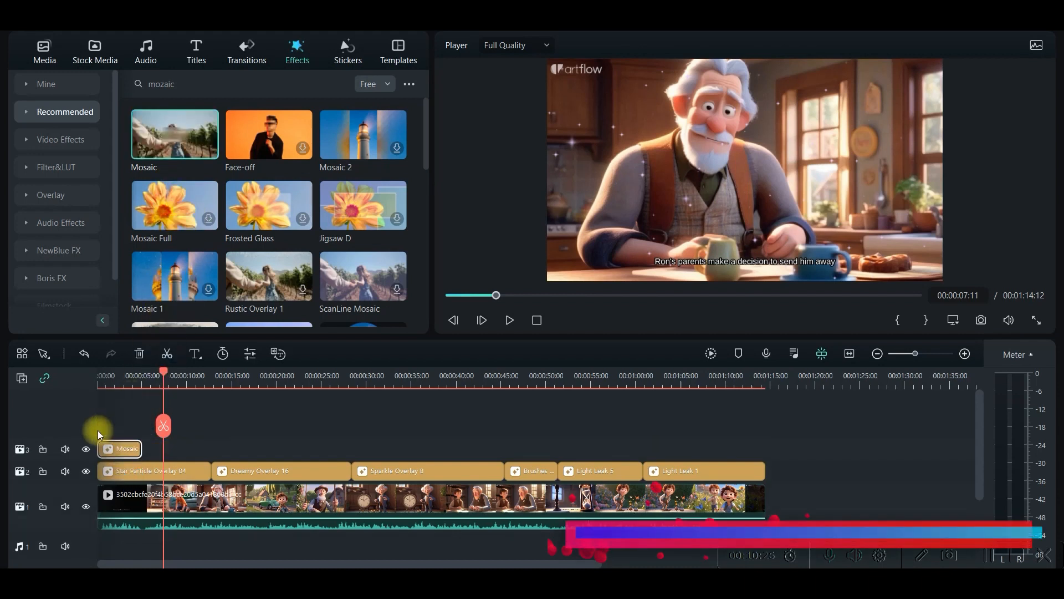
Move the Mosaic area onto the Artflow watermark in the preview and shrink it to just cover the logo.
double_click(127, 450)
drag(725, 167, 587, 90)
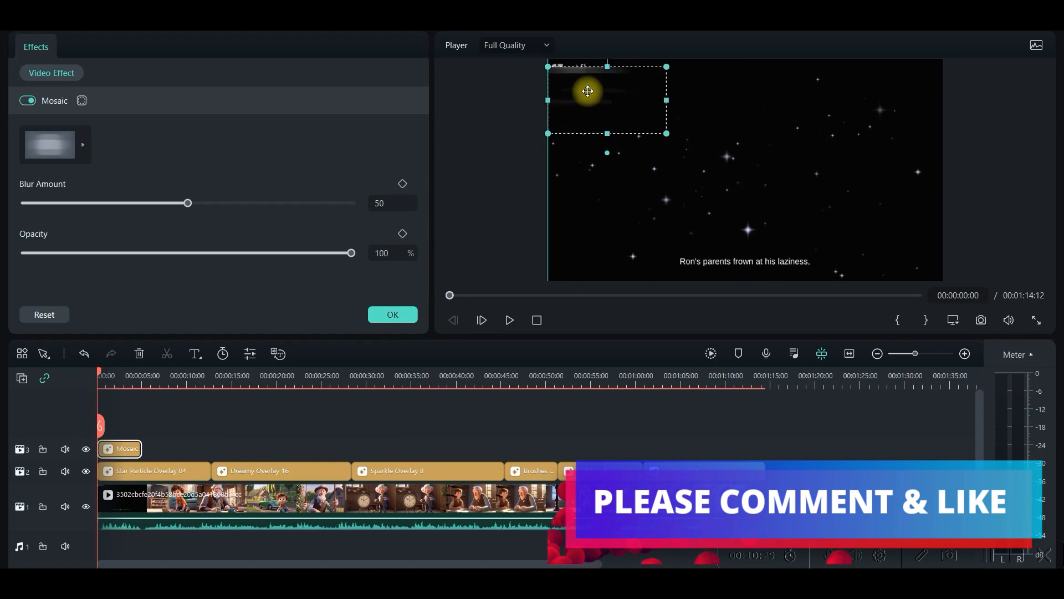
drag(665, 125, 614, 67)
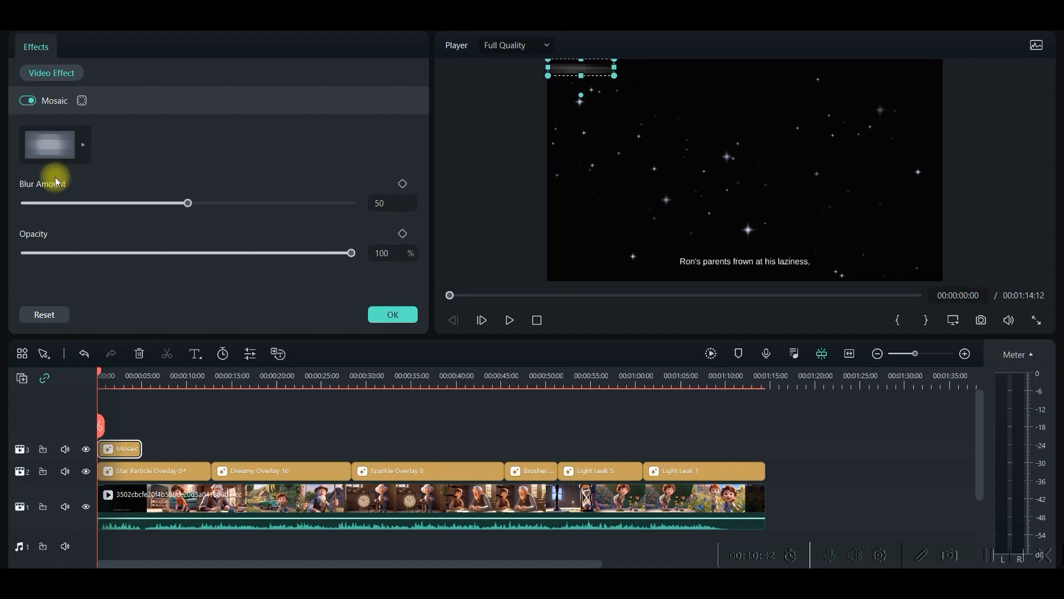
Give the Mosaic effect the horizontal-band blur style with a blur amount of 53, and extend it to the end of the video.
click(67, 140)
click(191, 196)
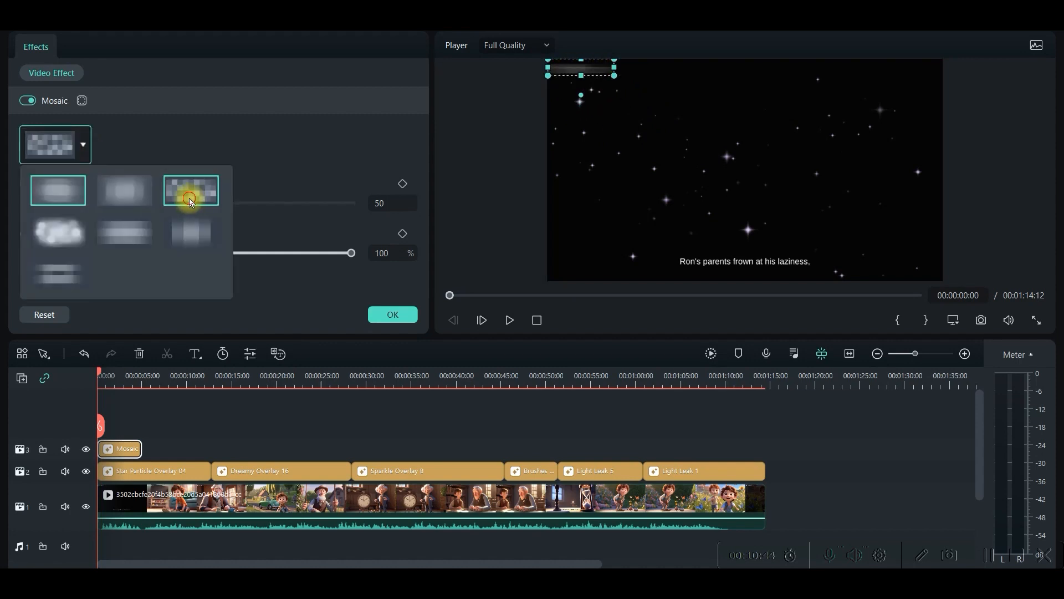
click(69, 160)
click(123, 228)
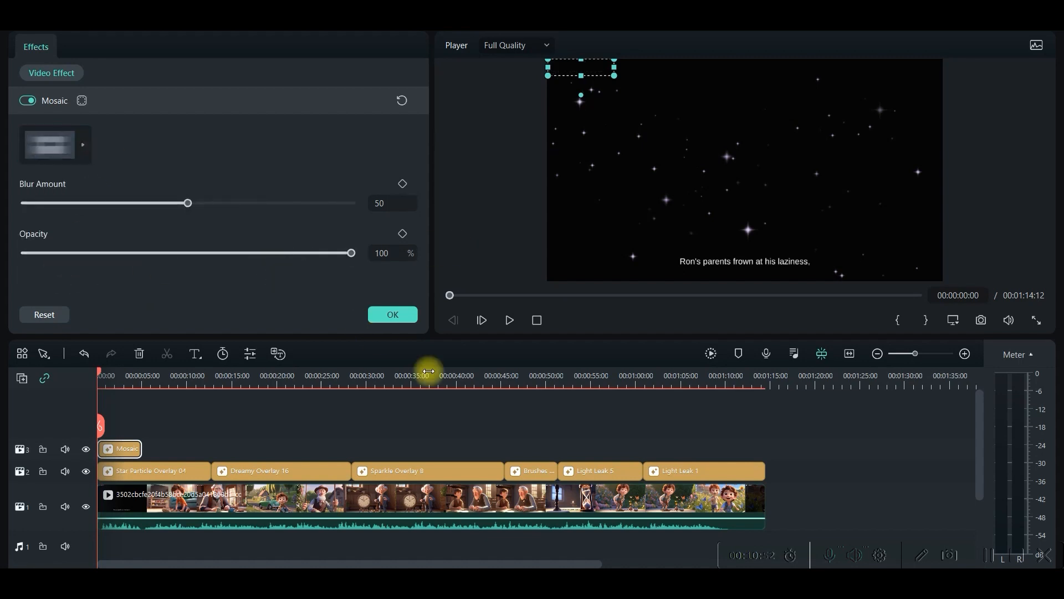
mouse_move(189, 205)
mouse_down()
mouse_move(219, 208)
mouse_move(198, 208)
mouse_up()
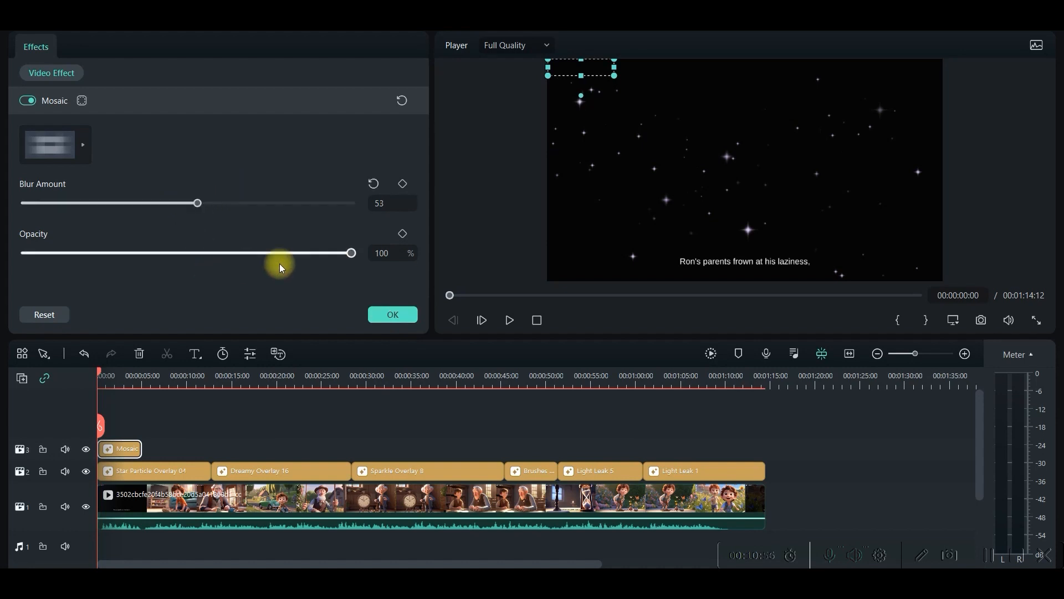
click(408, 317)
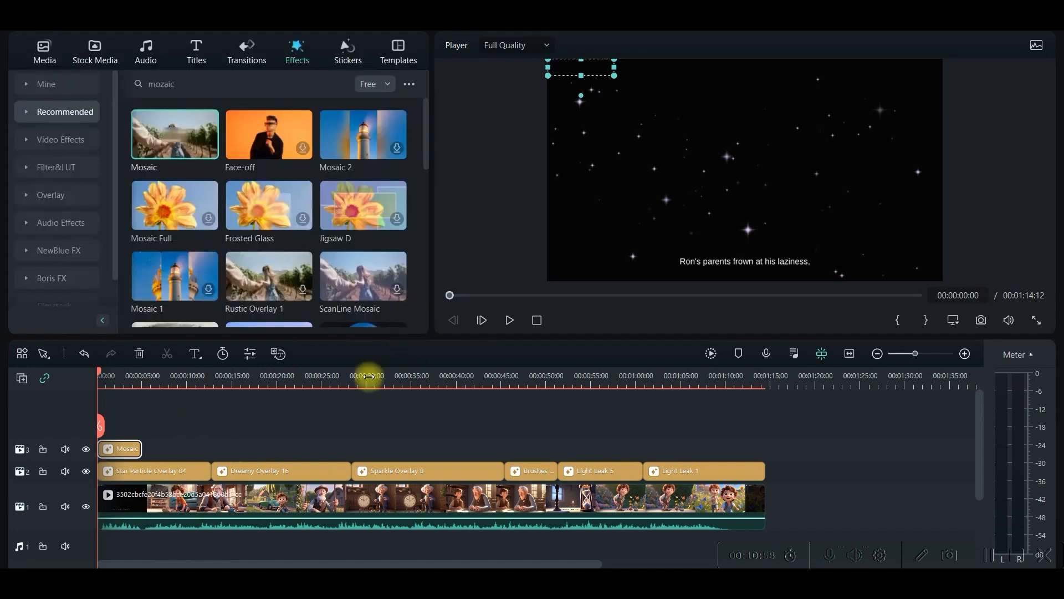
drag(141, 448, 774, 446)
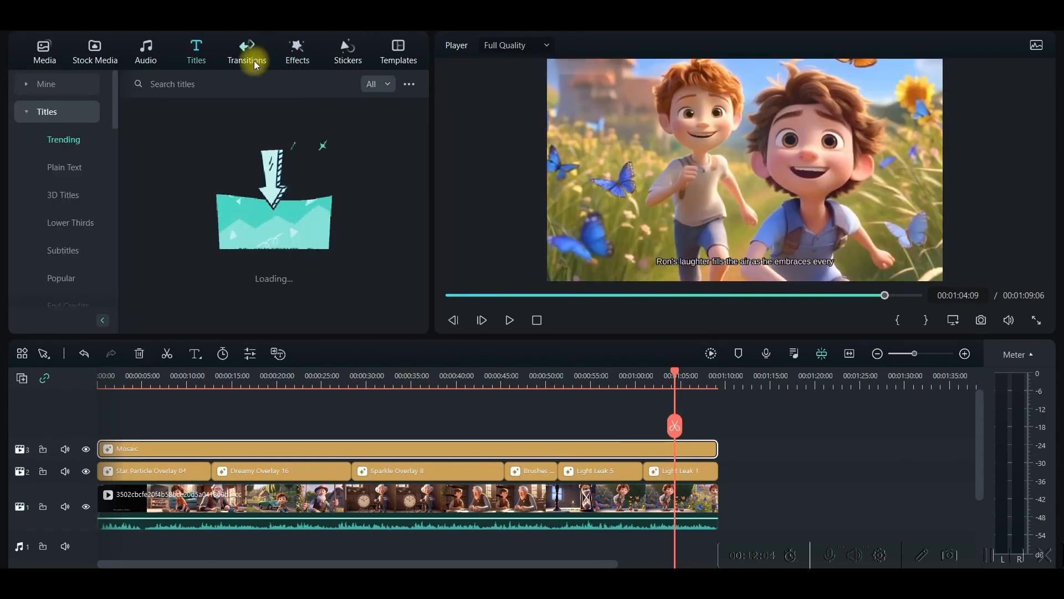
Browse the free title templates and place a Fire Particle Pack Title directly after the end of the video clip.
scroll(244, 150, down, 3)
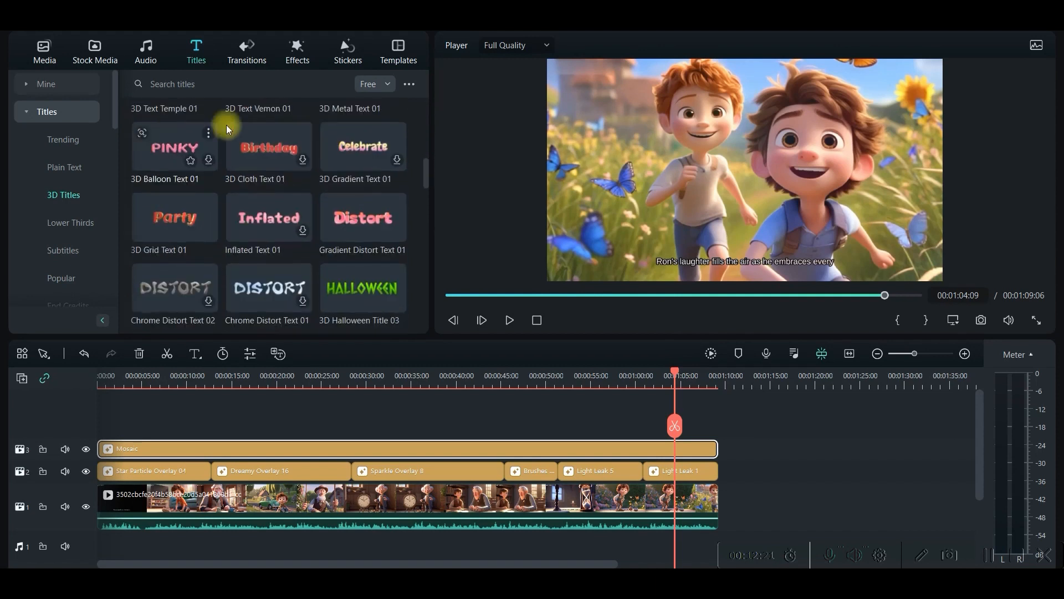
scroll(285, 219, down, 2)
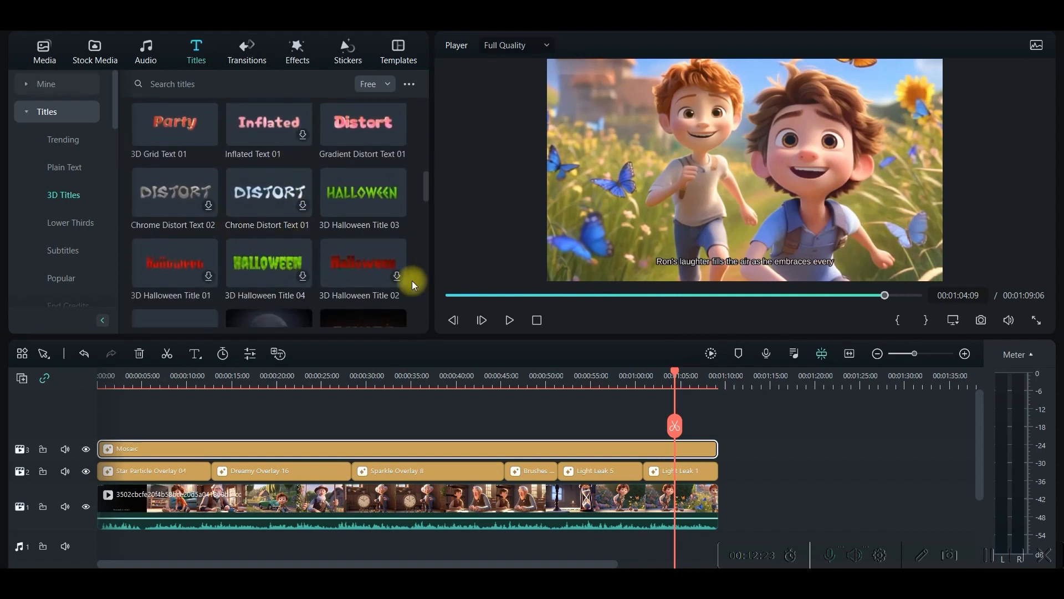
scroll(297, 285, down, 3)
scroll(291, 246, up, 3)
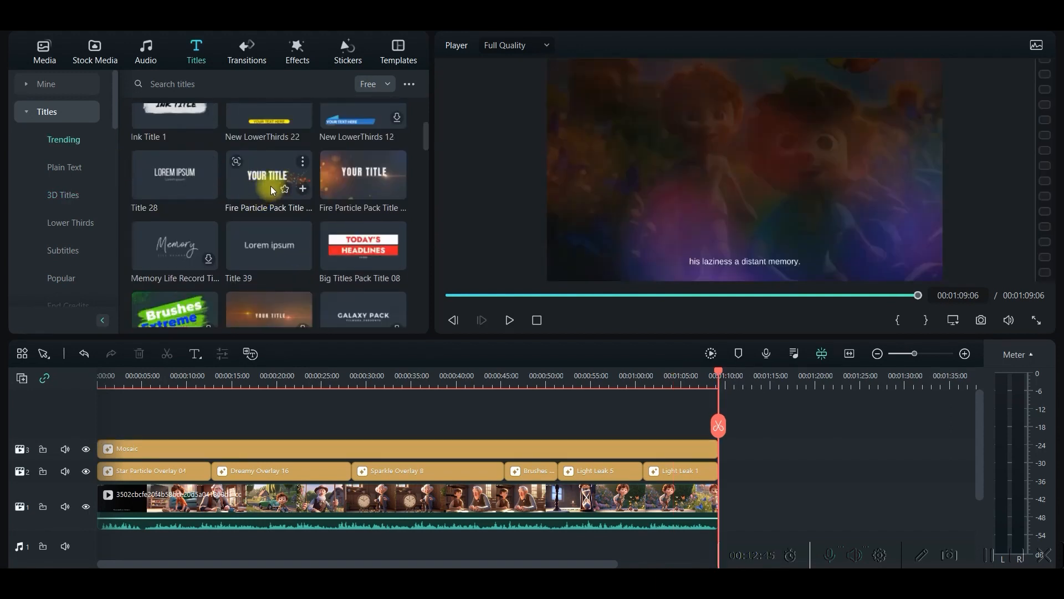
drag(272, 190, 724, 505)
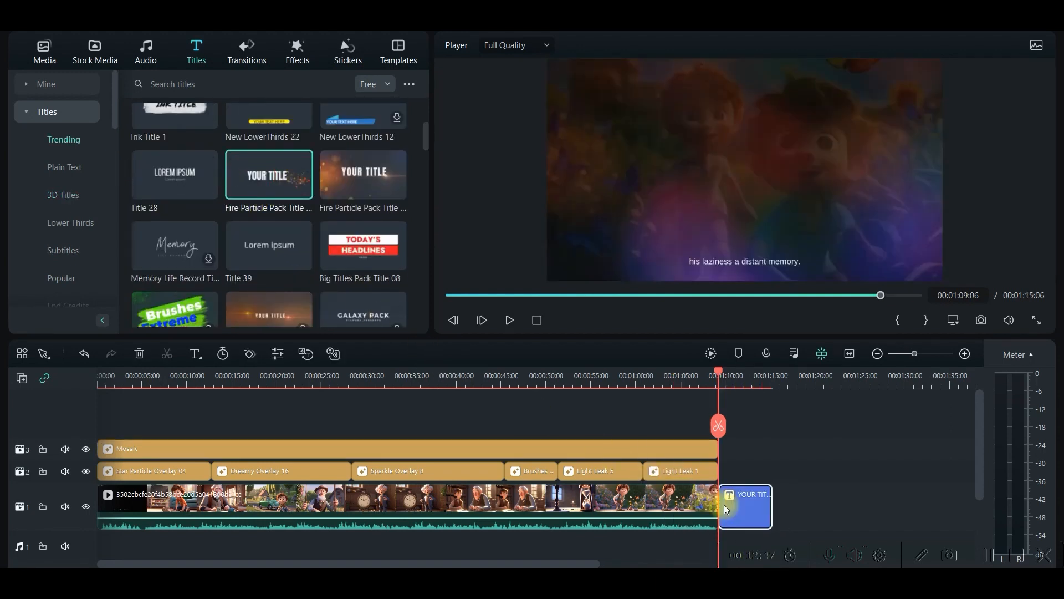
Replace the closing title's placeholder text with "VALUE YOUR TIME".
click(747, 495)
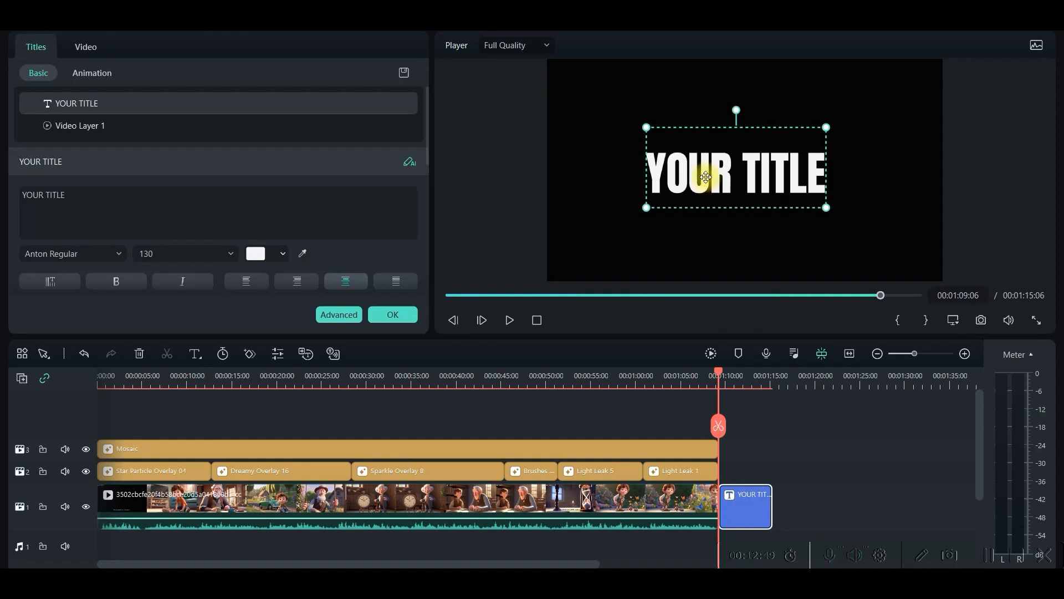
click(87, 199)
key(ctrl+a)
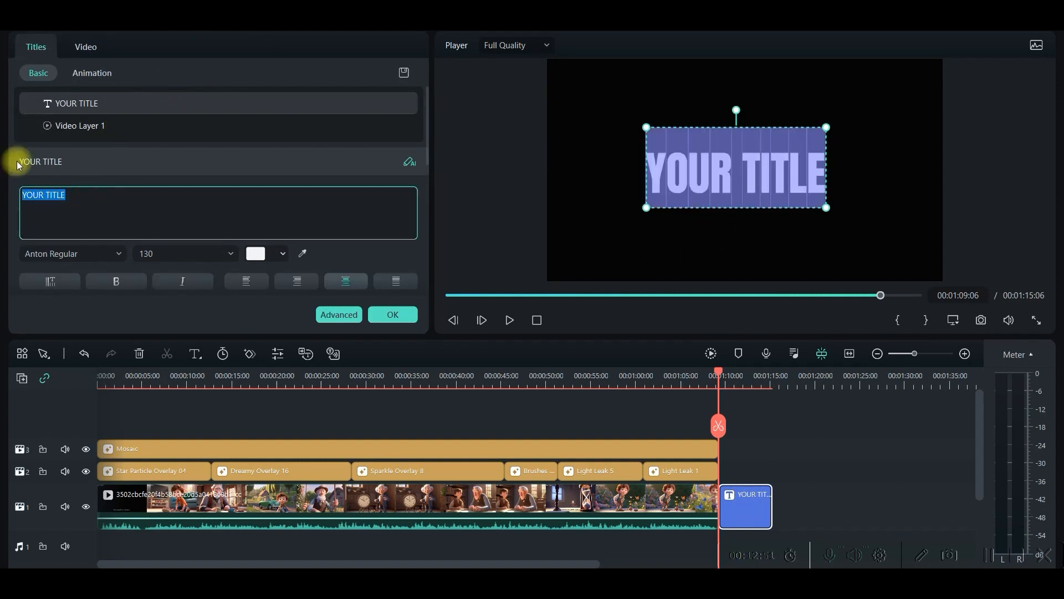
text(VALUE YOUR TIME)
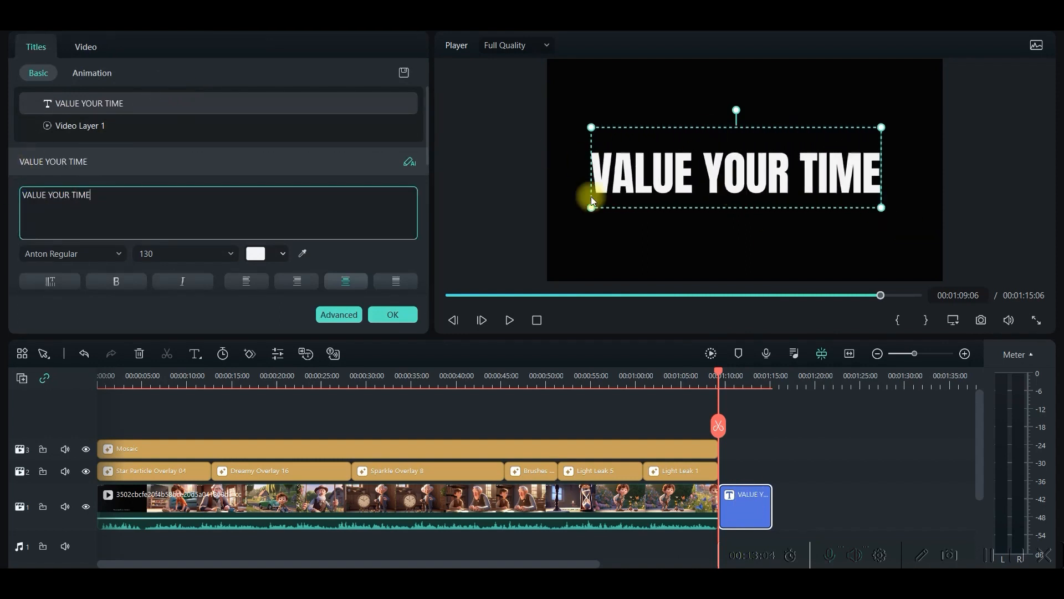
Set the closing title's font size to 150, apply the orange-yellow gradient text preset, and play the title back.
click(209, 249)
text(150)
click(282, 253)
click(224, 215)
scroll(224, 214, down, 3)
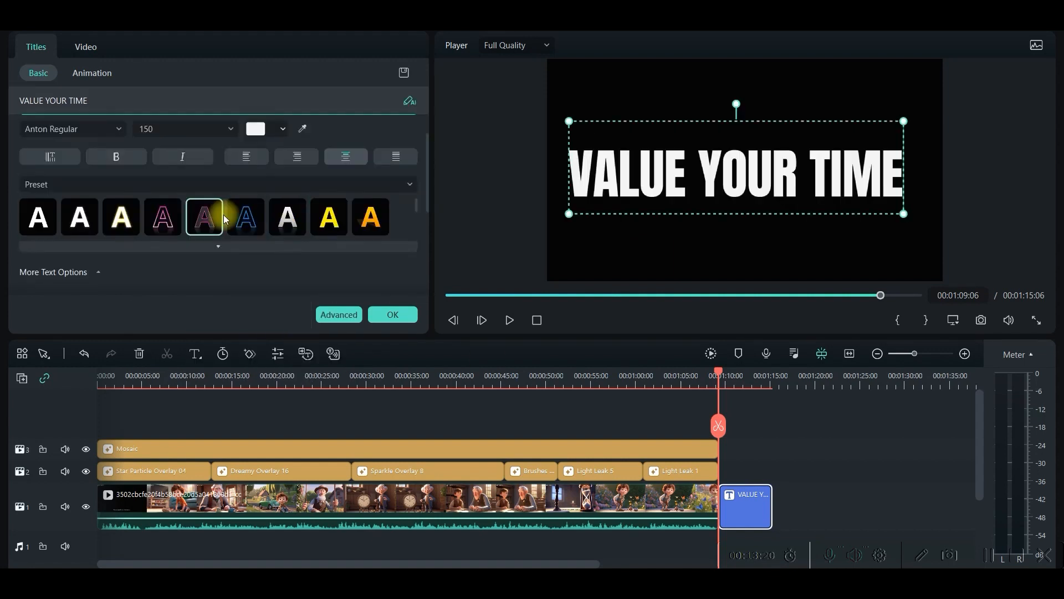
click(370, 217)
click(511, 322)
click(510, 323)
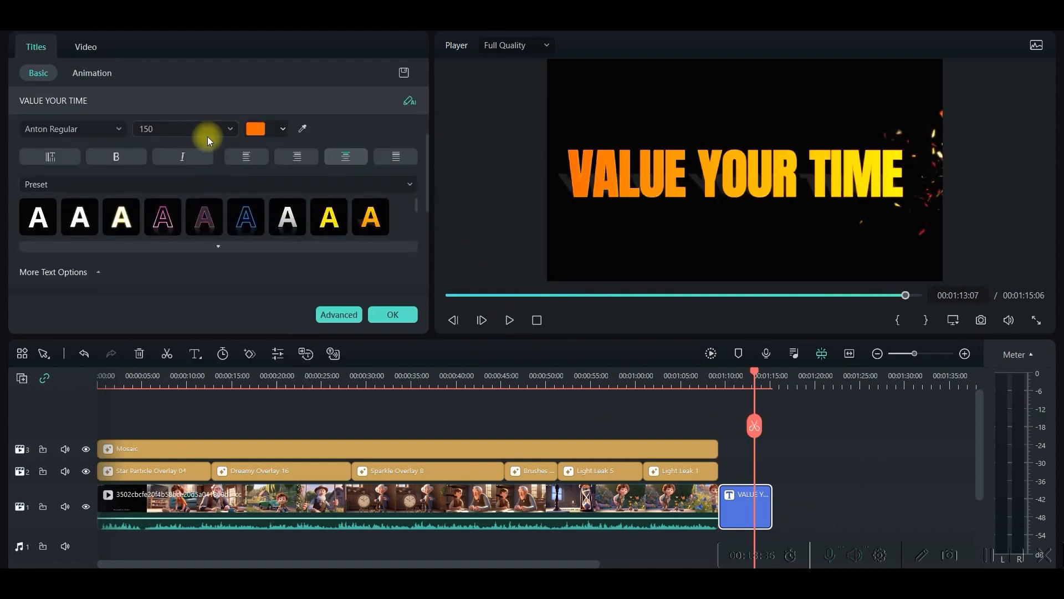
Try a typewriter In animation on the closing title, settle on the character-style one, and play the ending back.
scroll(207, 138, up, 3)
click(93, 80)
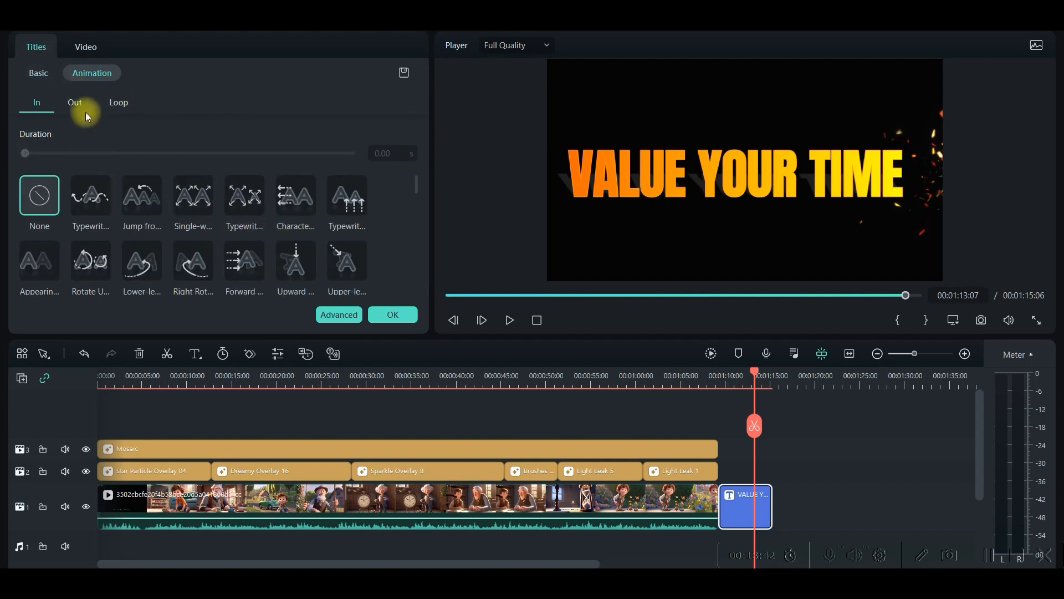
click(118, 103)
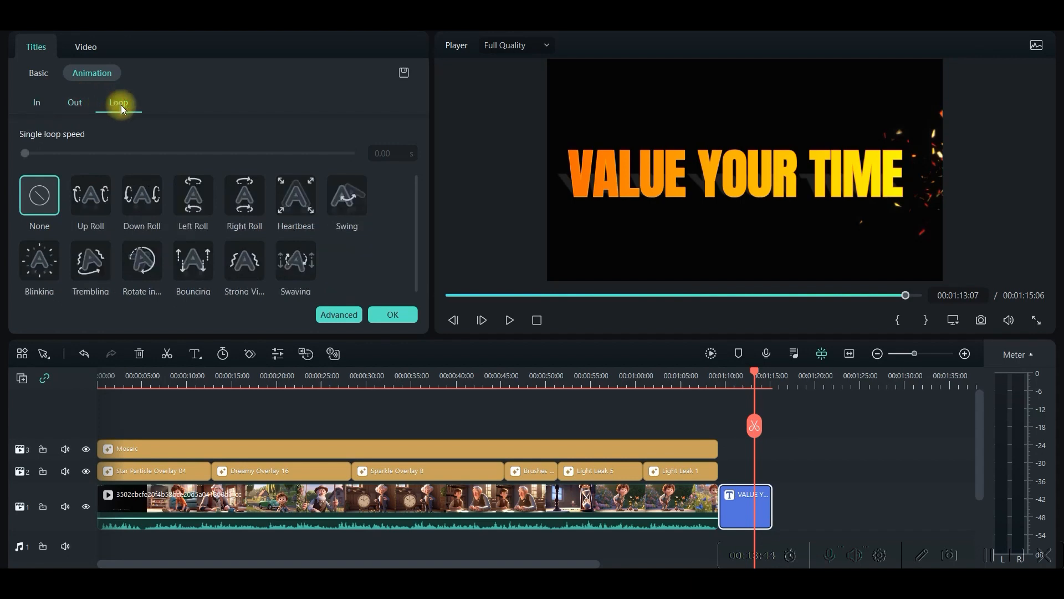
click(37, 102)
click(89, 198)
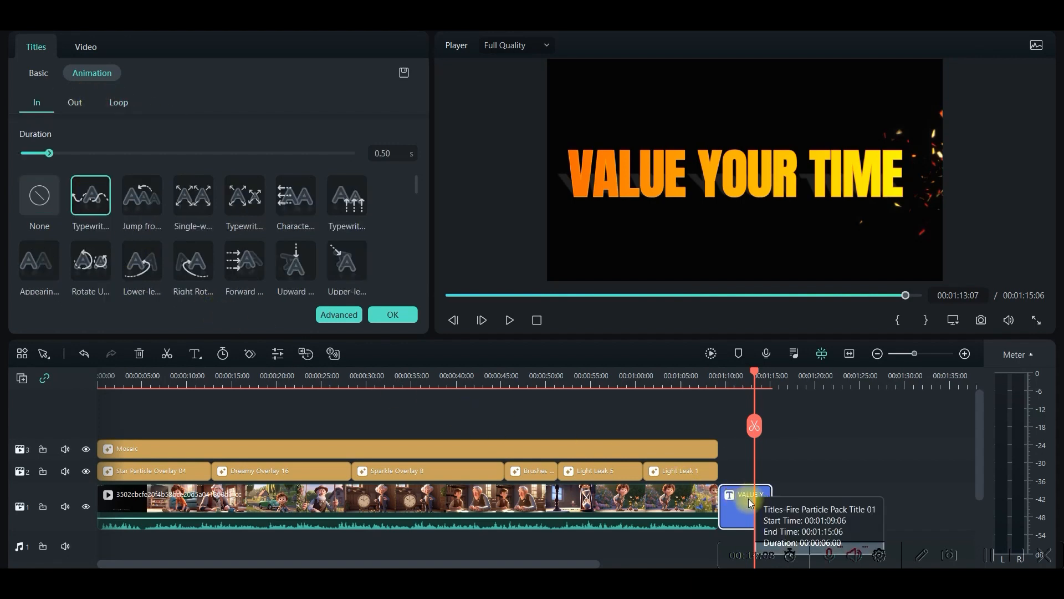
click(705, 377)
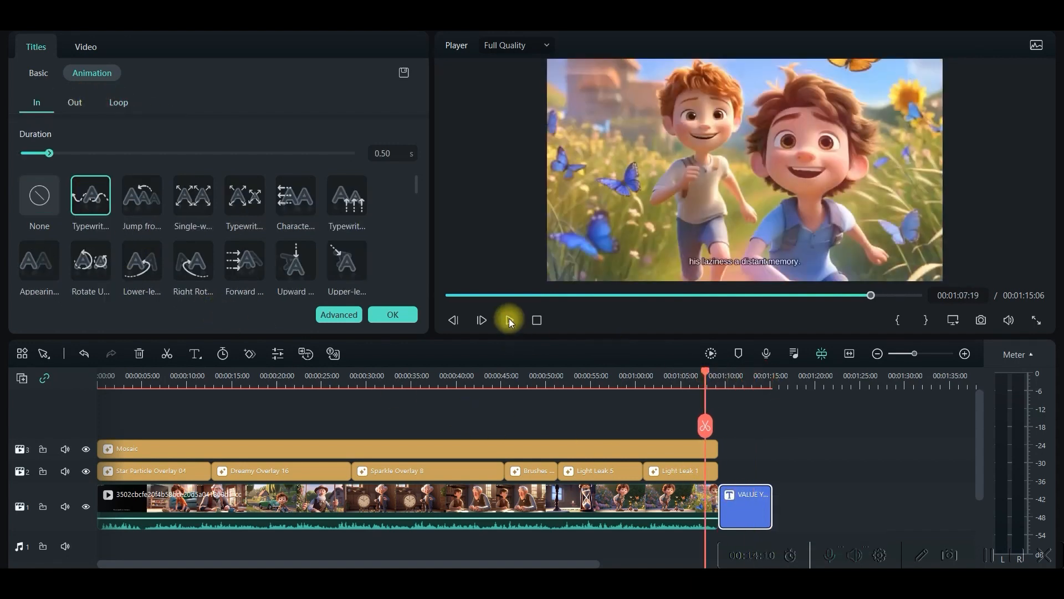
click(509, 319)
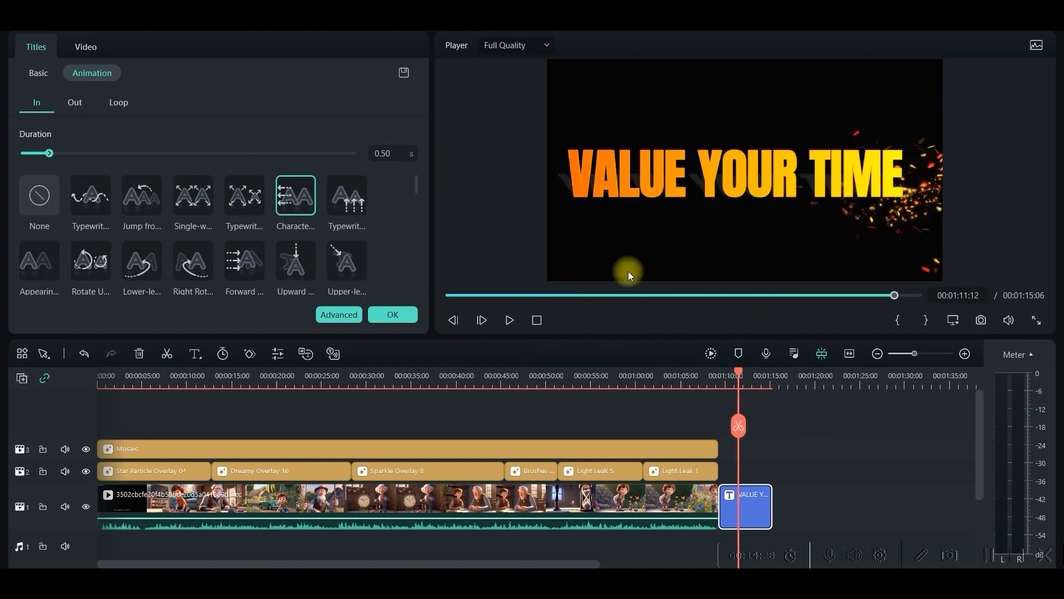
Place a Light Leaks Transition from the trending transitions between the video clip and the closing title.
click(827, 444)
click(249, 53)
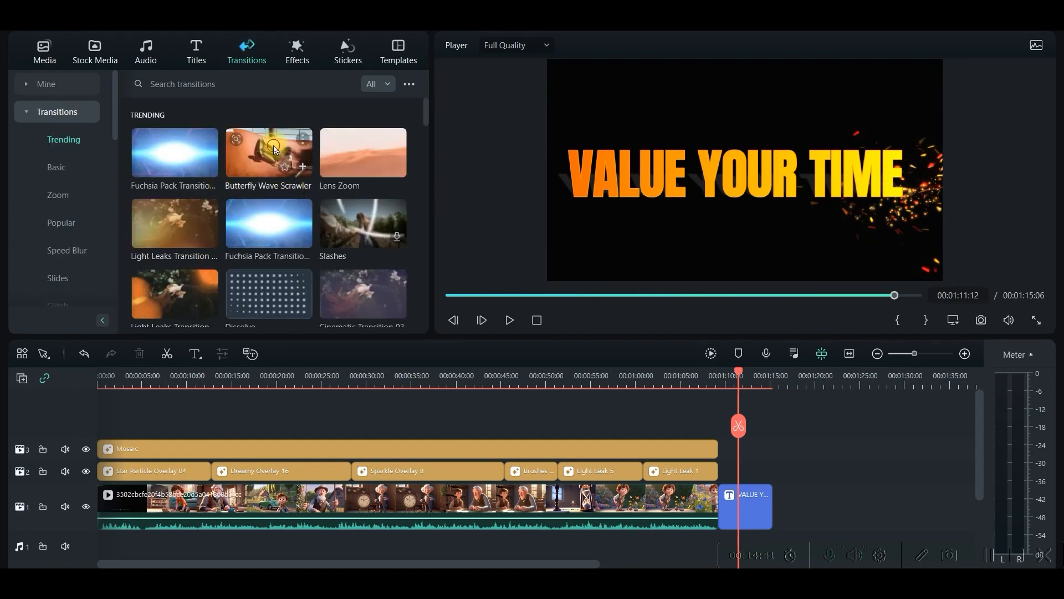
scroll(274, 145, down, 2)
mouse_move(174, 180)
mouse_down()
mouse_move(677, 442)
mouse_move(723, 523)
mouse_move(718, 505)
mouse_up()
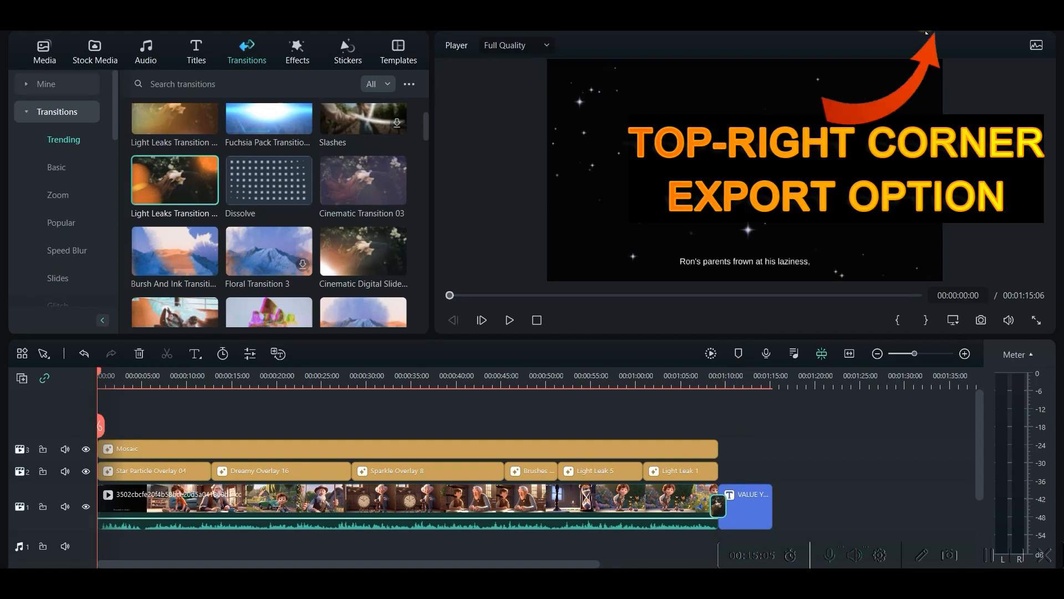
Open the local export settings, check the output name and save folder, and choose the Higher quality.
click(927, 32)
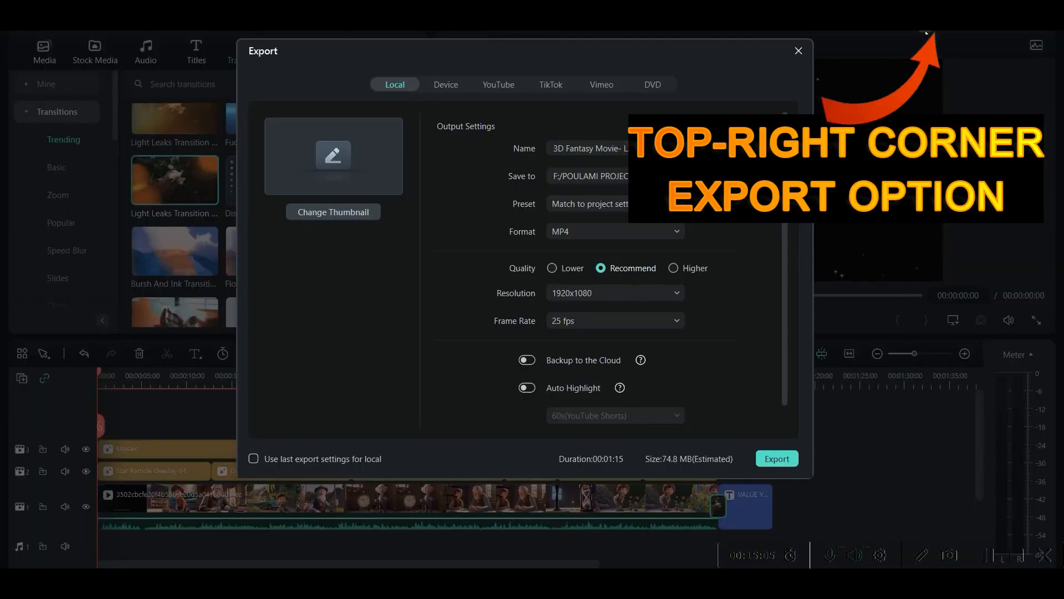
drag(660, 147, 502, 148)
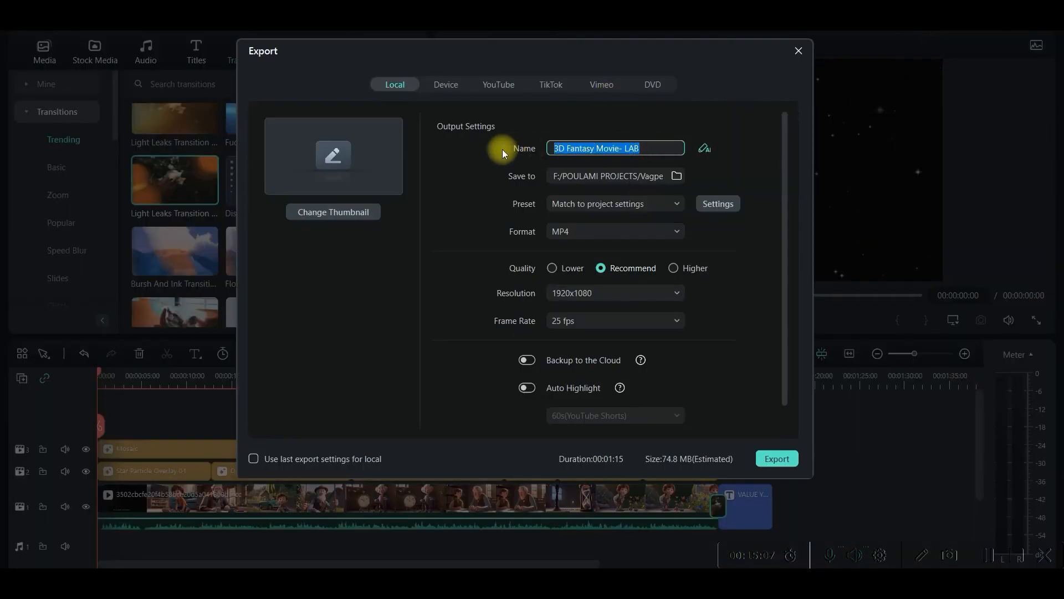
click(638, 176)
click(746, 42)
click(674, 268)
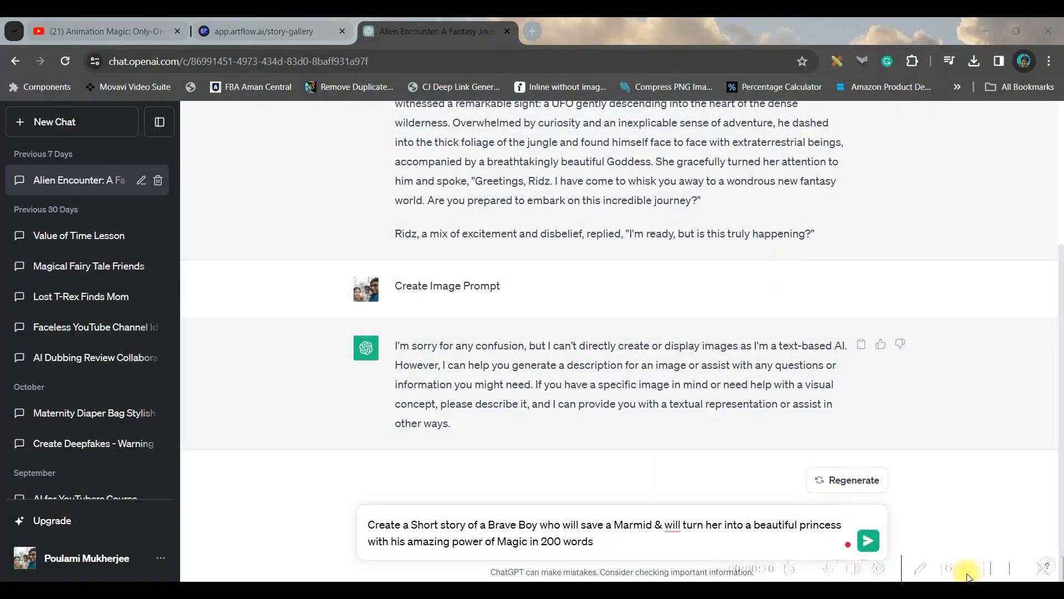
Submit the ChatGPT prompt for a 200-word short story of a brave boy who saves a Marmid and turns her into a princess.
click(244, 31)
click(452, 31)
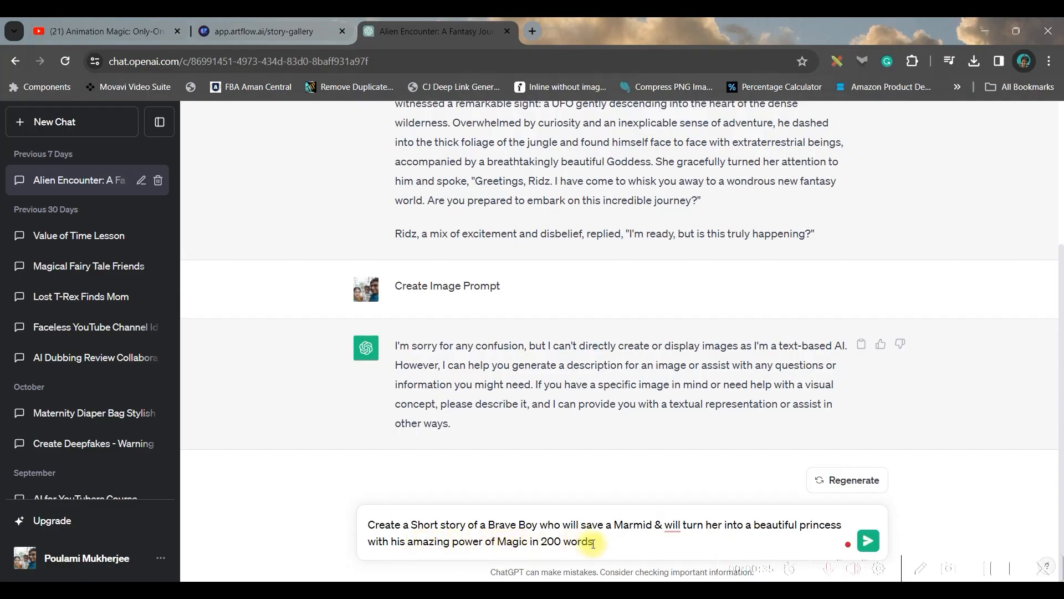
click(866, 546)
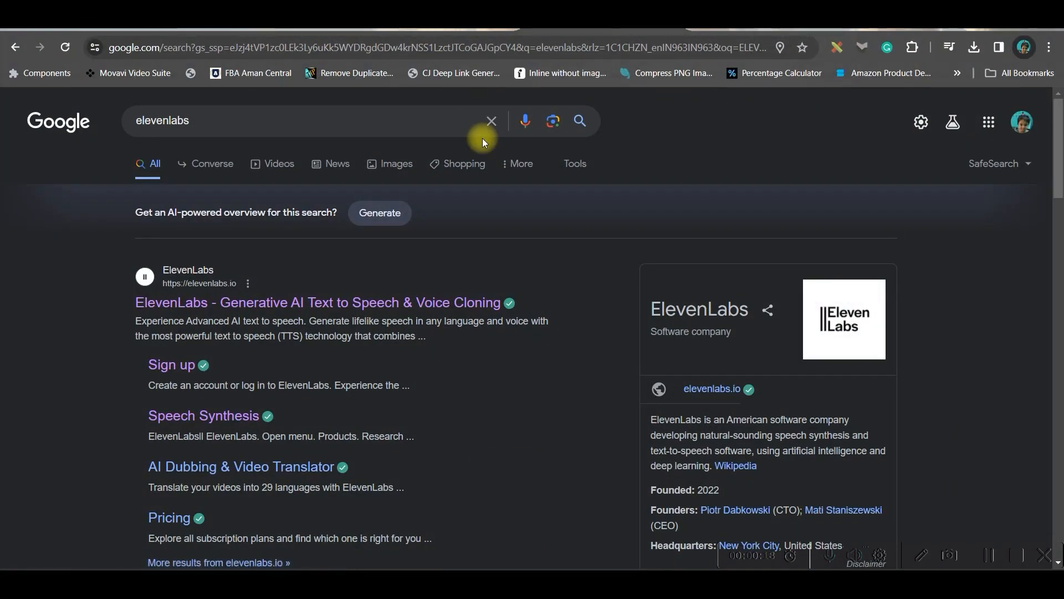
Open the ElevenLabs website from the search results and sign up with a Google account.
click(189, 308)
click(931, 126)
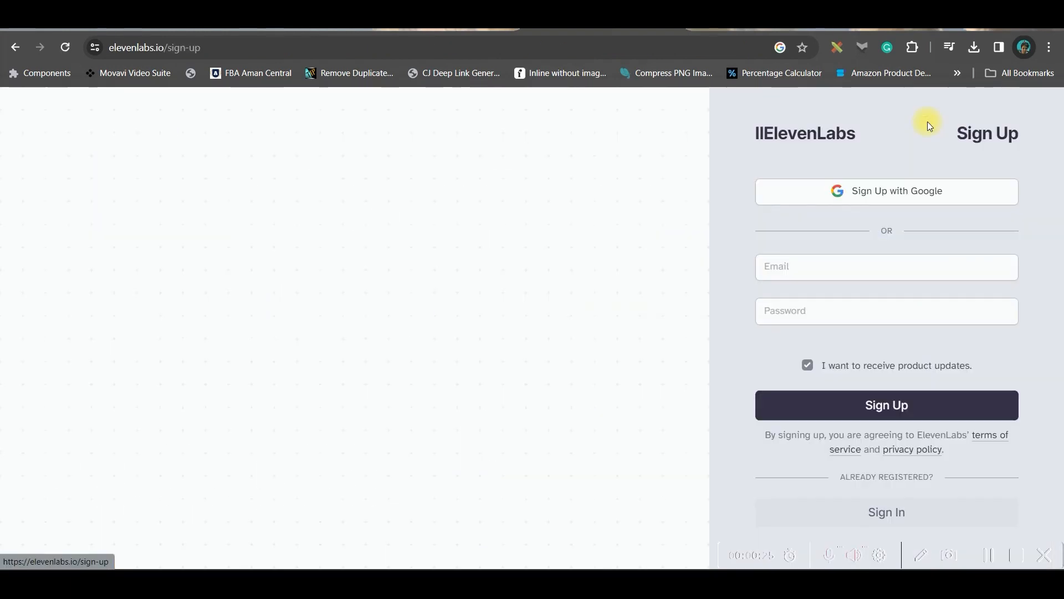
click(909, 191)
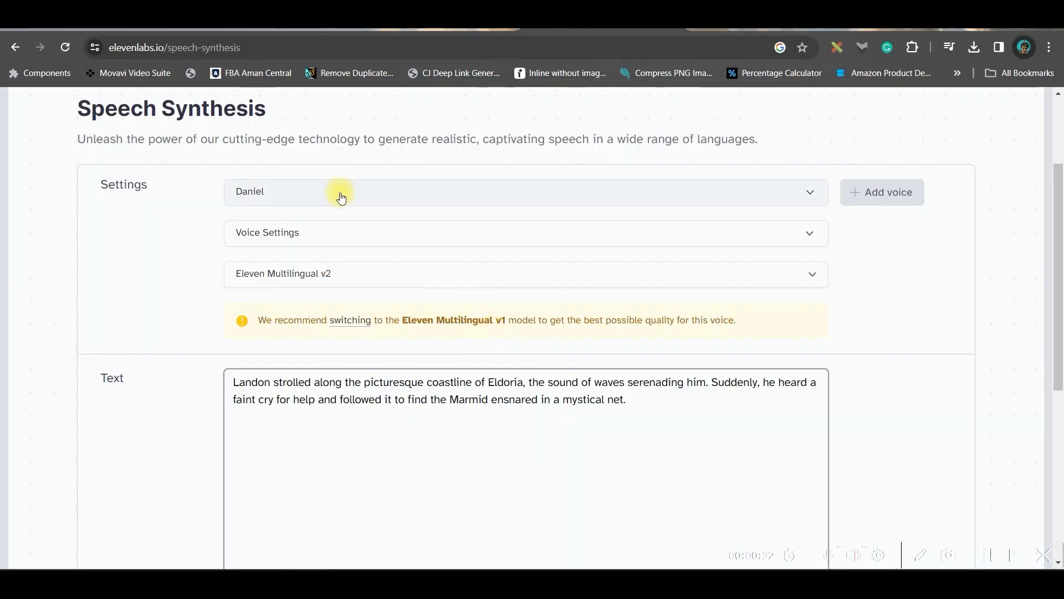
Choose the premade Adam voice in Speech Synthesis and generate the narration for the coastline scene text.
click(340, 198)
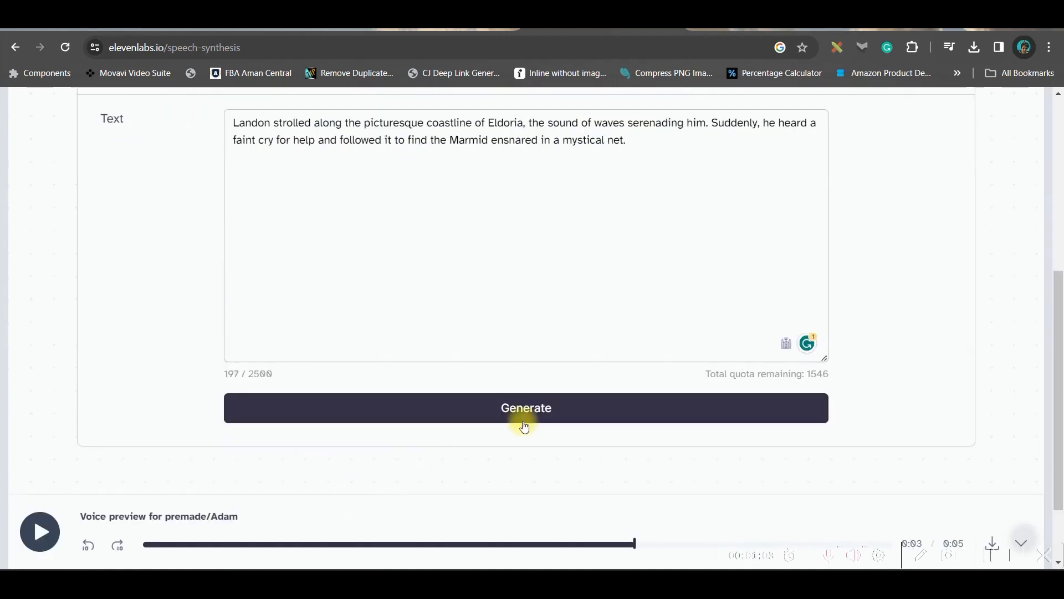
click(538, 410)
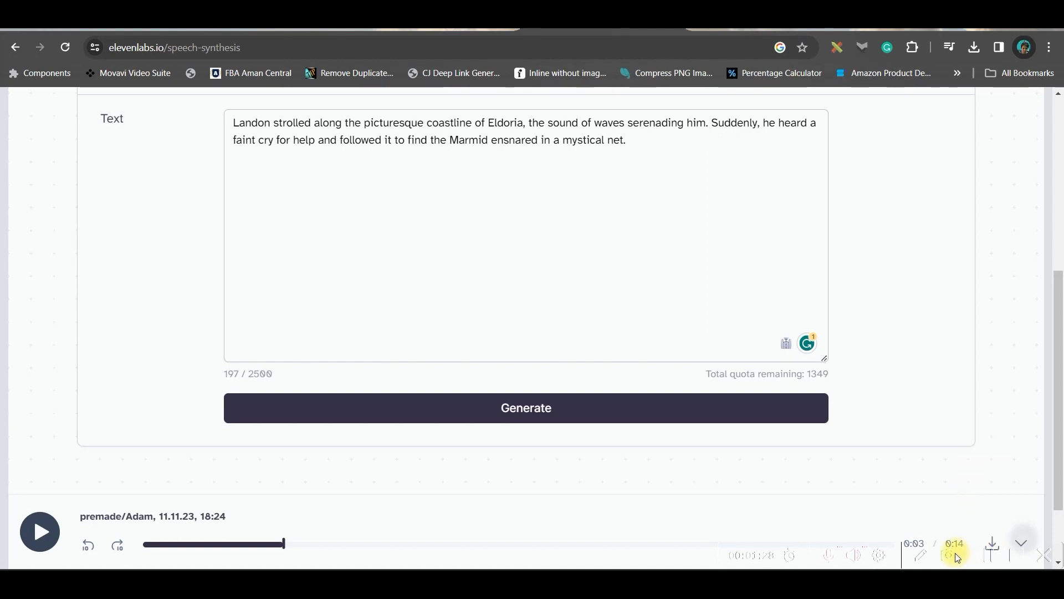
Switch to Artflow, open Image Studio, and set the image aspect ratio to 3:2.
click(448, 32)
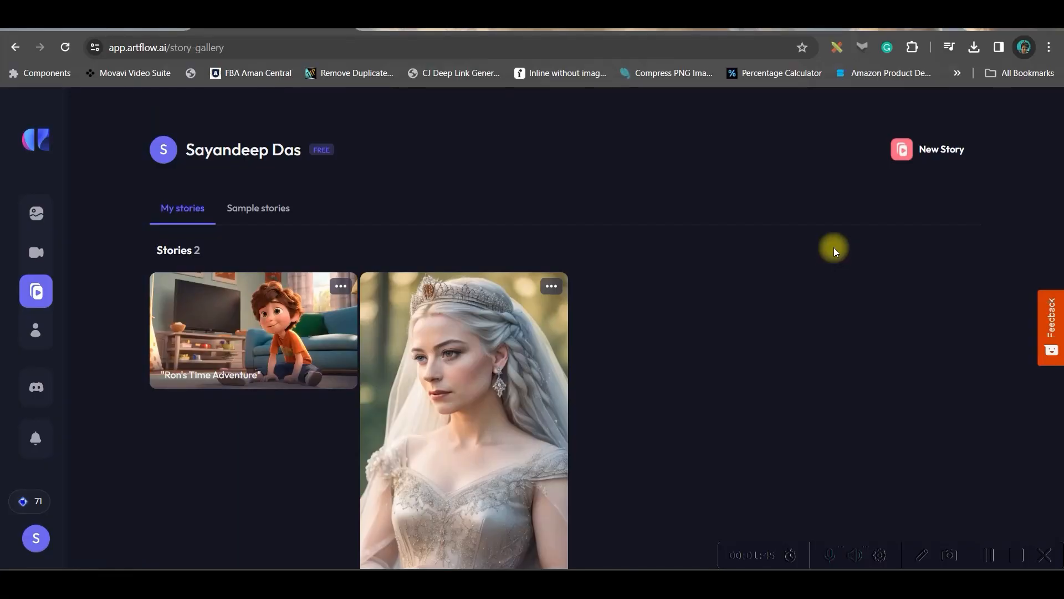
mouse_move(66, 214)
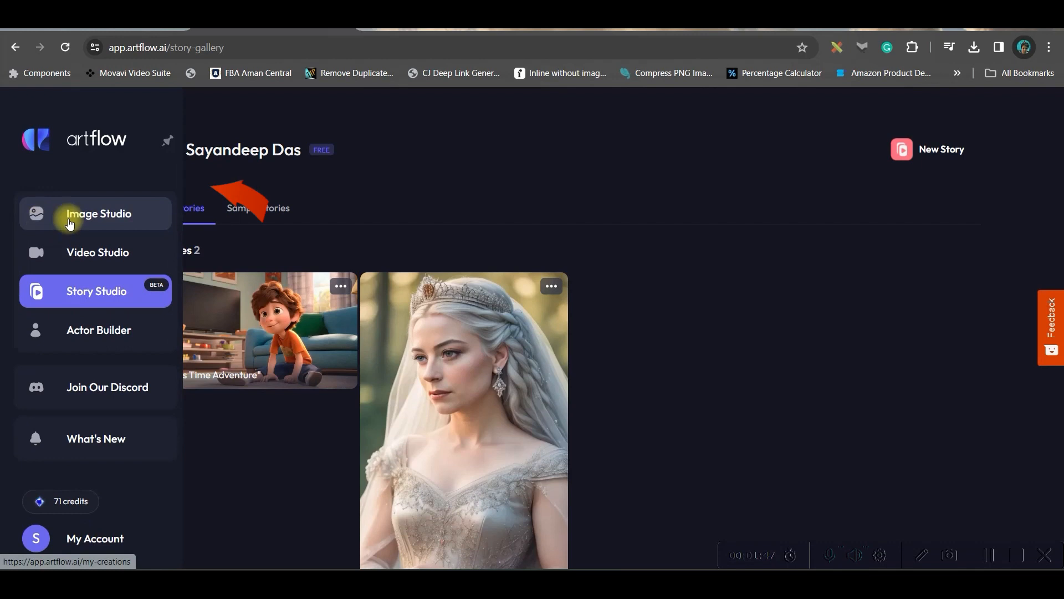
click(113, 212)
click(923, 148)
click(244, 242)
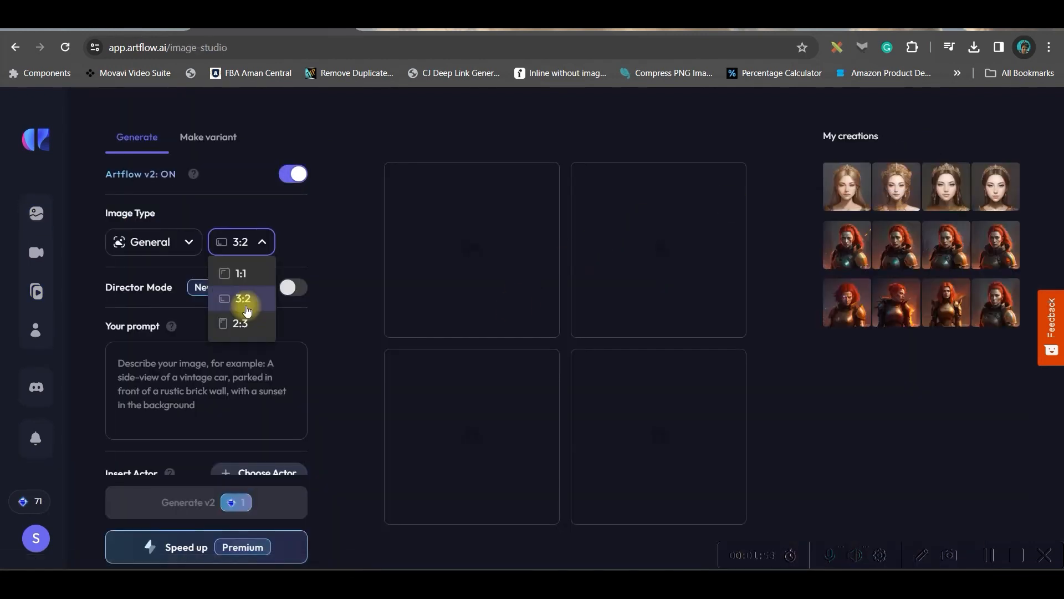
click(246, 302)
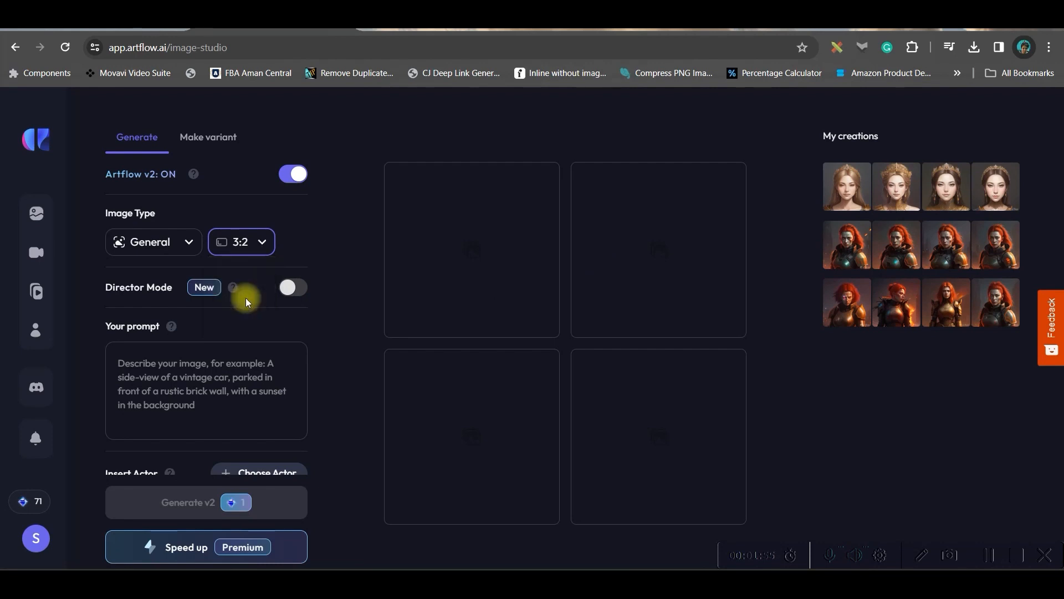
Compare the Portrait and General image types, choose General, and check the Director Mode option.
click(118, 364)
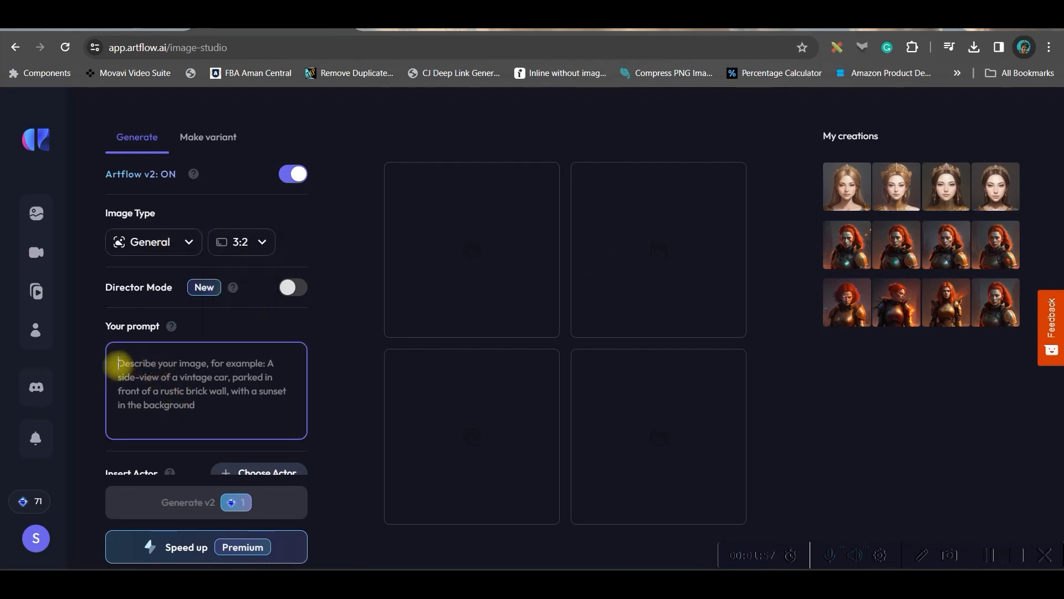
click(172, 240)
mouse_move(174, 281)
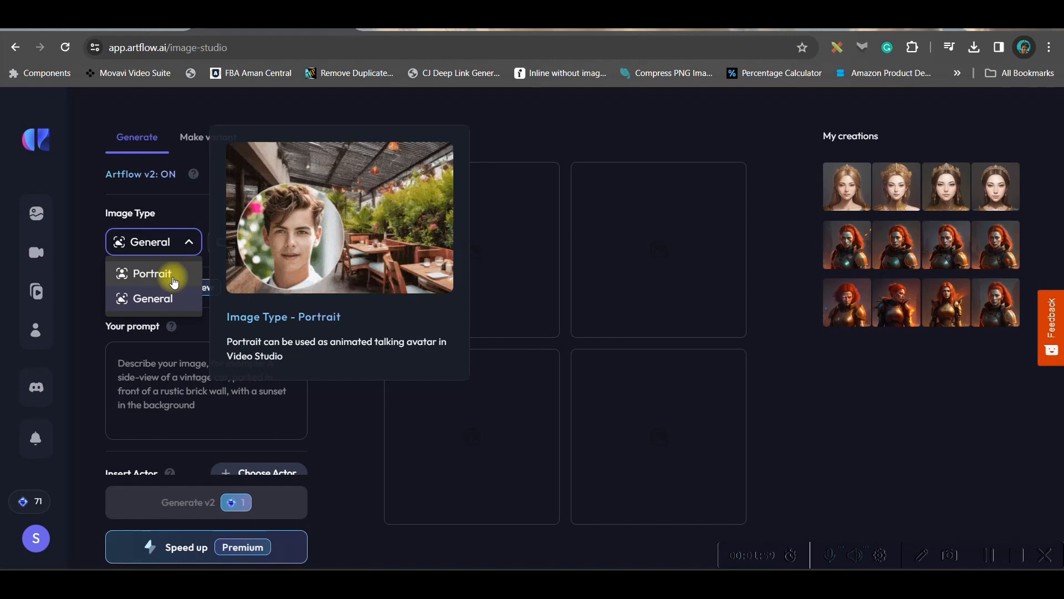
mouse_move(164, 301)
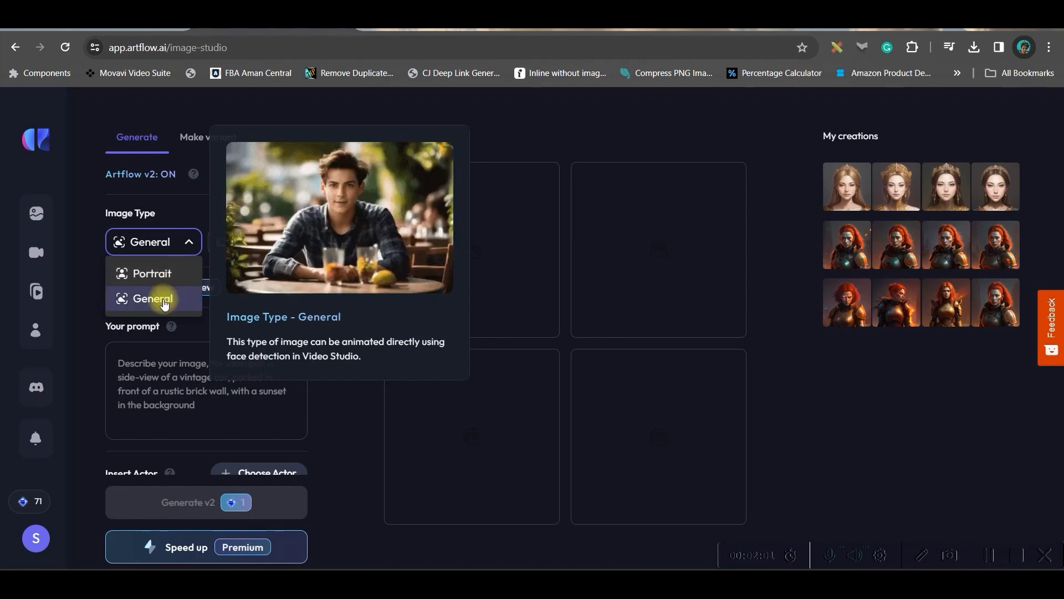
click(163, 301)
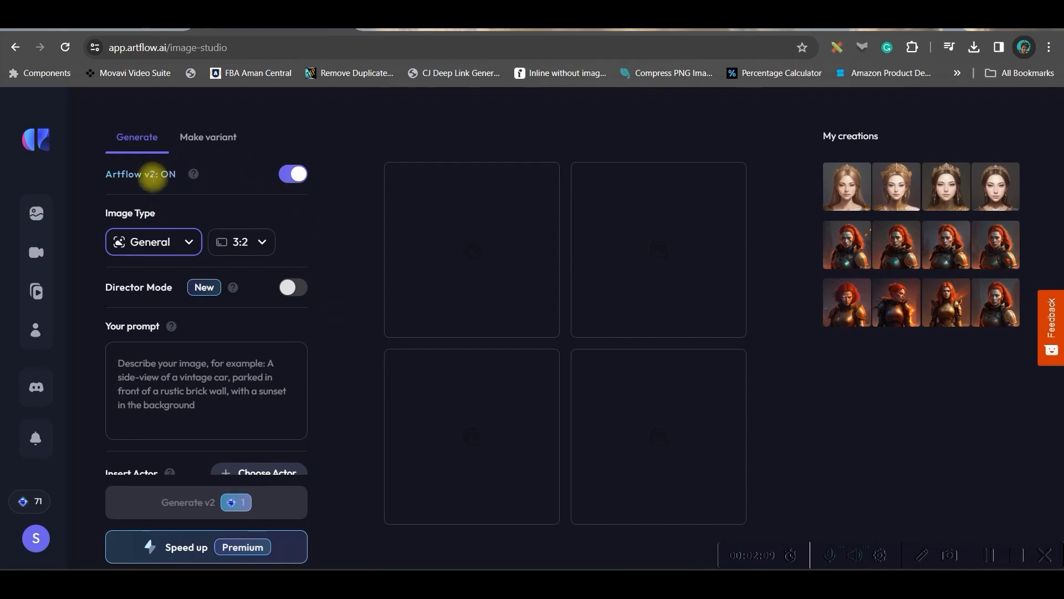
click(292, 287)
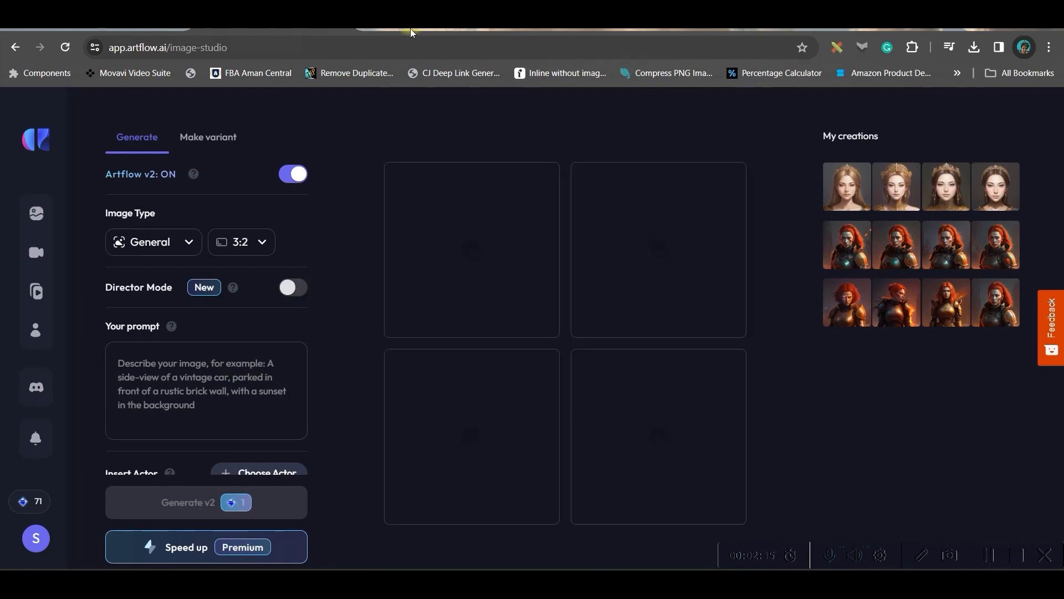
Copy the Scene 1 "Discovery by the Sea" image prompt from ChatGPT into Artflow's image prompt.
click(411, 28)
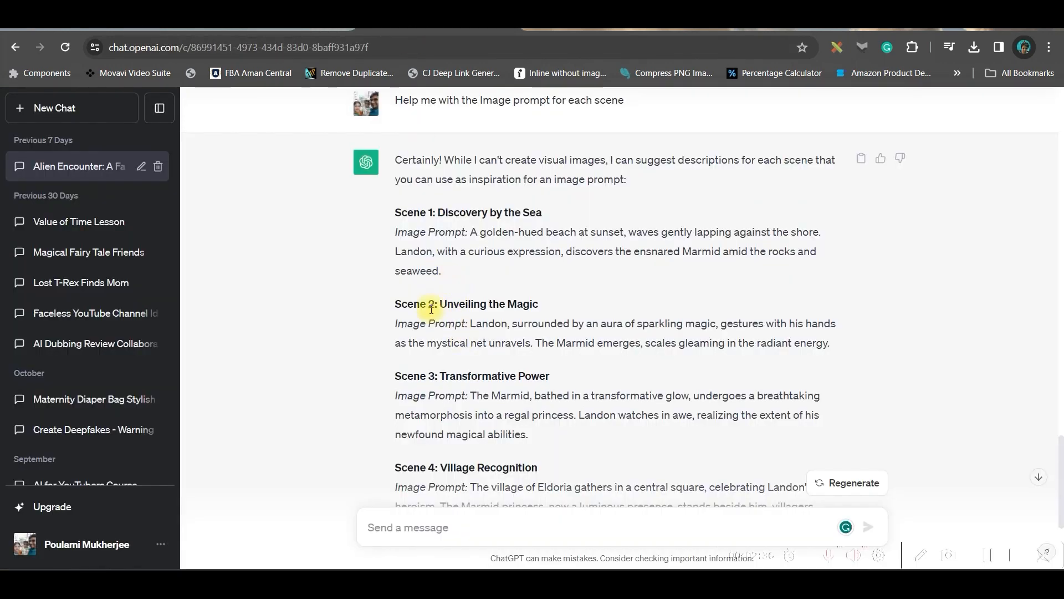
drag(474, 232, 473, 272)
key(ctrl+c)
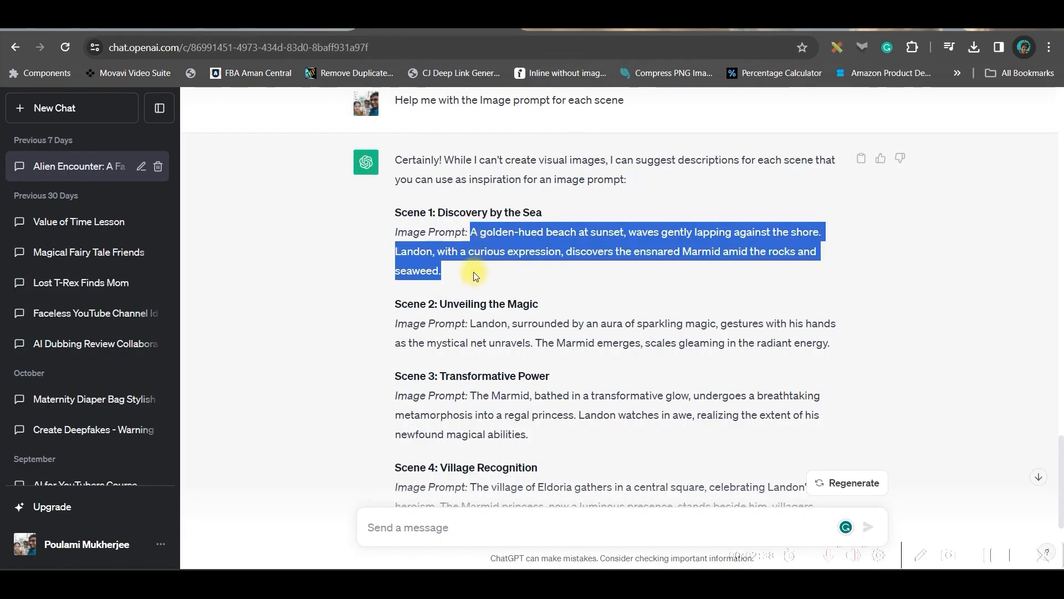
click(309, 30)
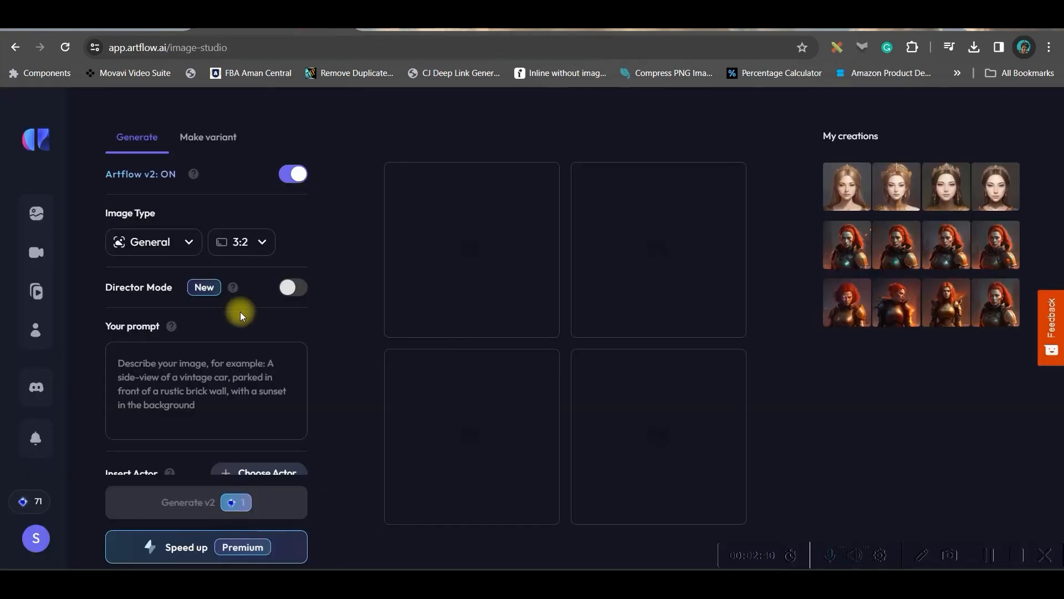
click(193, 372)
key(ctrl+v)
Add the 3D Anime style to the image and remove the Digital Art style.
scroll(217, 394, down, 3)
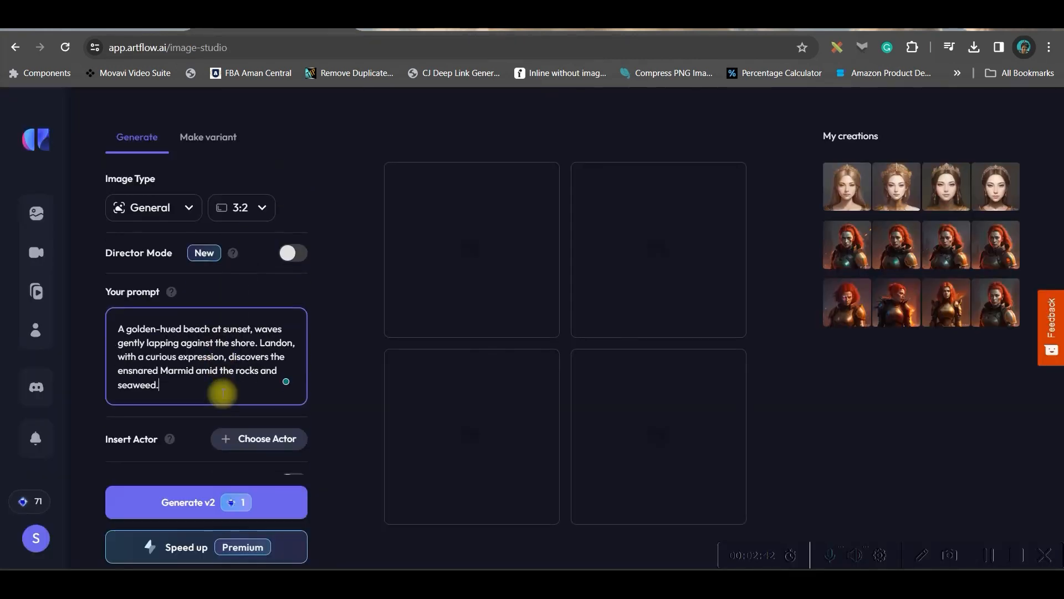
click(233, 423)
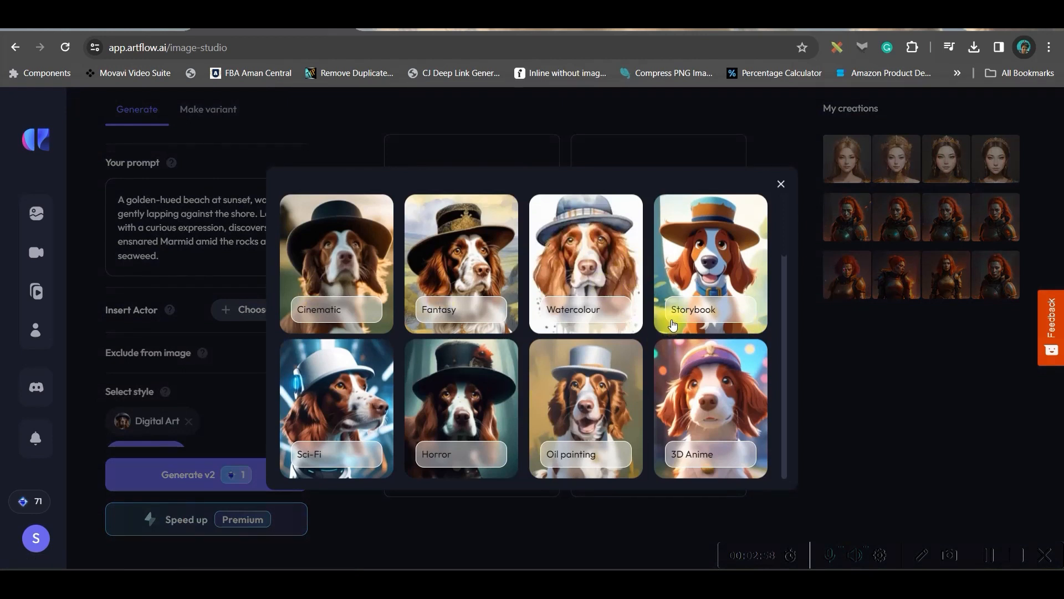
scroll(673, 325, down, 3)
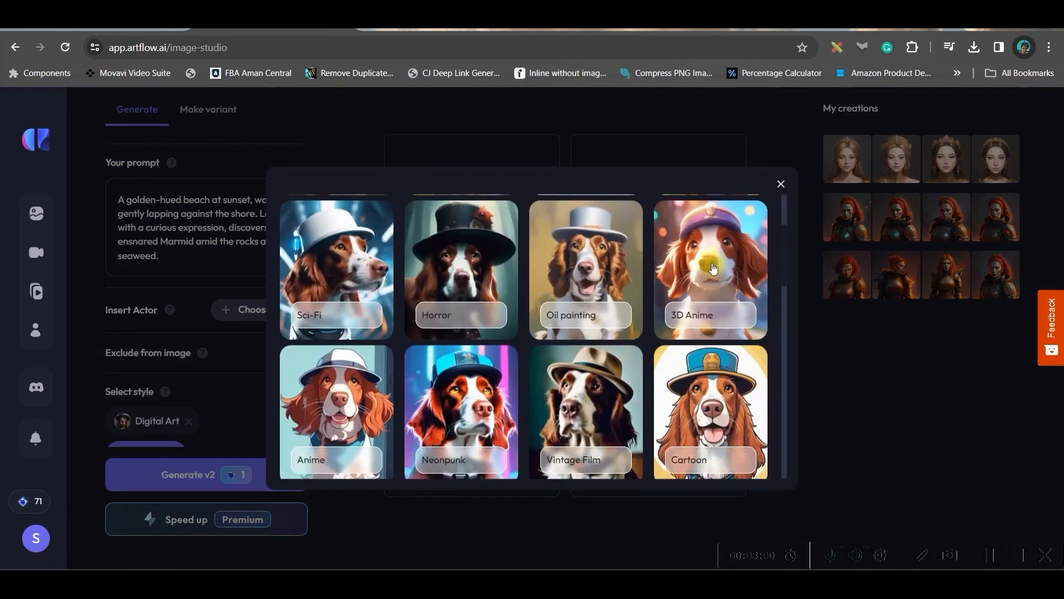
click(714, 266)
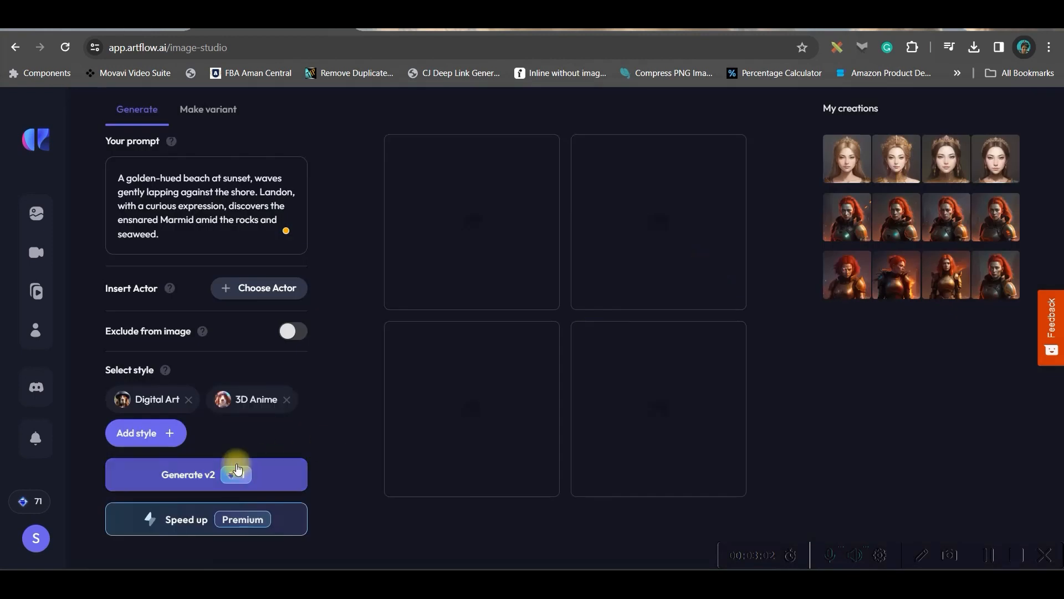
click(187, 400)
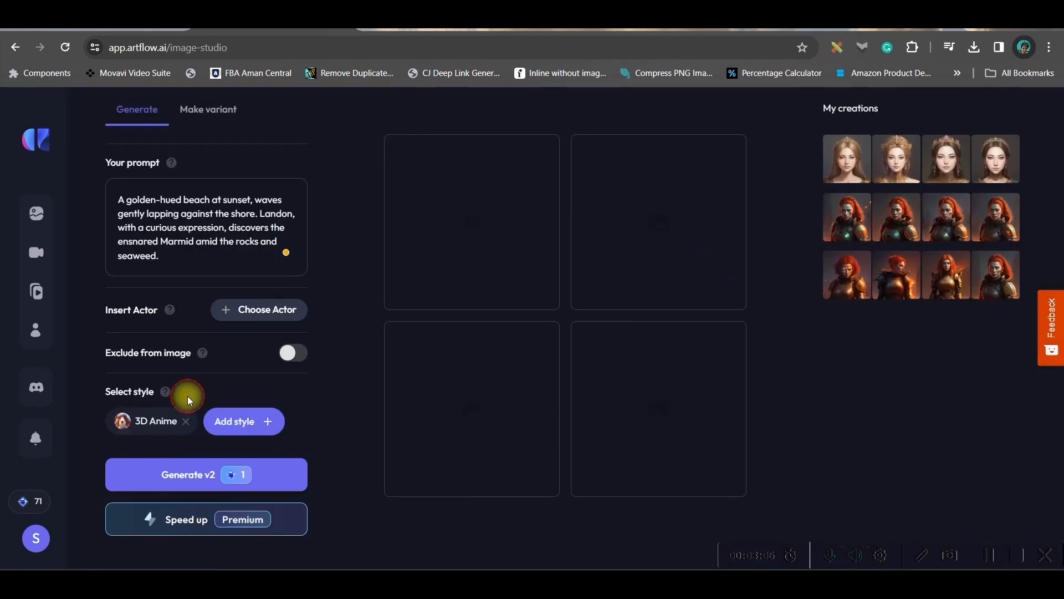
Generate the Scene 1 beach images, open the first sunset result, and set it as the source for a variant.
click(184, 476)
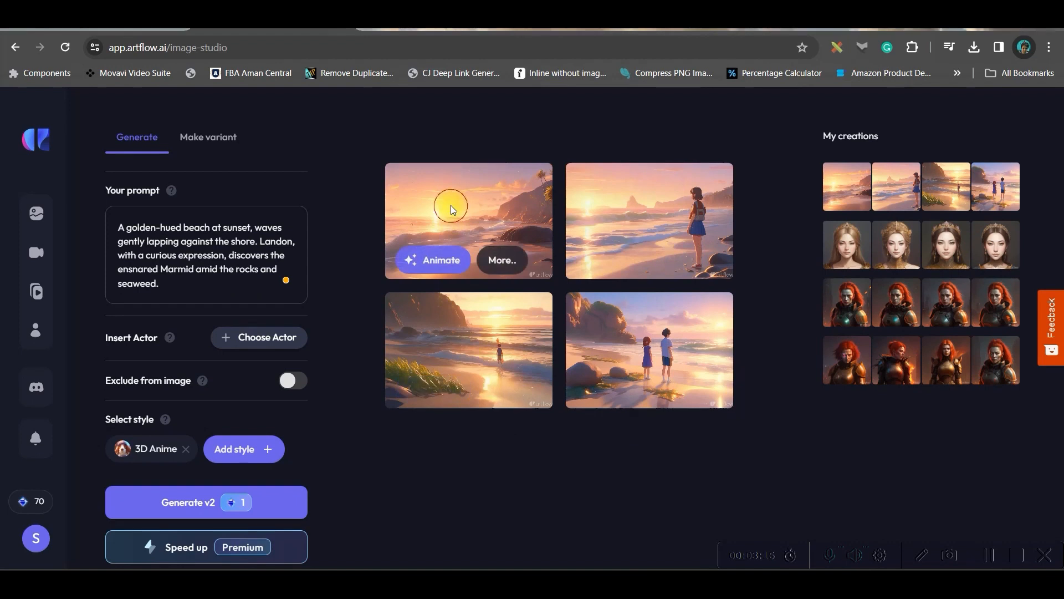
click(452, 212)
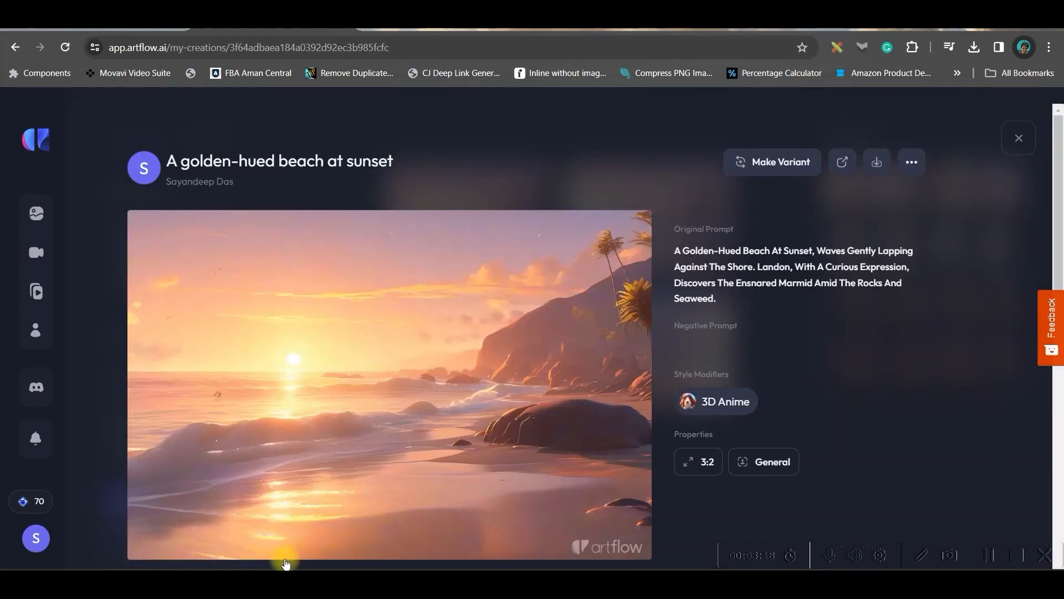
click(795, 168)
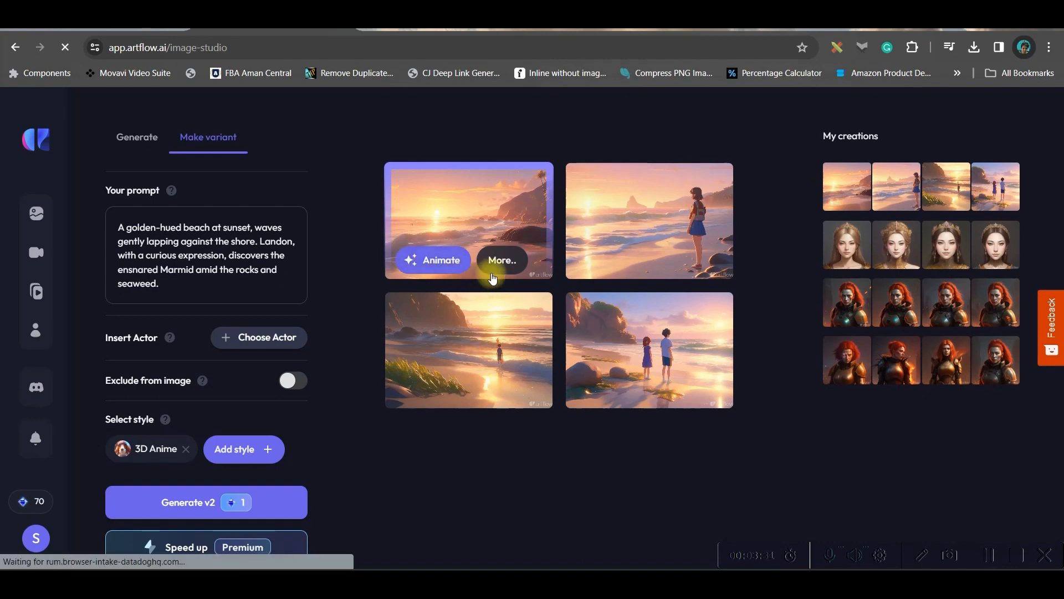
Animate the first beach sunset image and apply the Zoom in camera effect to the shot.
click(493, 277)
click(693, 127)
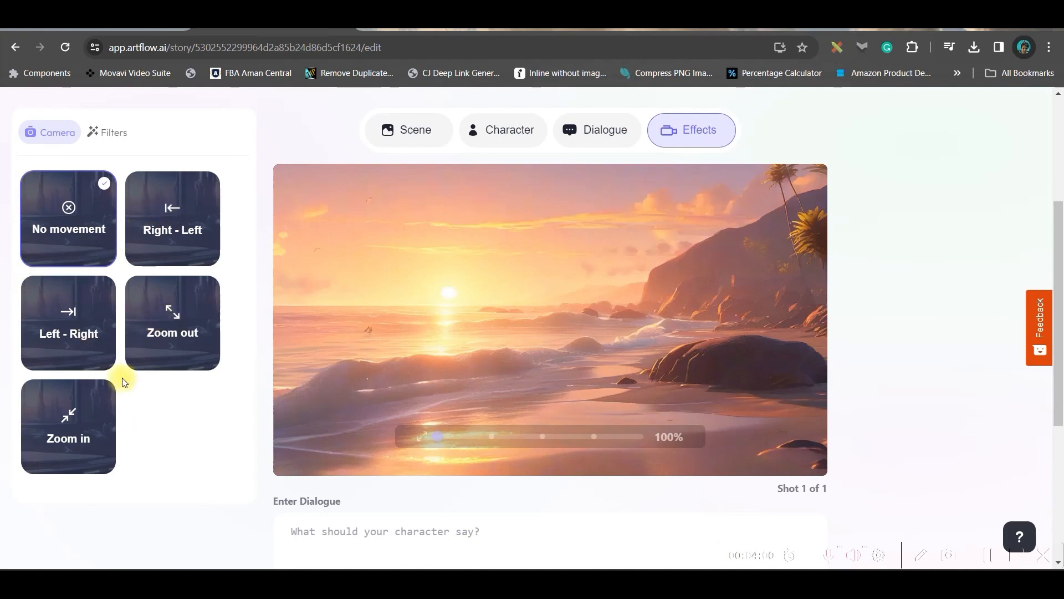
click(63, 427)
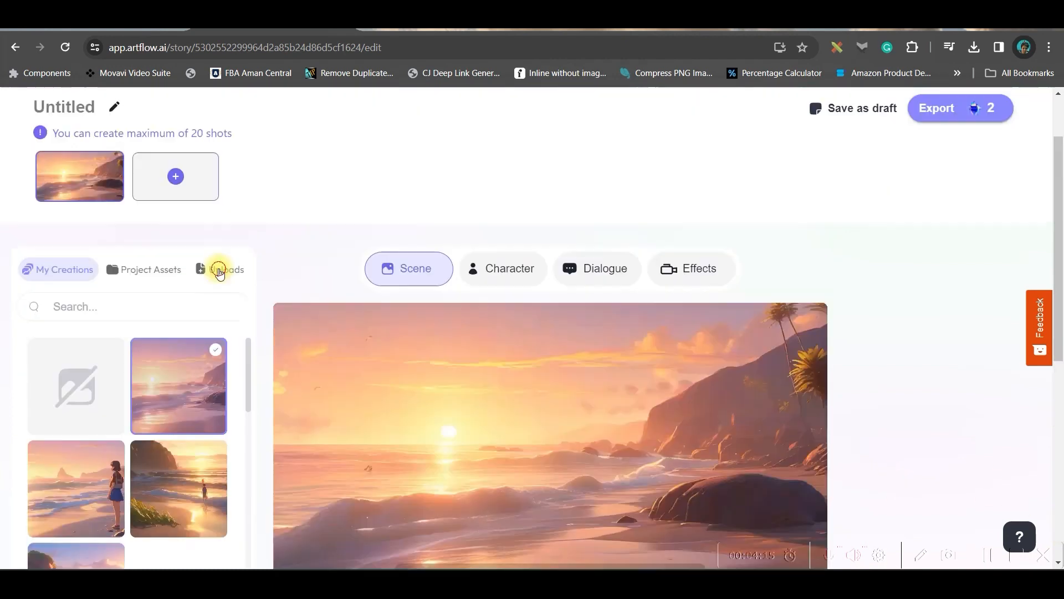
Check the scene's image upload option and upload SCENE 1.mp3 from the VIDEO & AUDIO folder as the shot's dialogue audio.
click(220, 271)
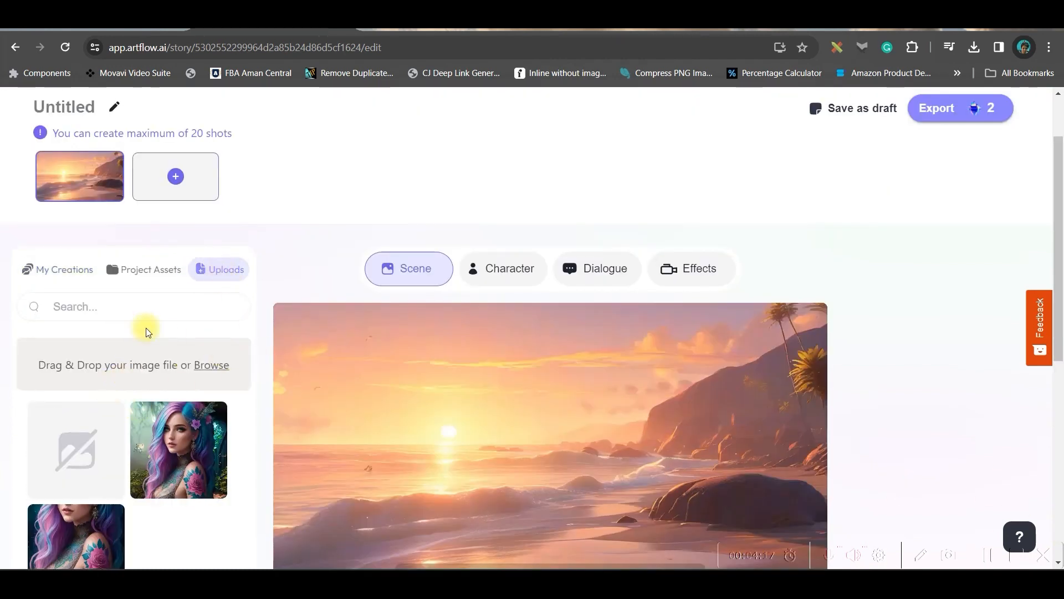
click(211, 365)
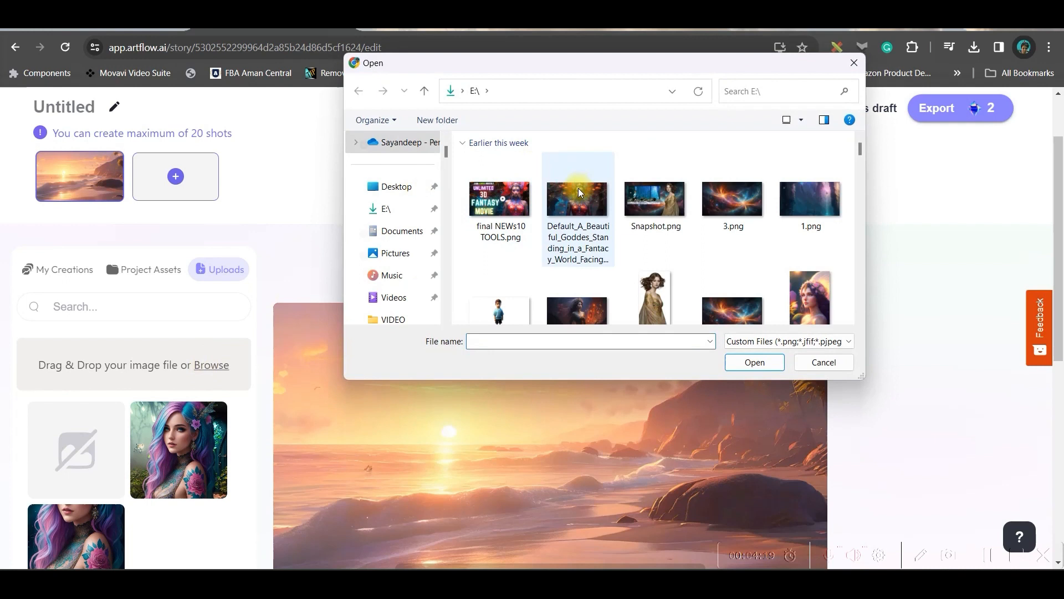
scroll(404, 297, down, 5)
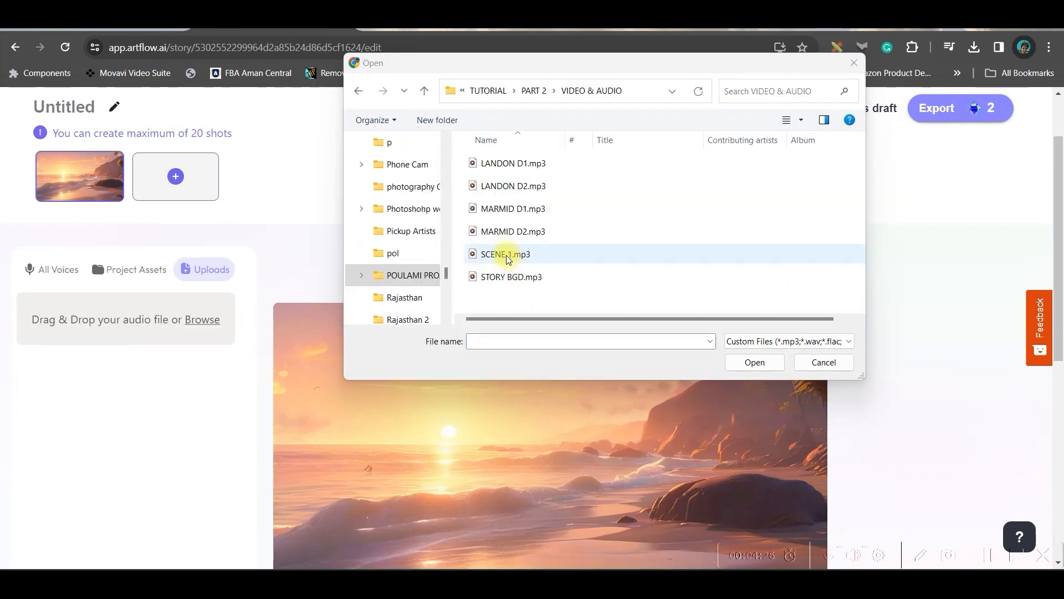
drag(508, 259, 155, 374)
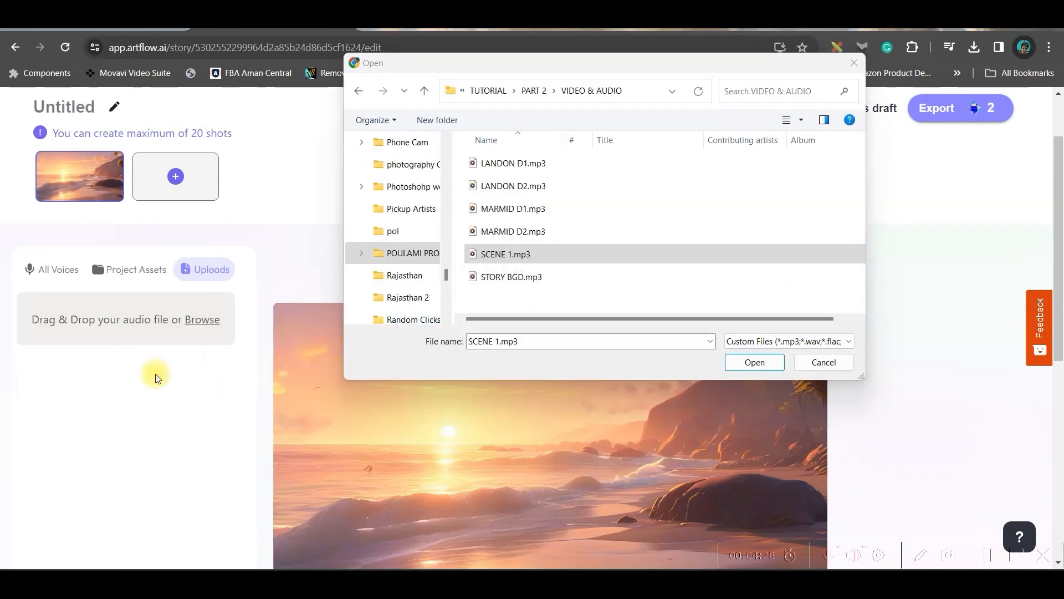
click(755, 363)
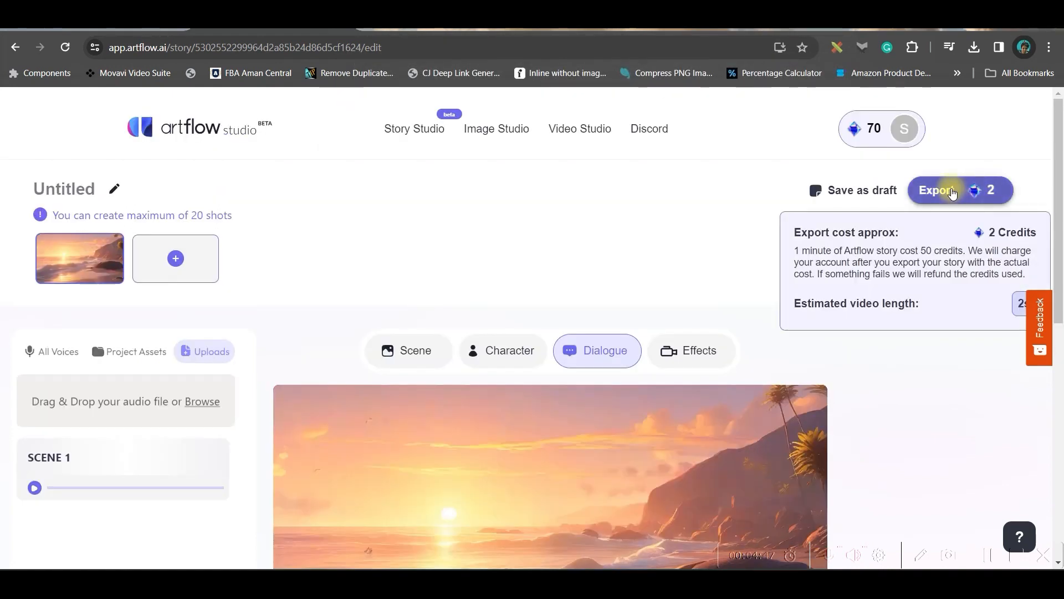
Export the beach story video with the title "SCENE 1".
click(953, 193)
click(449, 290)
text(SCE)
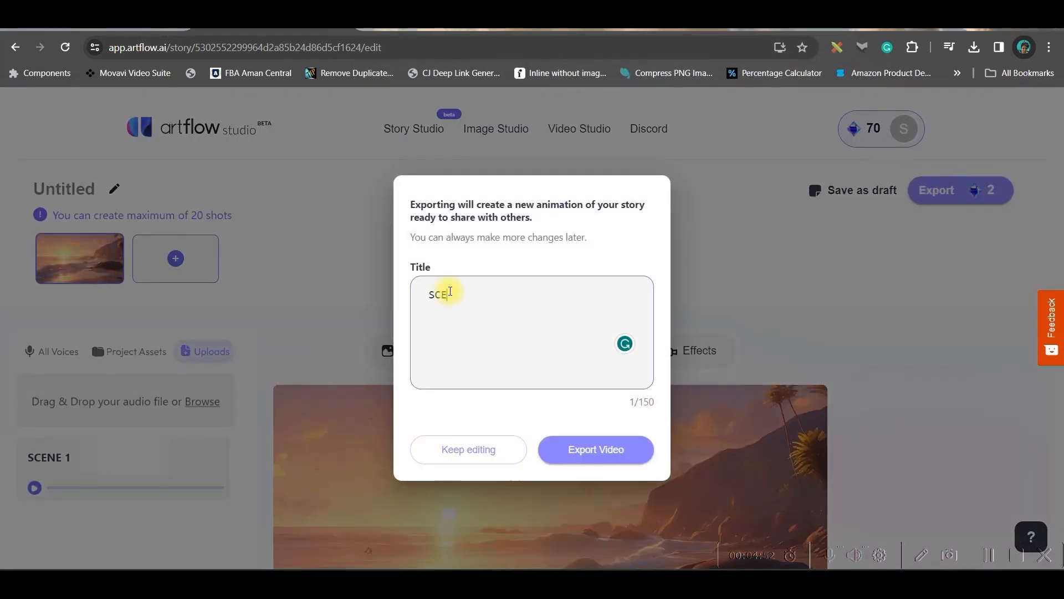
text(NE 1)
click(587, 450)
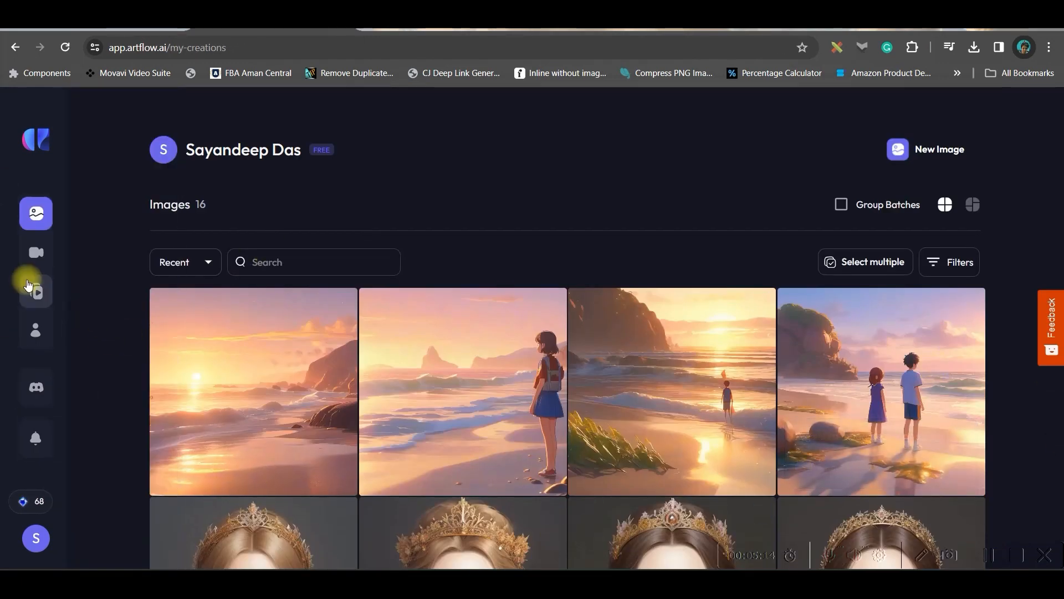
Start a new image and copy the prompt about Landon unravelling the mystical net from ChatGPT into its prompt.
click(953, 151)
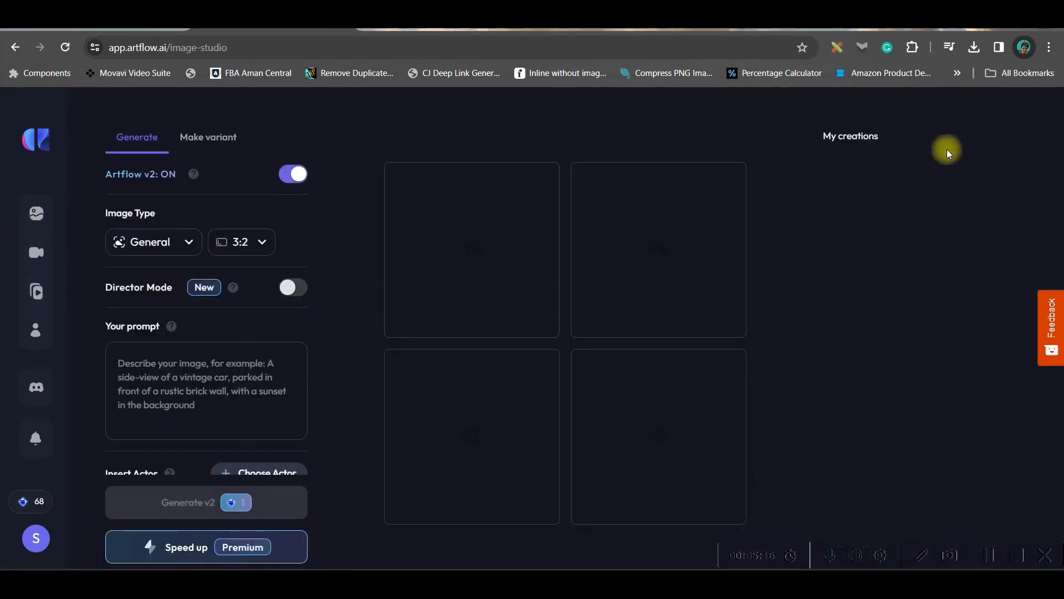
click(429, 29)
drag(471, 324, 831, 340)
click(211, 393)
text(Landon, surrounded by an aura of sparkling magic, gestures with his hands as the mystical net unravels. The Marmid emerges, scales gleaming in the radiant energy.)
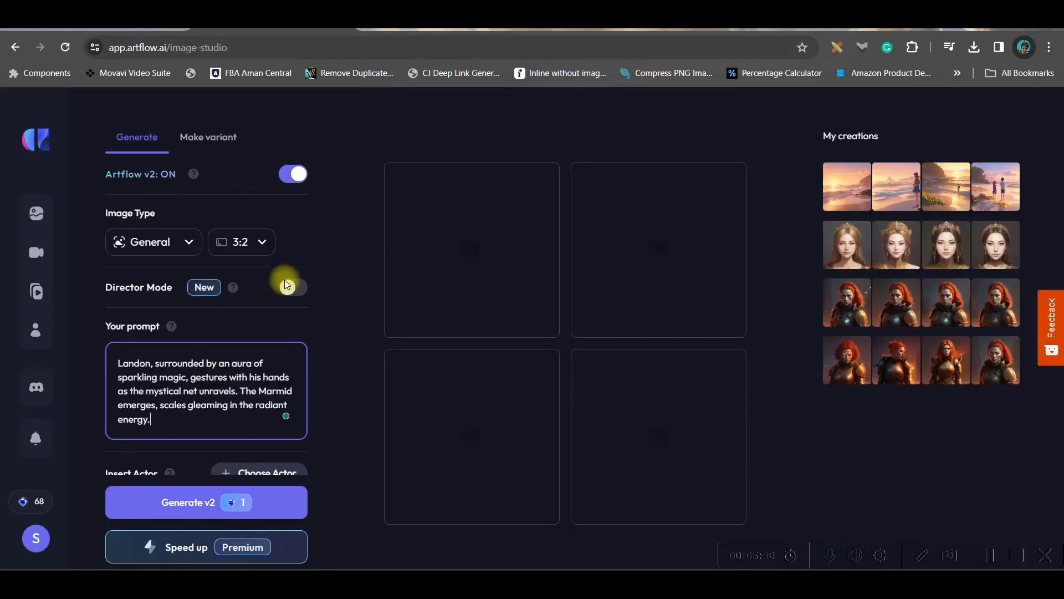
Turn on Director Mode and check which actors can be inserted into the image.
click(285, 284)
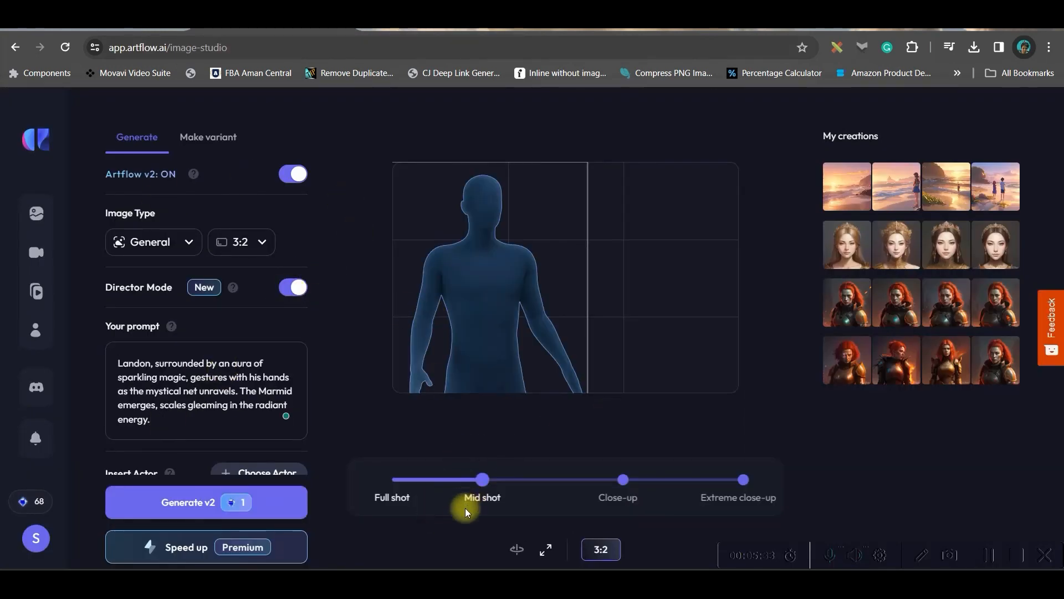
scroll(261, 408, down, 3)
click(255, 301)
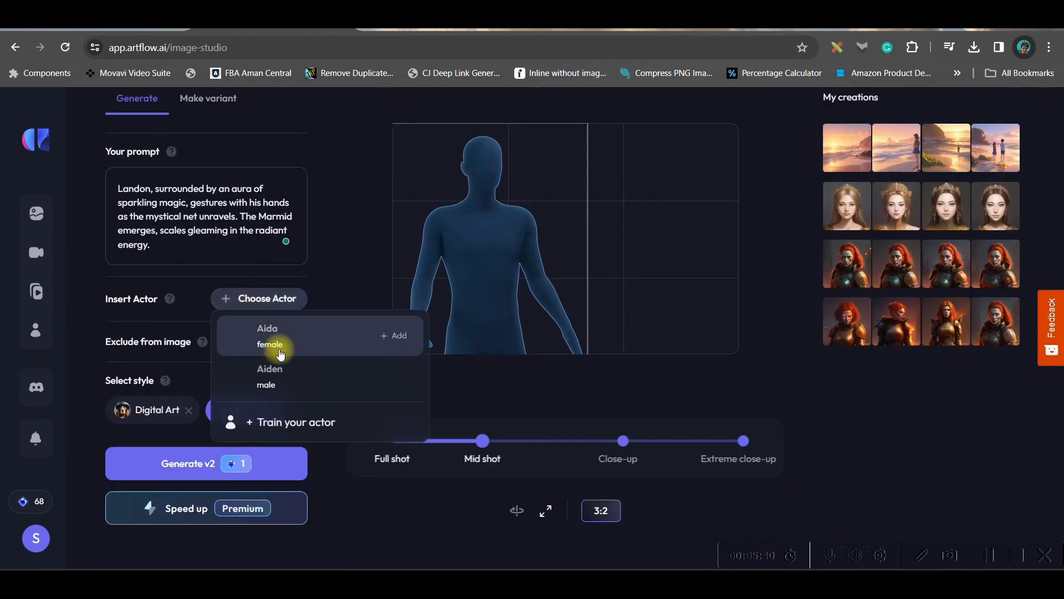
Replace the Digital Art style with 3D Cartoon and generate the Landon images.
click(257, 404)
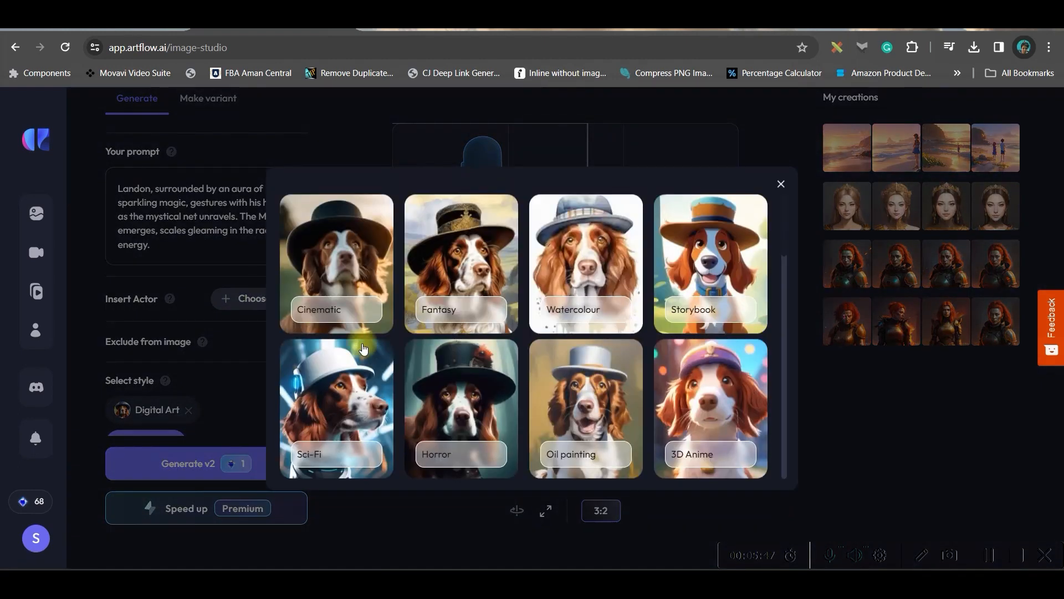
scroll(735, 289, down, 3)
scroll(735, 290, up, 1)
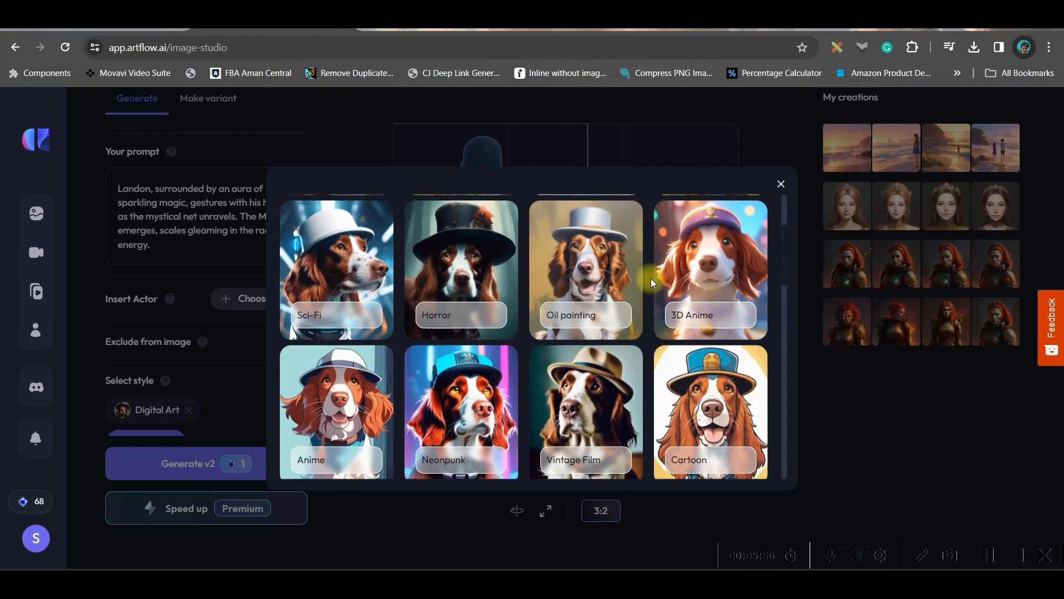
click(720, 282)
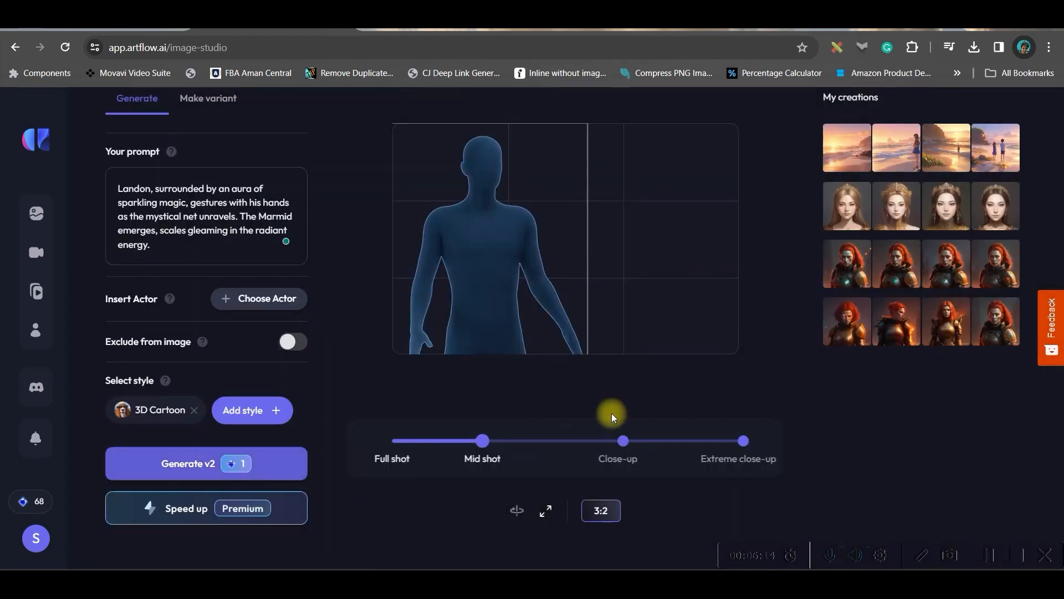
click(211, 463)
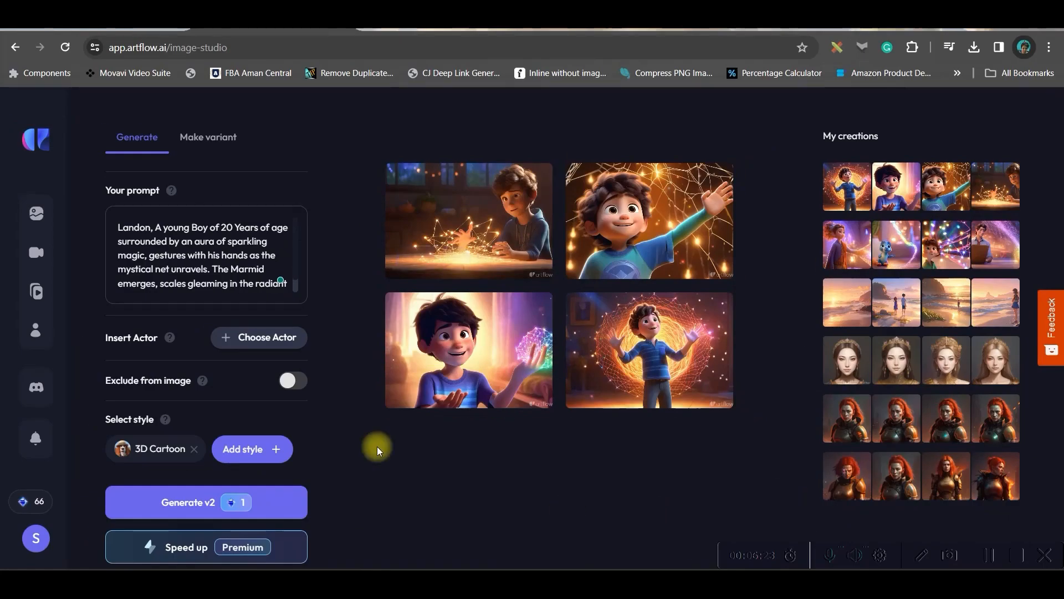
Preview the generated Landon images and animate the one where he holds the glowing net above his hand.
click(480, 233)
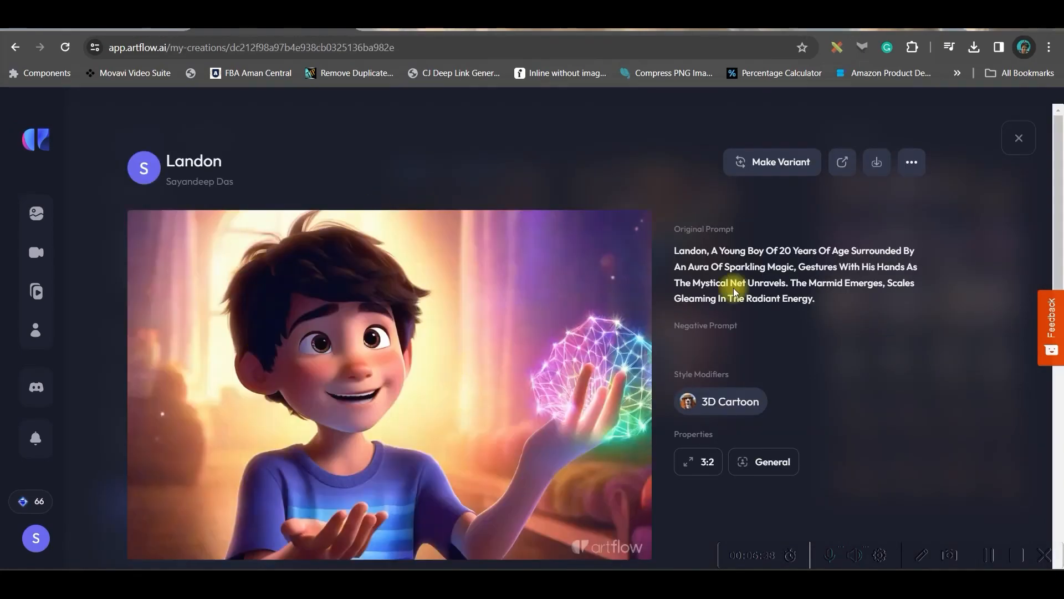
click(557, 453)
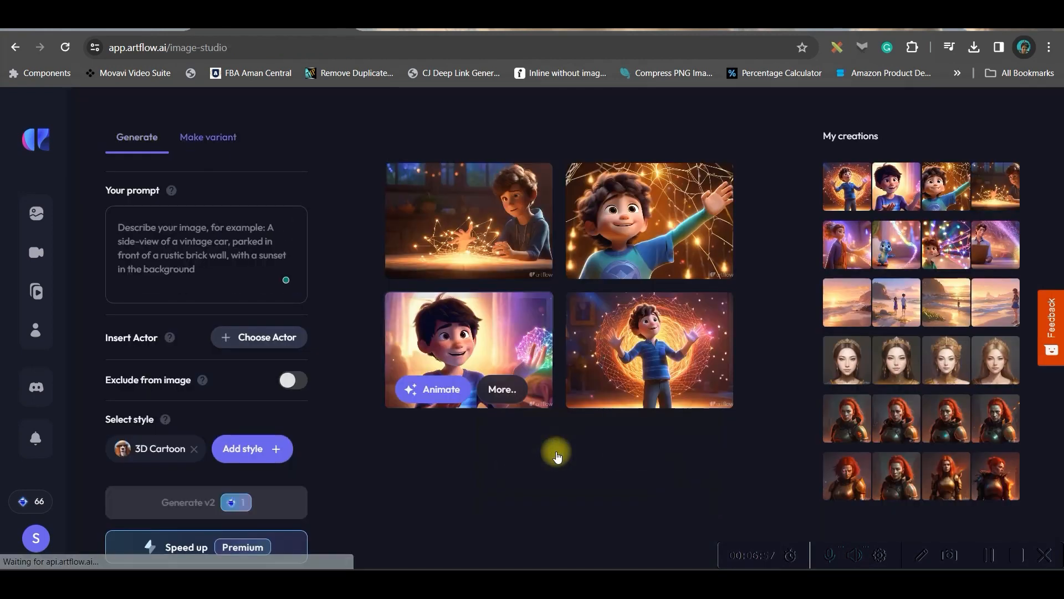
click(448, 393)
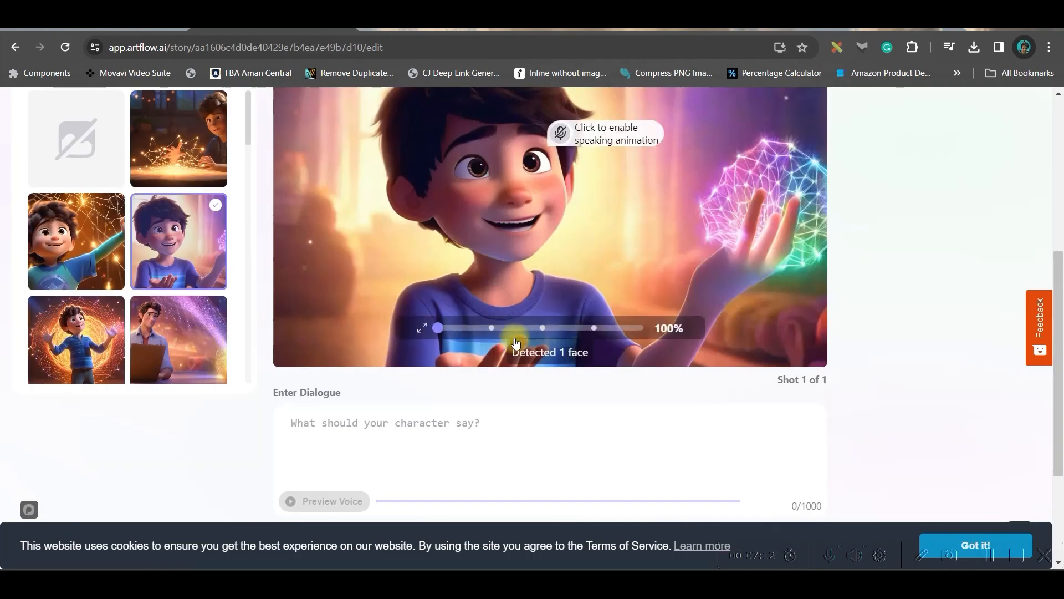
Upload LANDON D1.mp3 as the shot's dialogue audio and enable the speaking animation on Landon's face.
scroll(516, 342, up, 3)
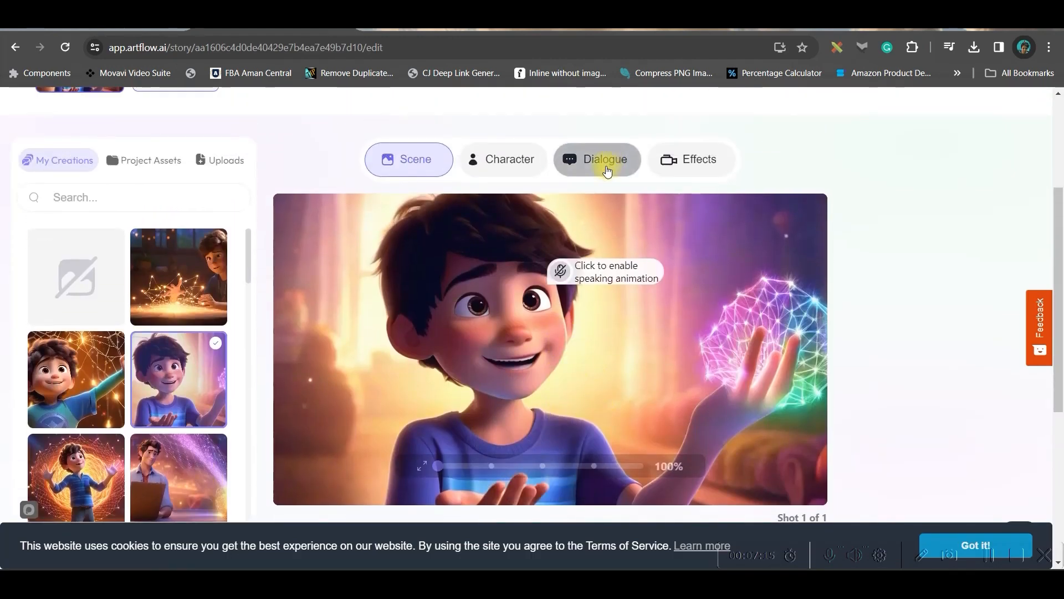
click(207, 164)
mouse_move(171, 280)
click(200, 214)
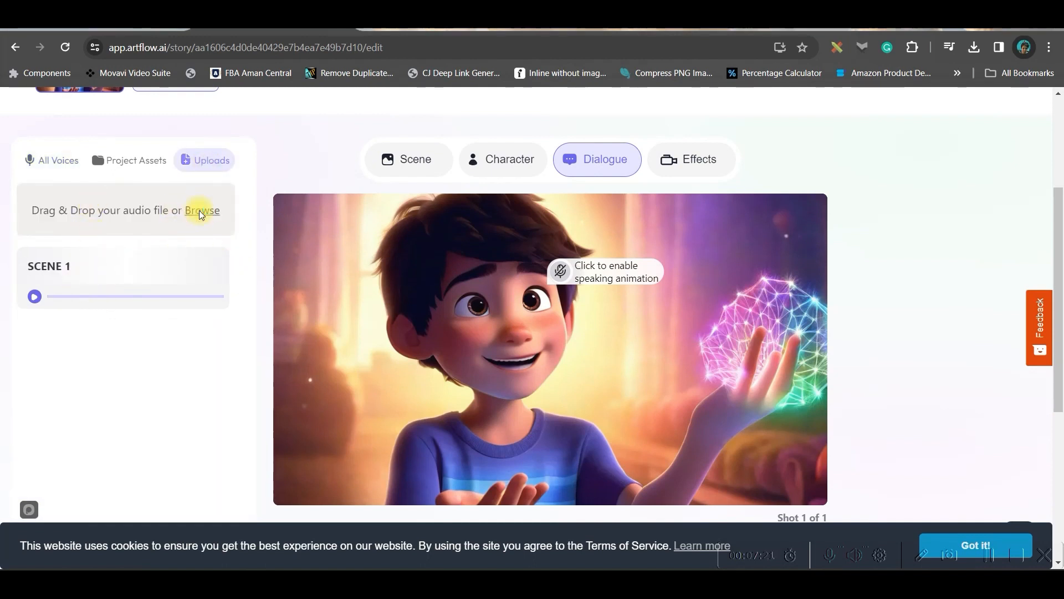
click(527, 163)
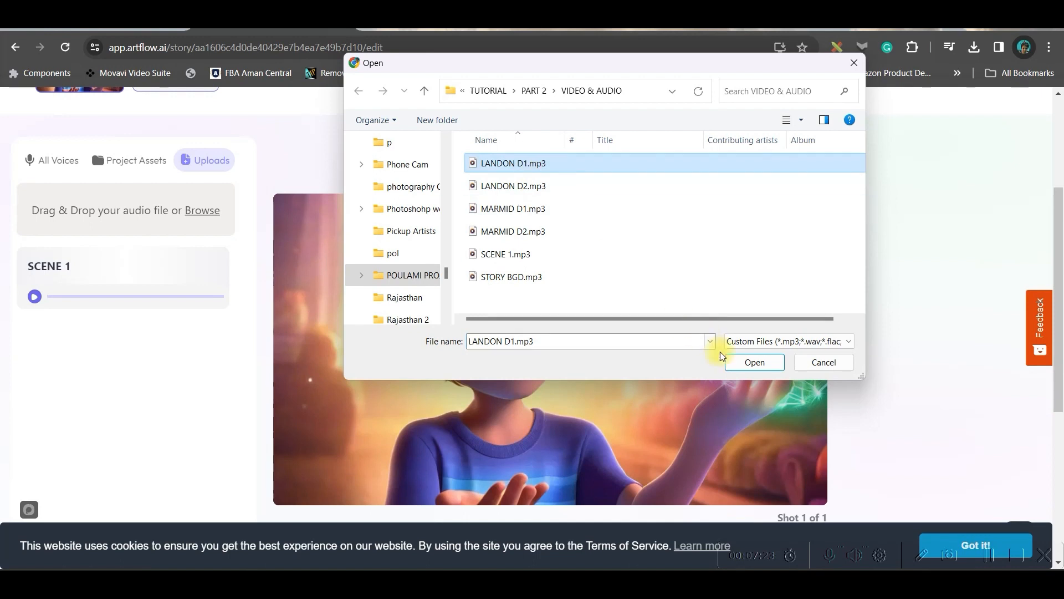
click(755, 362)
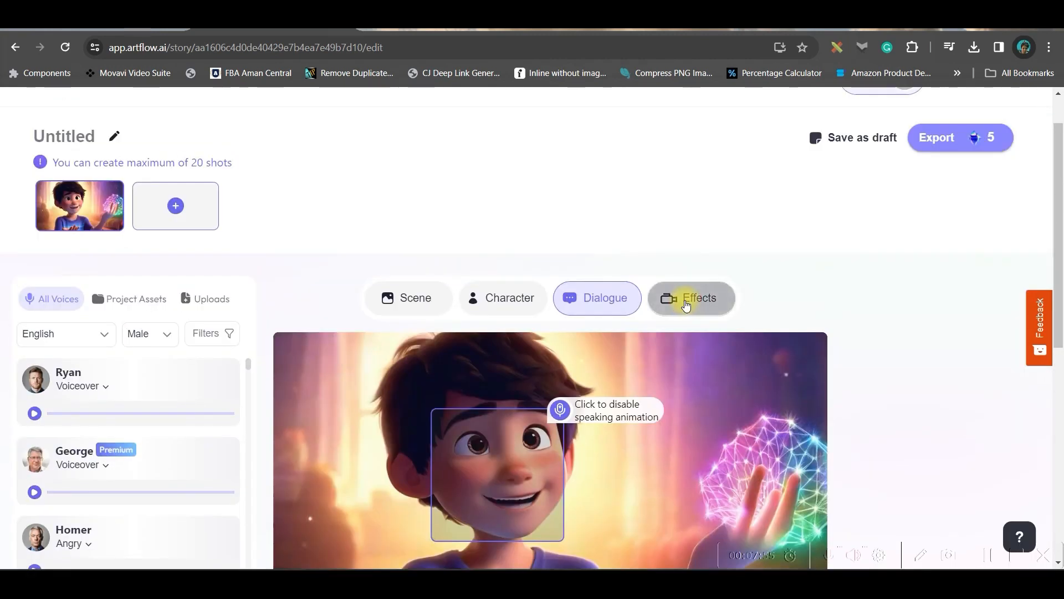
Apply the Zoom out camera effect to the Landon shot.
click(686, 299)
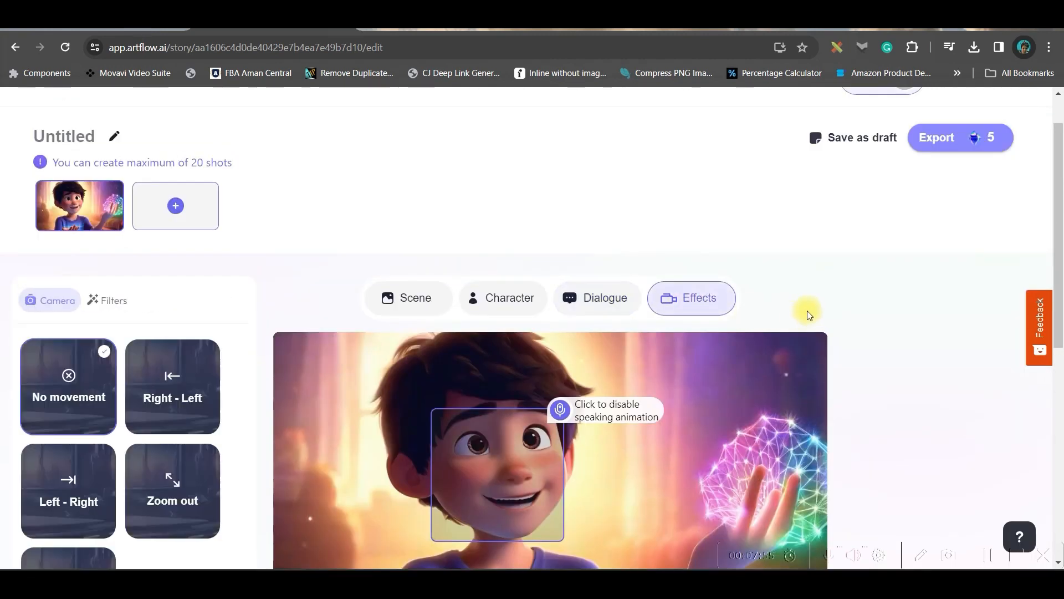
scroll(809, 311, down, 3)
click(172, 355)
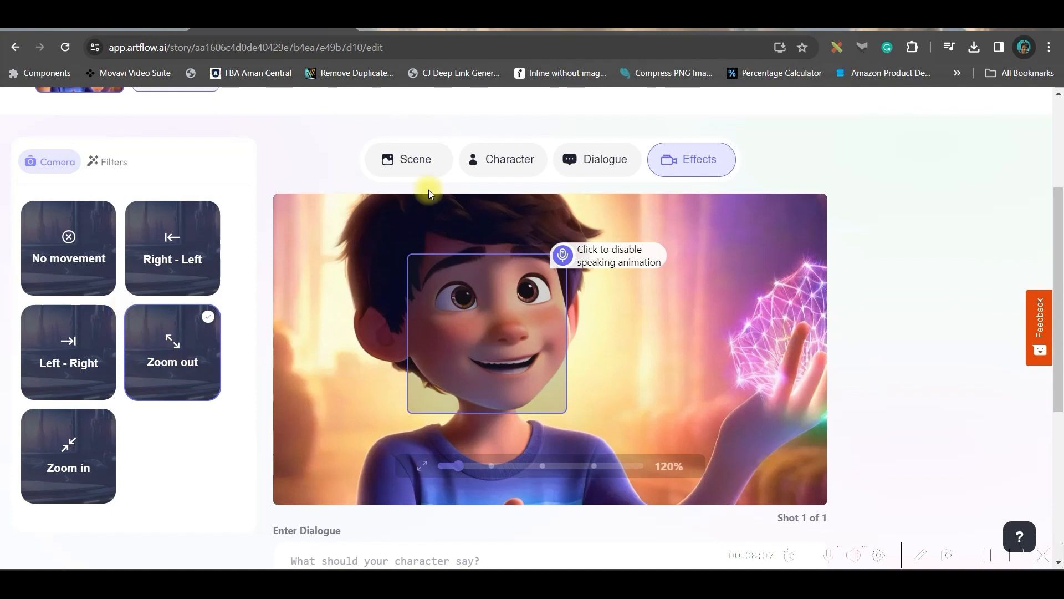
Export the Landon shot as a video.
scroll(874, 164, up, 3)
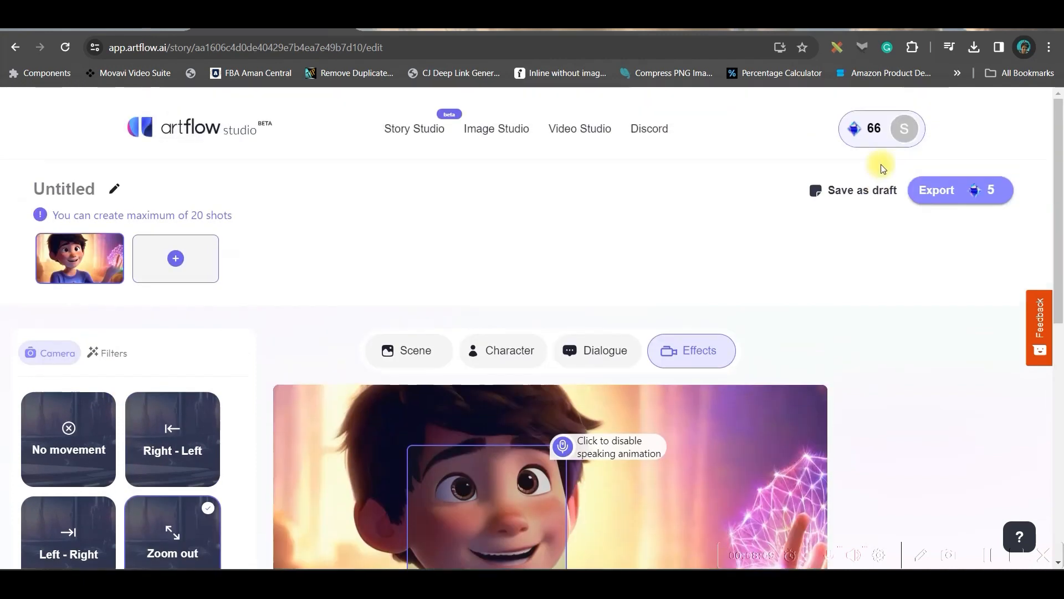
mouse_move(933, 186)
click(939, 188)
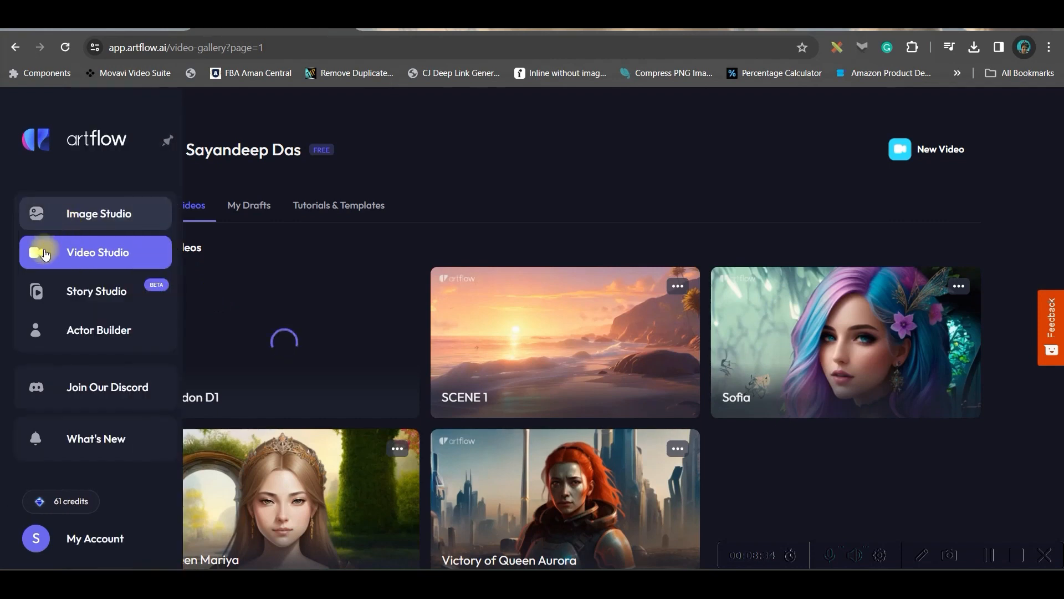
Return to Image Studio and animate the Marmid princess image with the girl sitting beside the crystal ball.
click(66, 214)
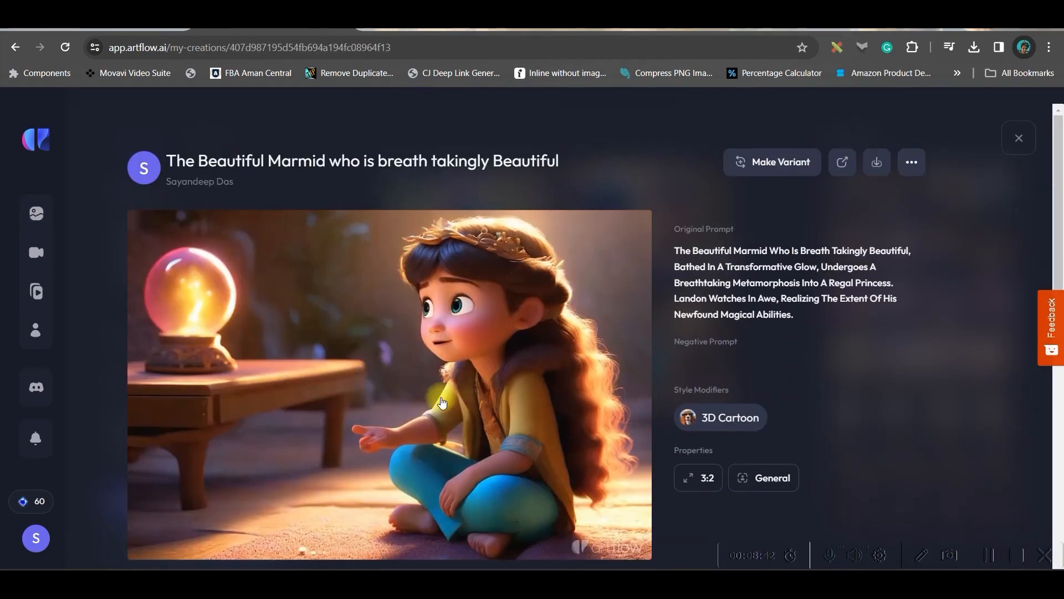
click(774, 161)
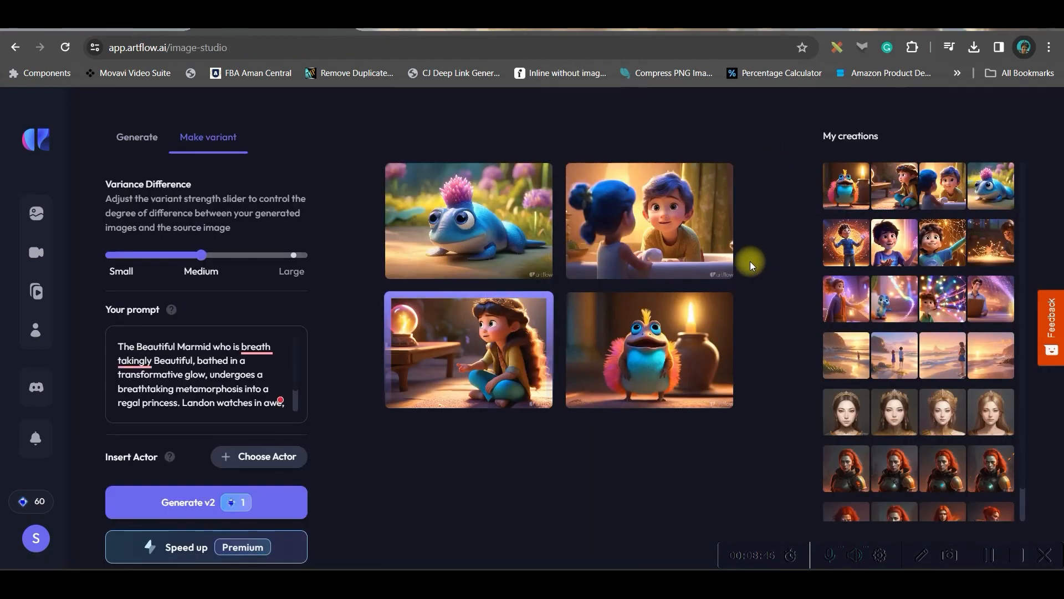
click(451, 391)
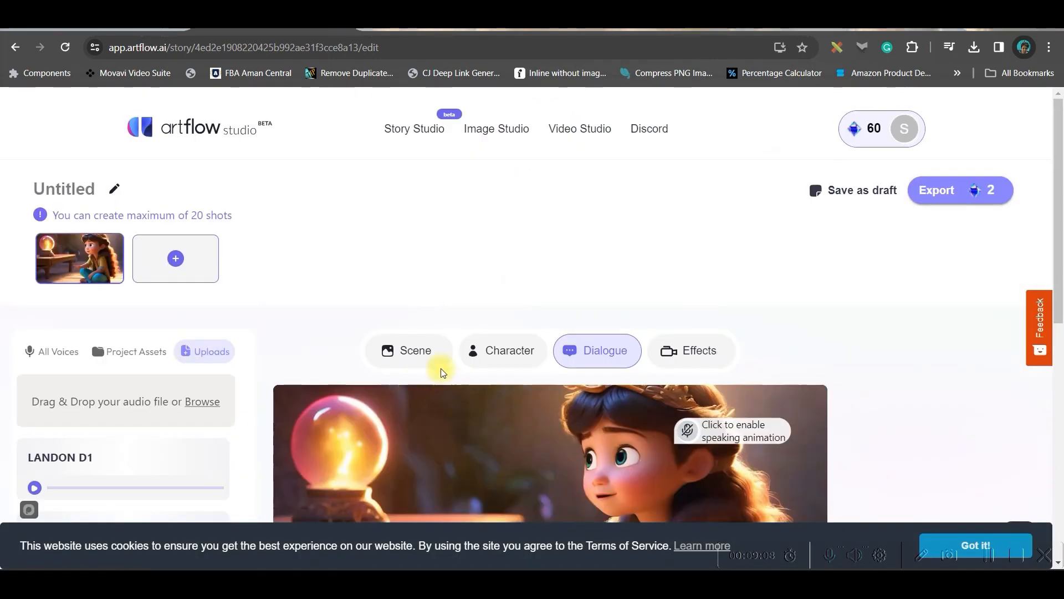
Upload MARMID D1.mp3 as the shot's dialogue audio and enable the speaking animation on the girl's face.
click(424, 360)
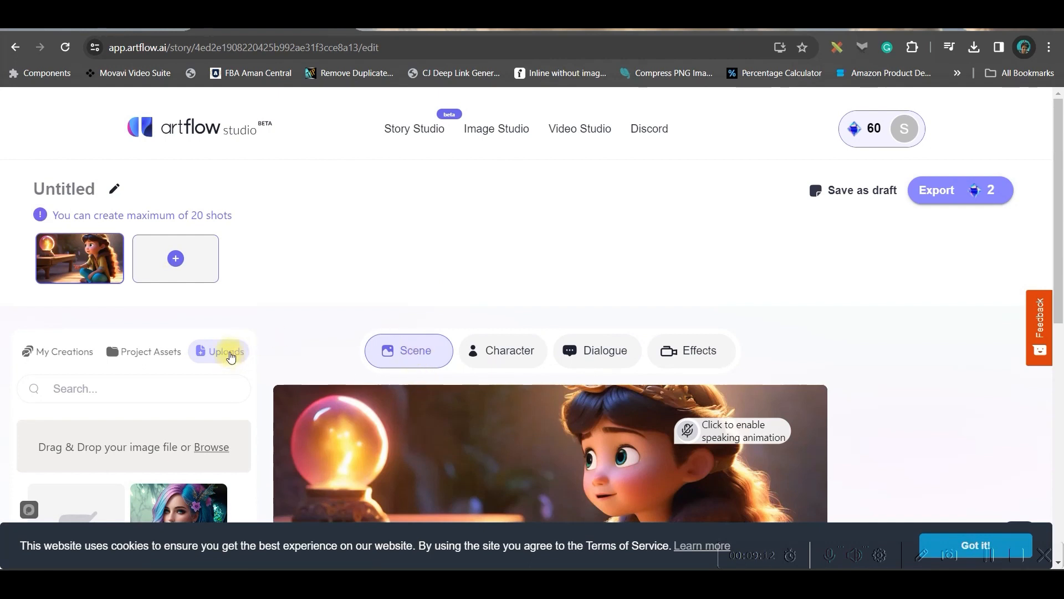
click(597, 354)
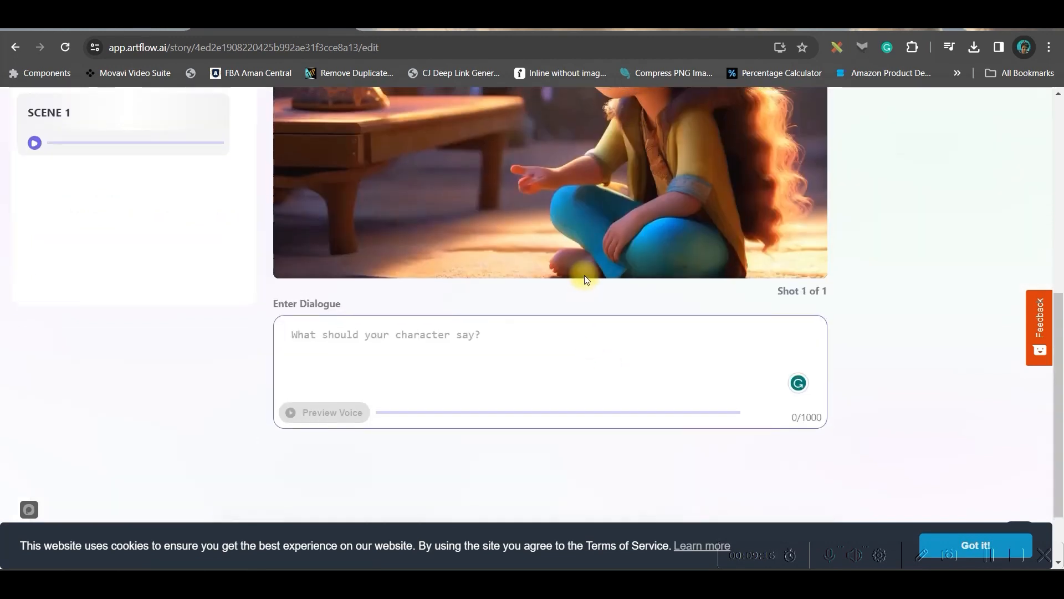
scroll(354, 233, up, 4)
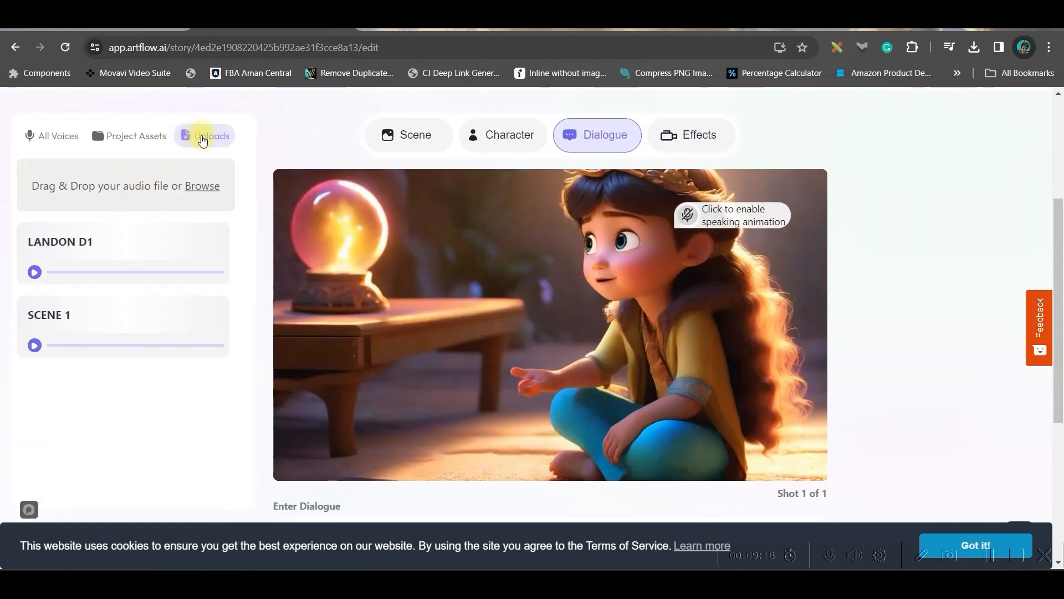
click(203, 187)
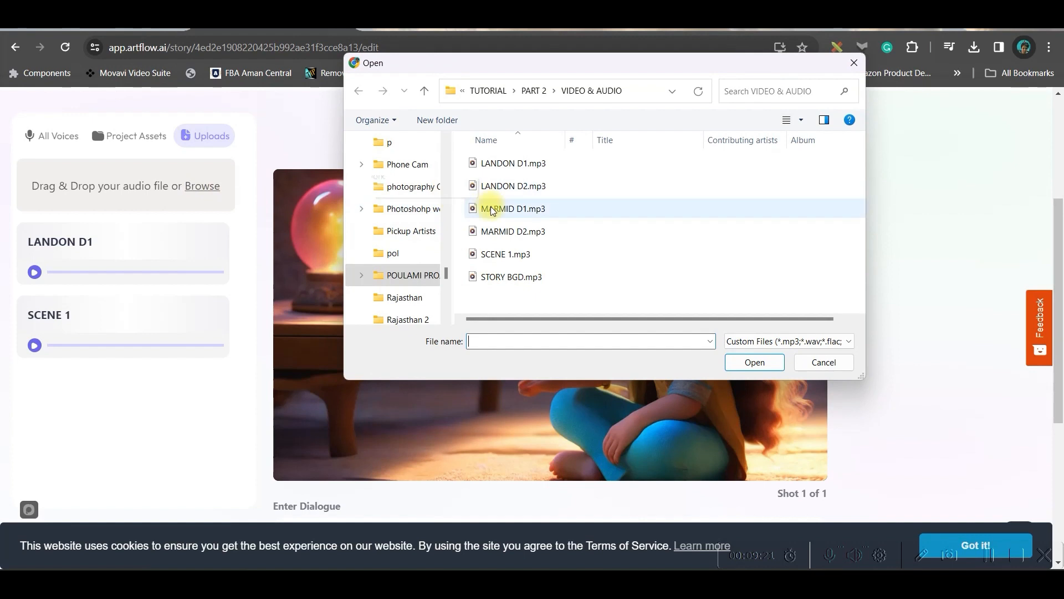
click(501, 189)
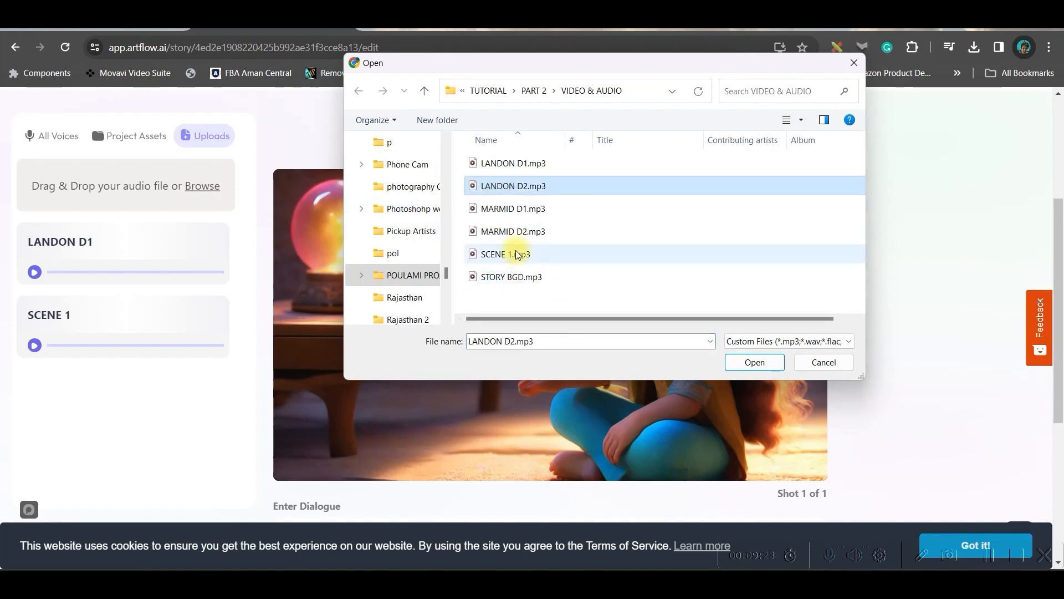
click(515, 209)
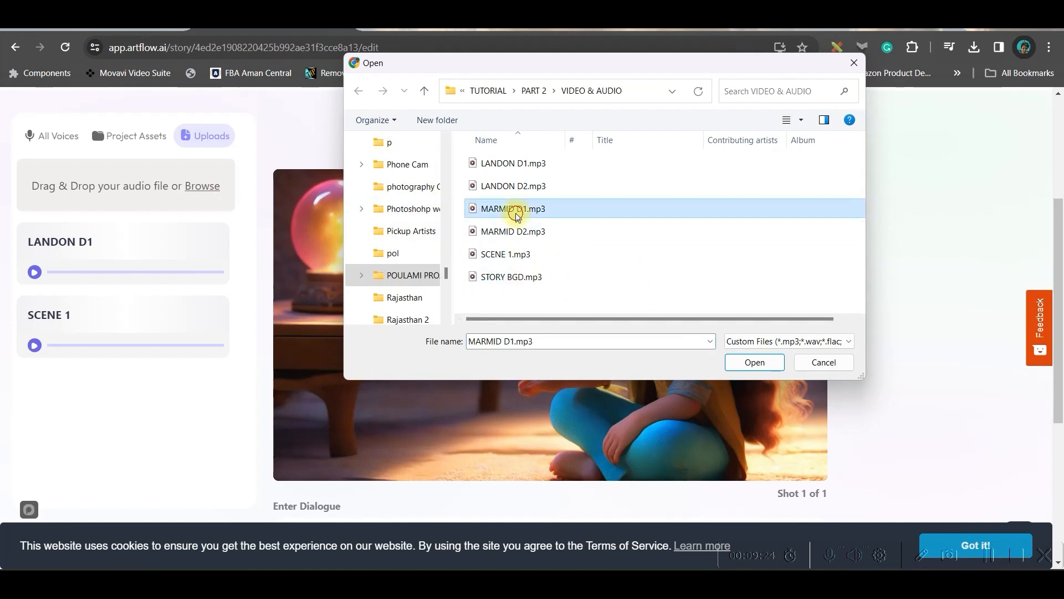
click(755, 362)
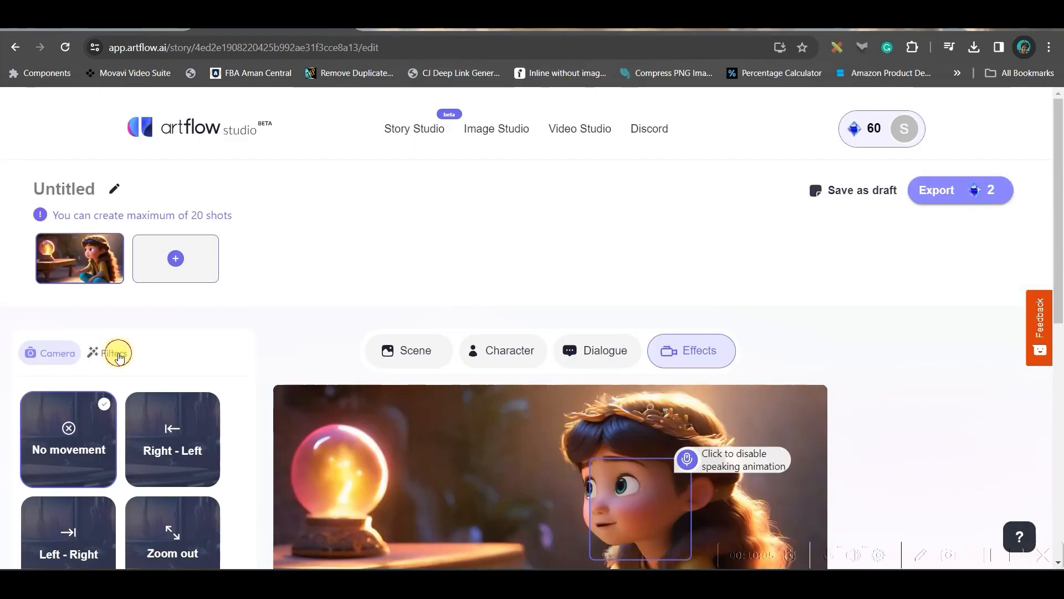
Apply the Teal and Orange filter to the crystal ball shot.
click(109, 352)
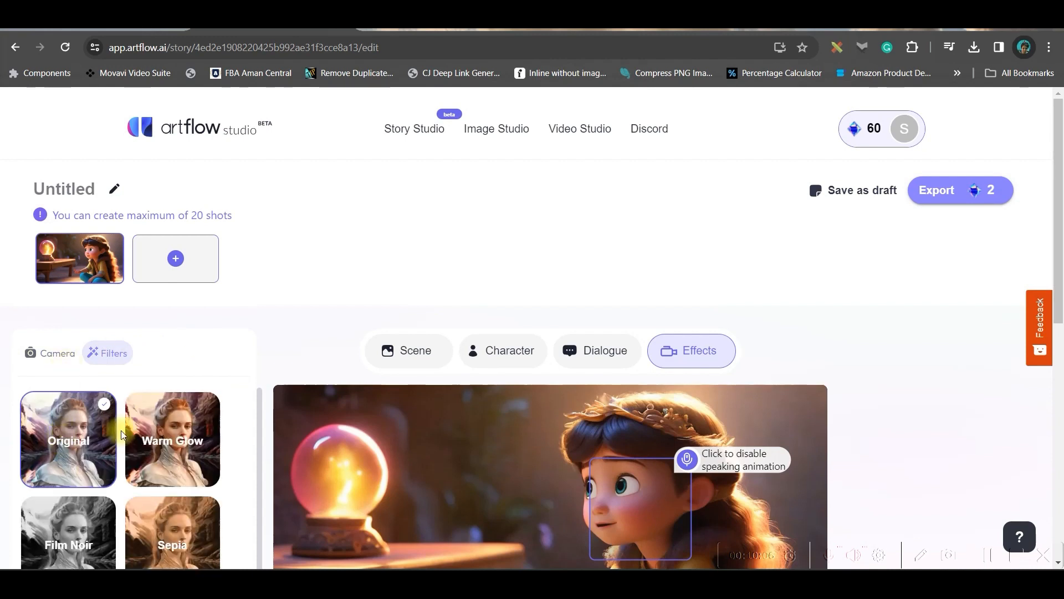
scroll(157, 428, down, 1)
scroll(763, 422, down, 2)
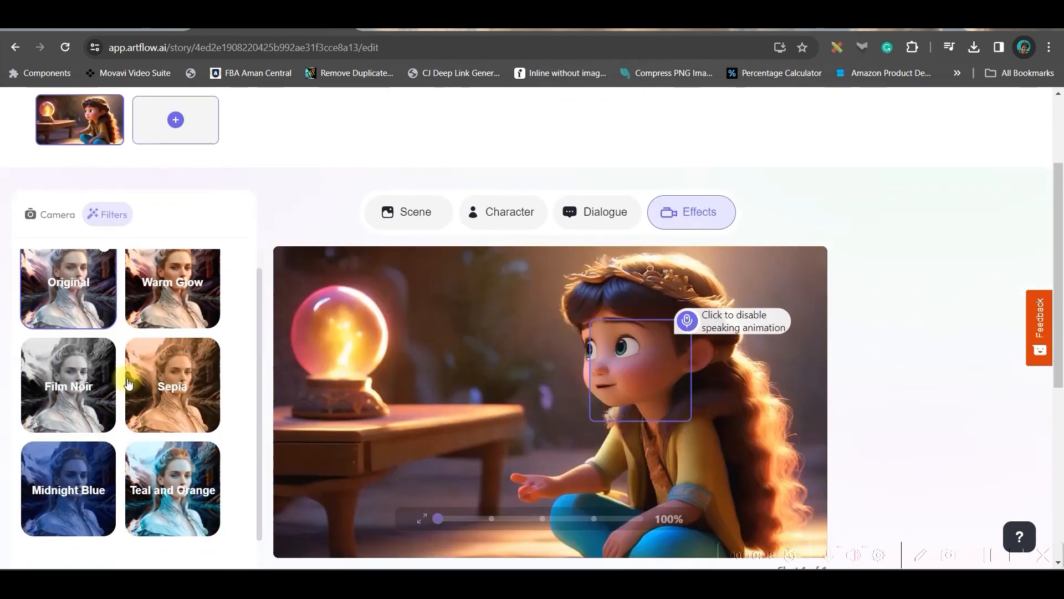
click(179, 463)
scroll(983, 138, up, 1)
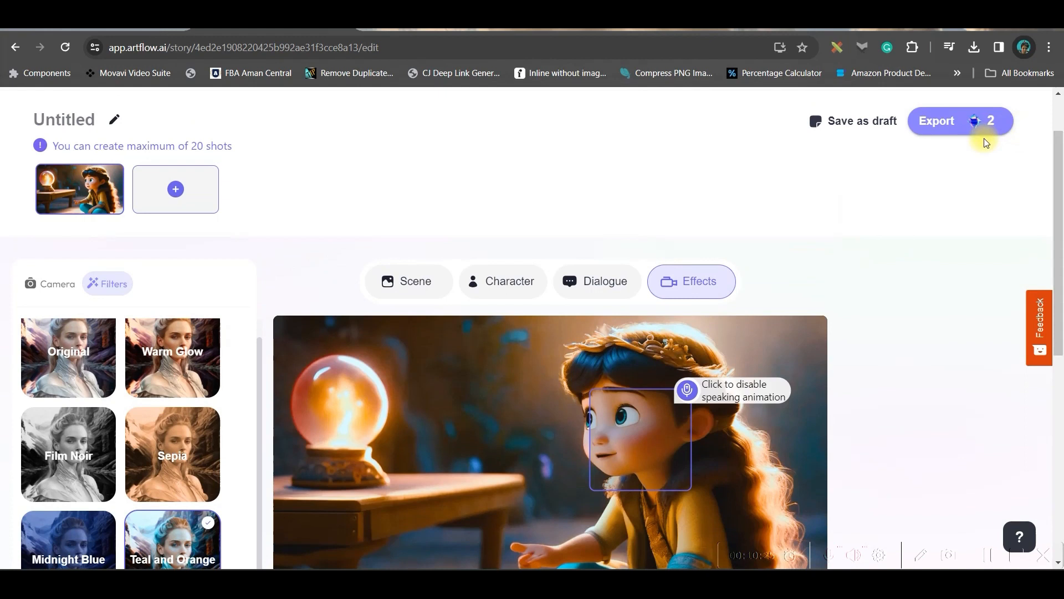
Export the crystal ball shot as a video titled MARMID D1.
click(942, 120)
click(941, 119)
click(487, 307)
text(MARMID)
click(570, 444)
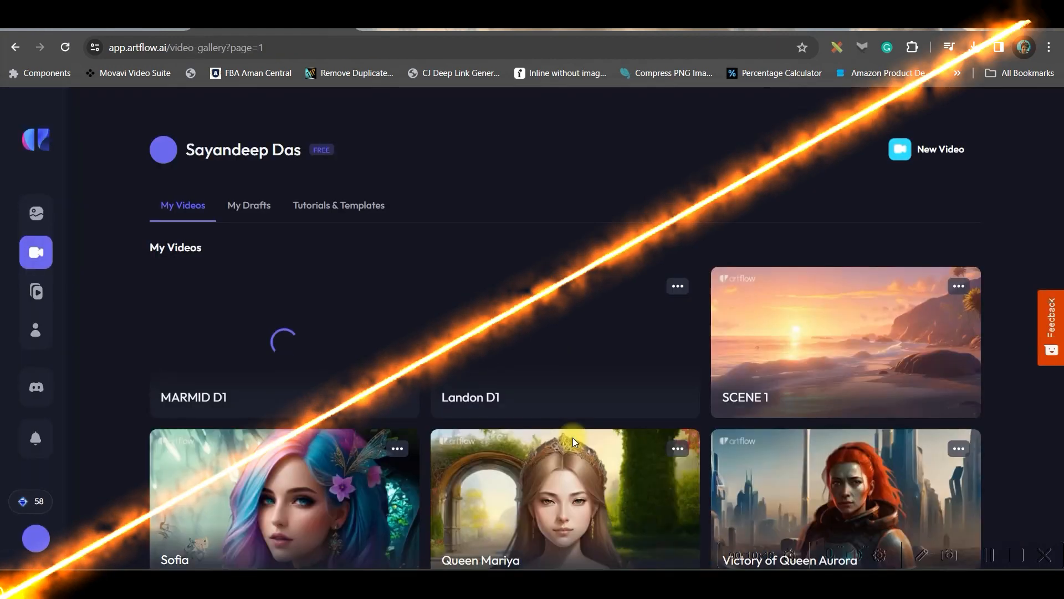